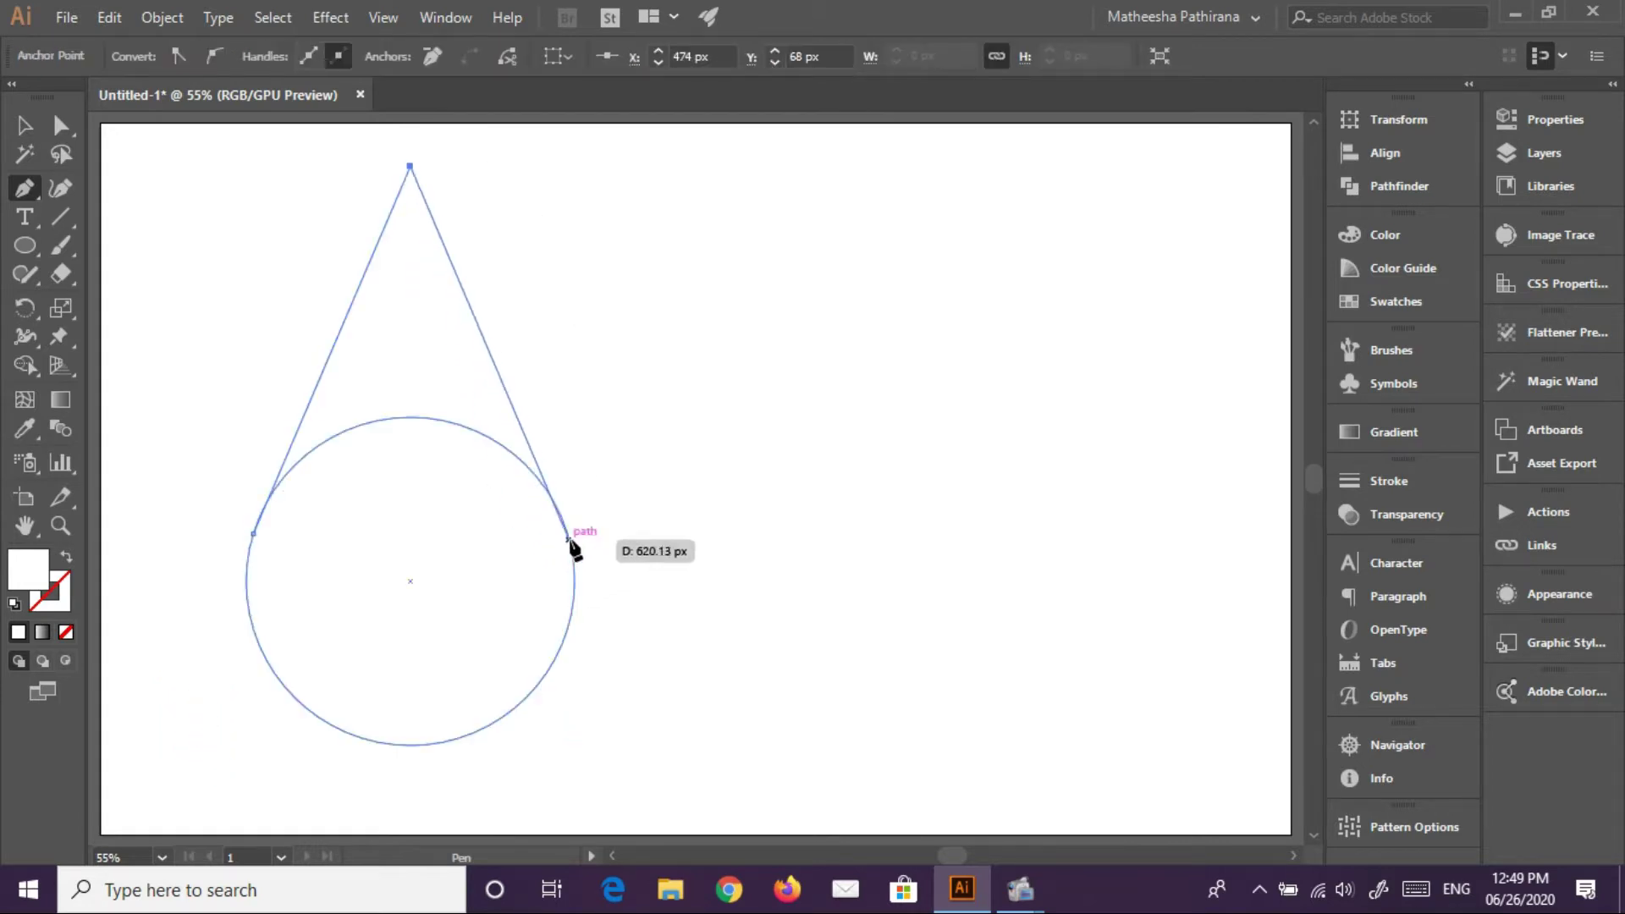
Finish the closed triangle above the circle, with its two base corners on the circle's left and right edges
click(567, 534)
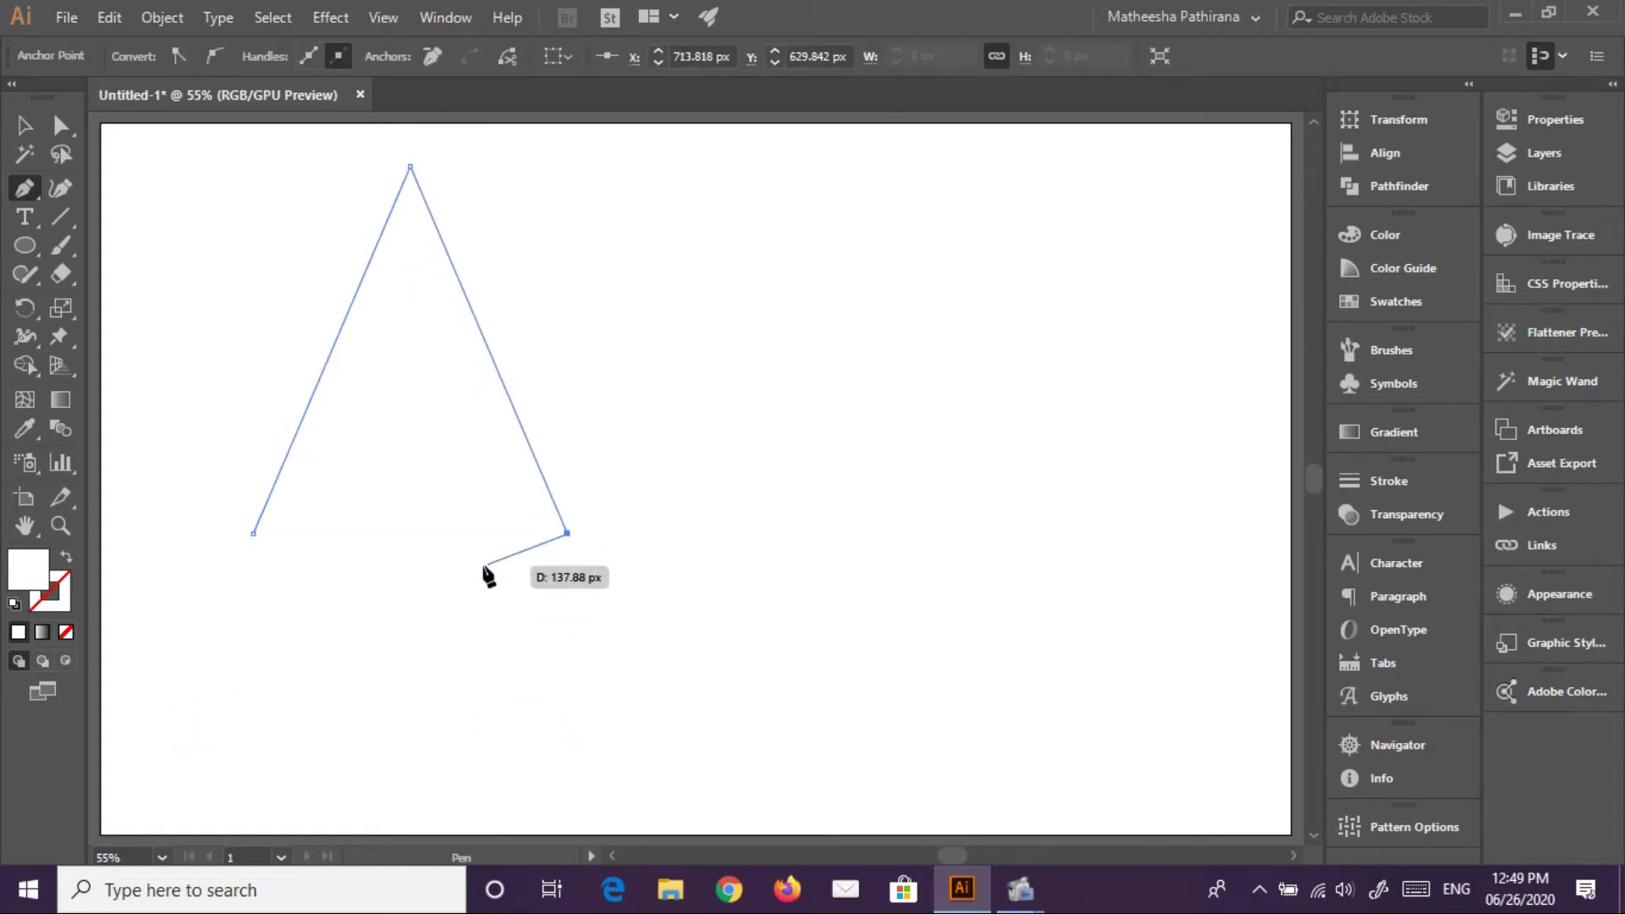
click(253, 533)
click(25, 127)
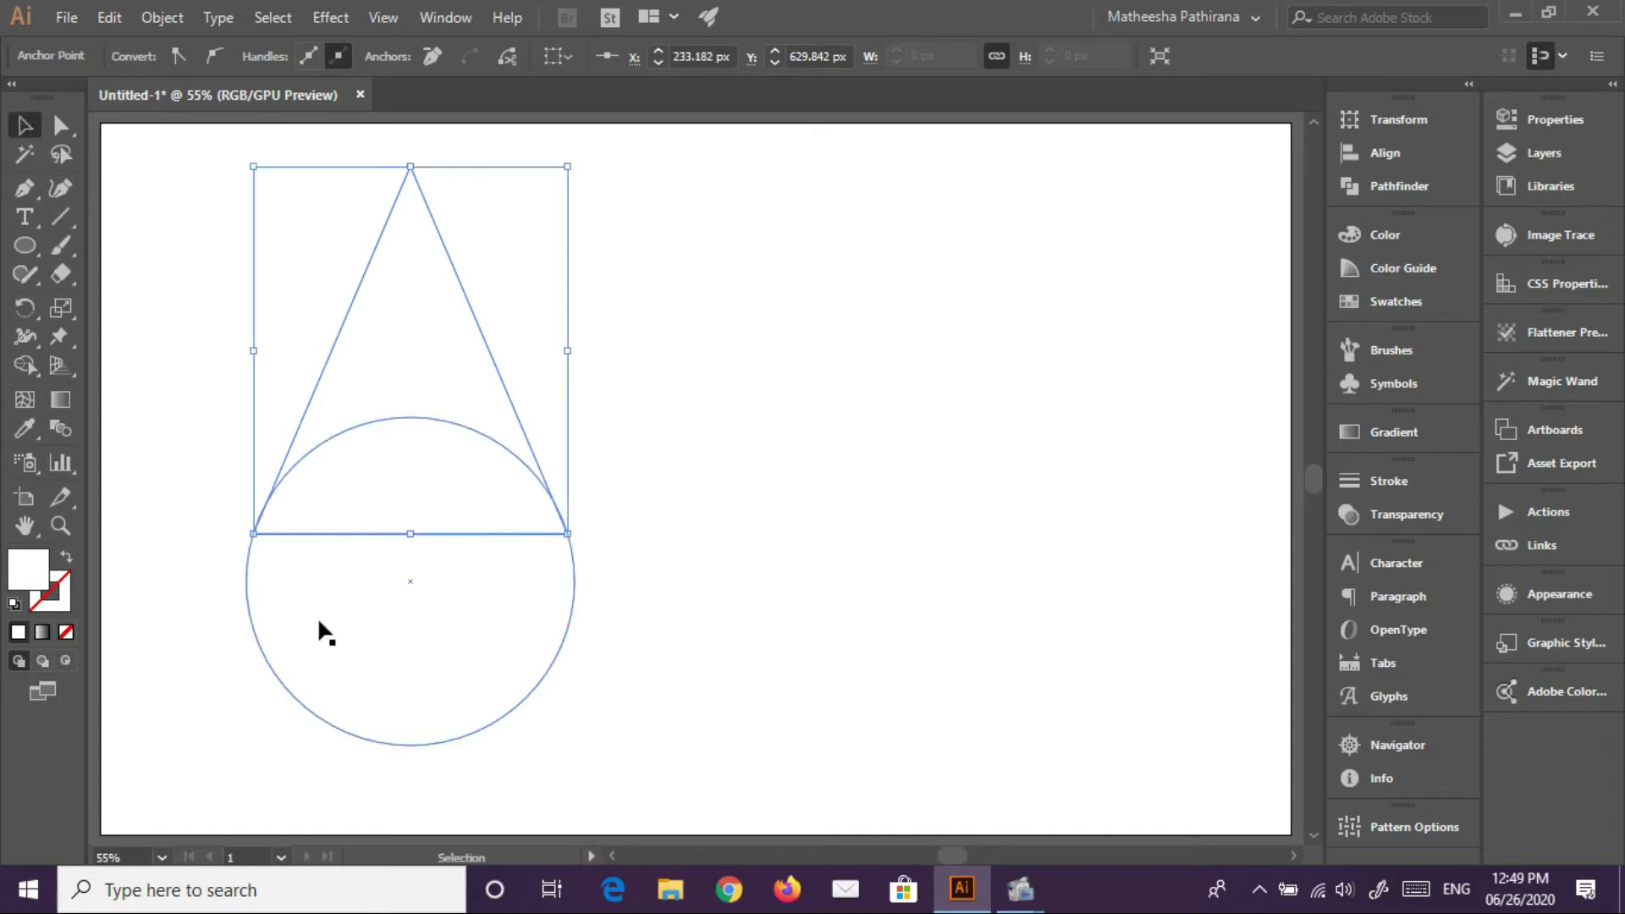
Fill the circle with a dark navy blue
click(317, 616)
double_click(34, 571)
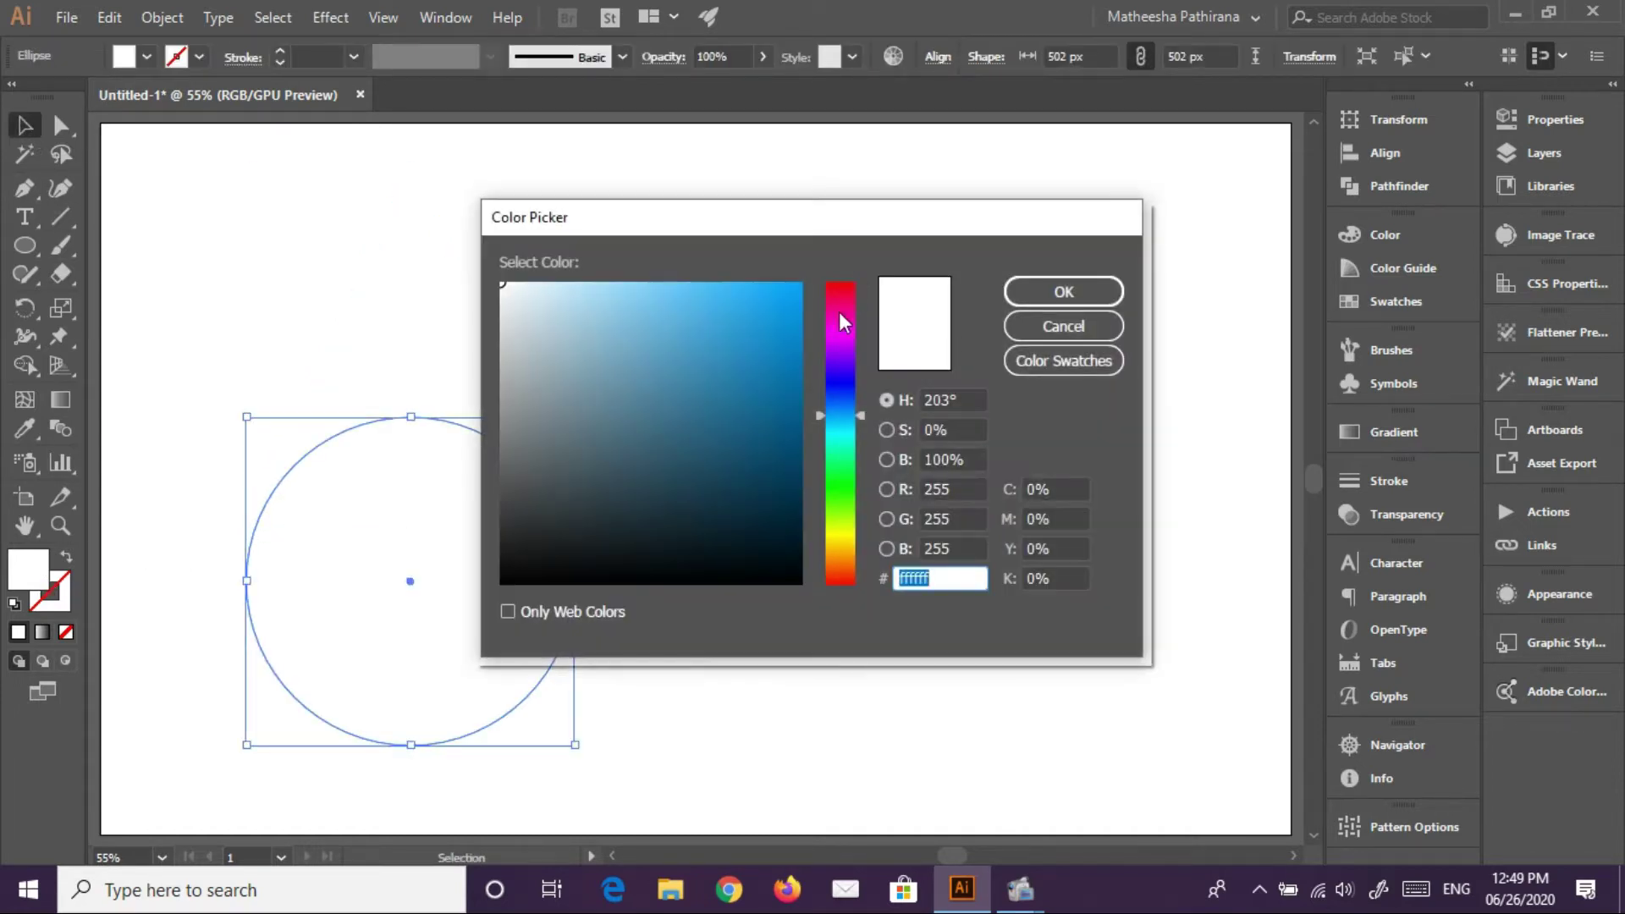
mouse_move(842, 423)
mouse_down()
mouse_move(845, 401)
mouse_move(820, 500)
mouse_move(841, 471)
mouse_up()
click(1095, 294)
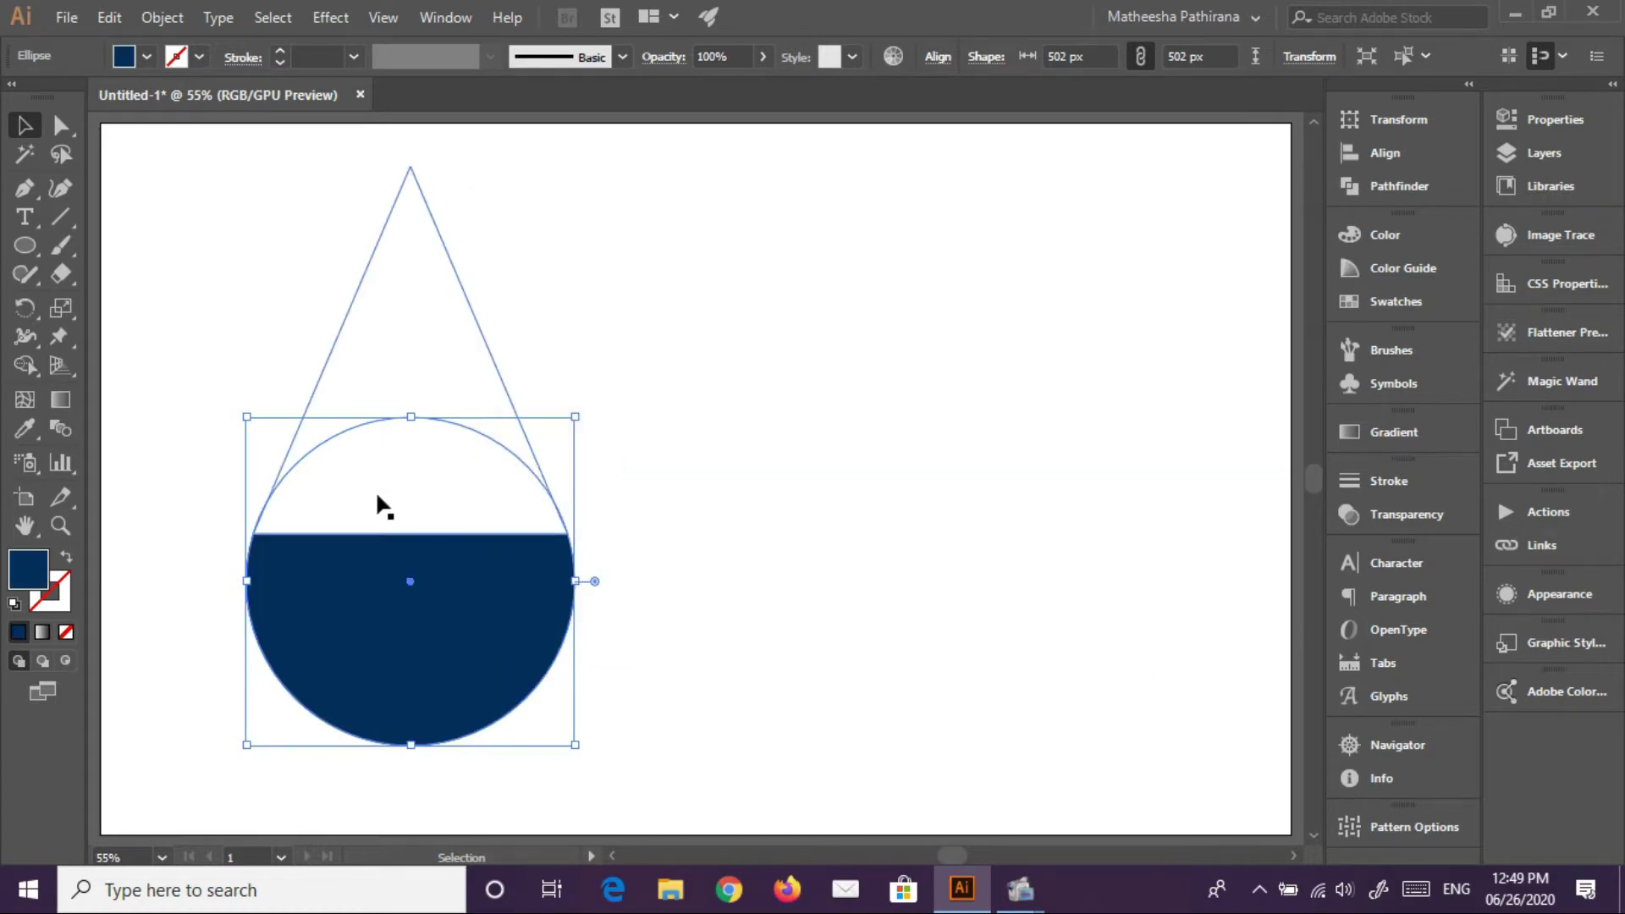
Copy the circle's navy fill onto the triangle with the Eyedropper and deselect everything
click(395, 256)
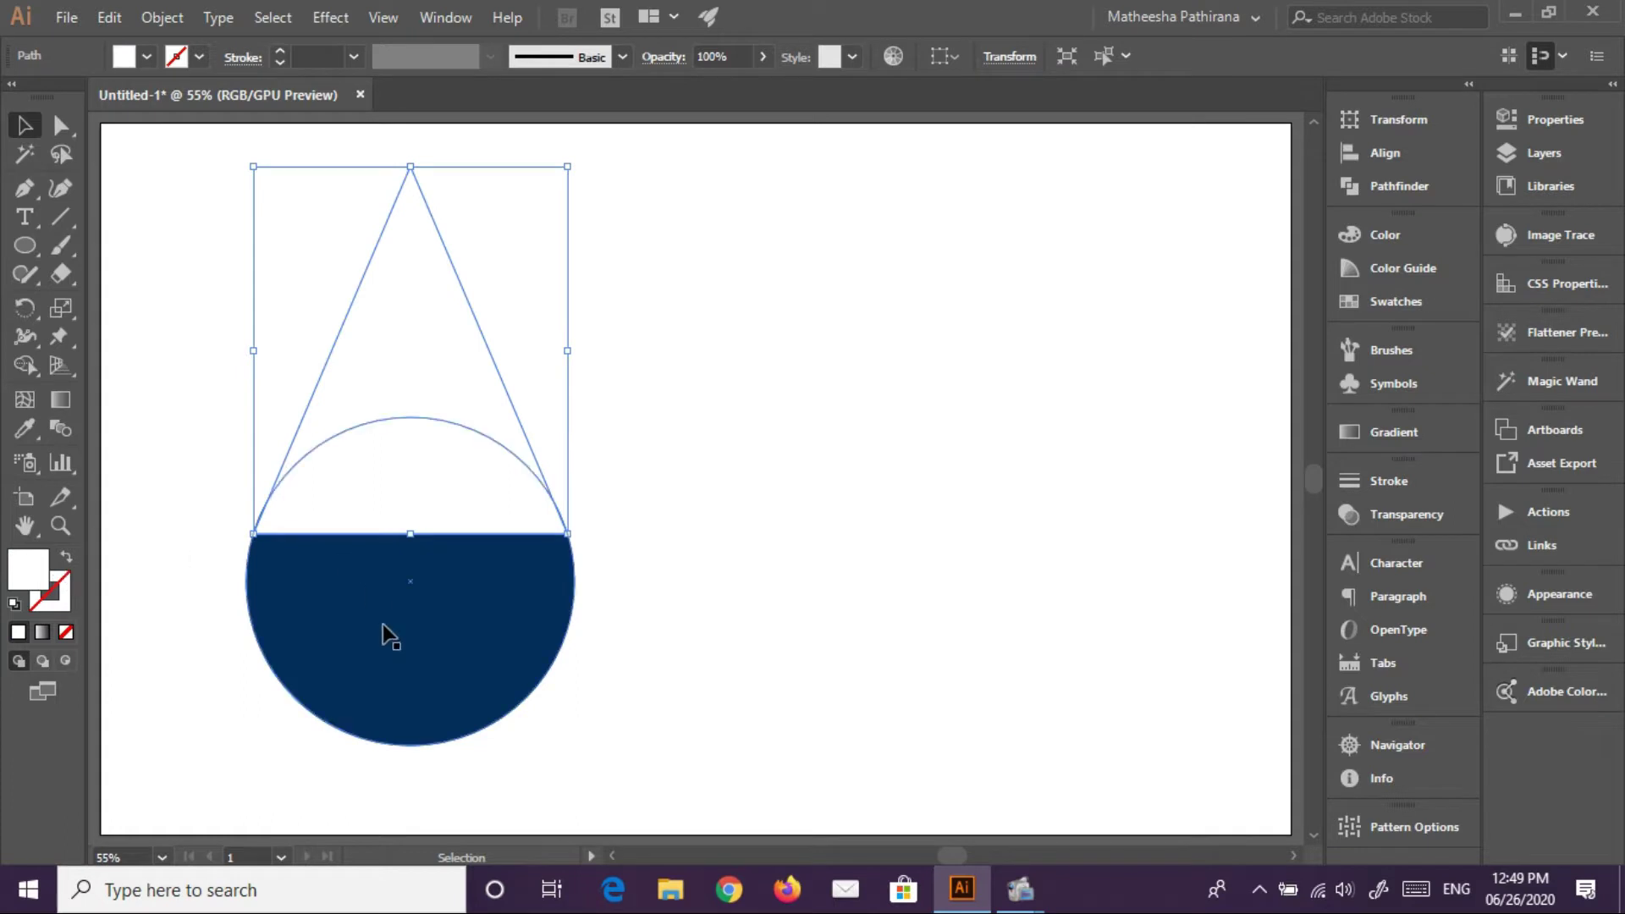
key(i)
click(427, 635)
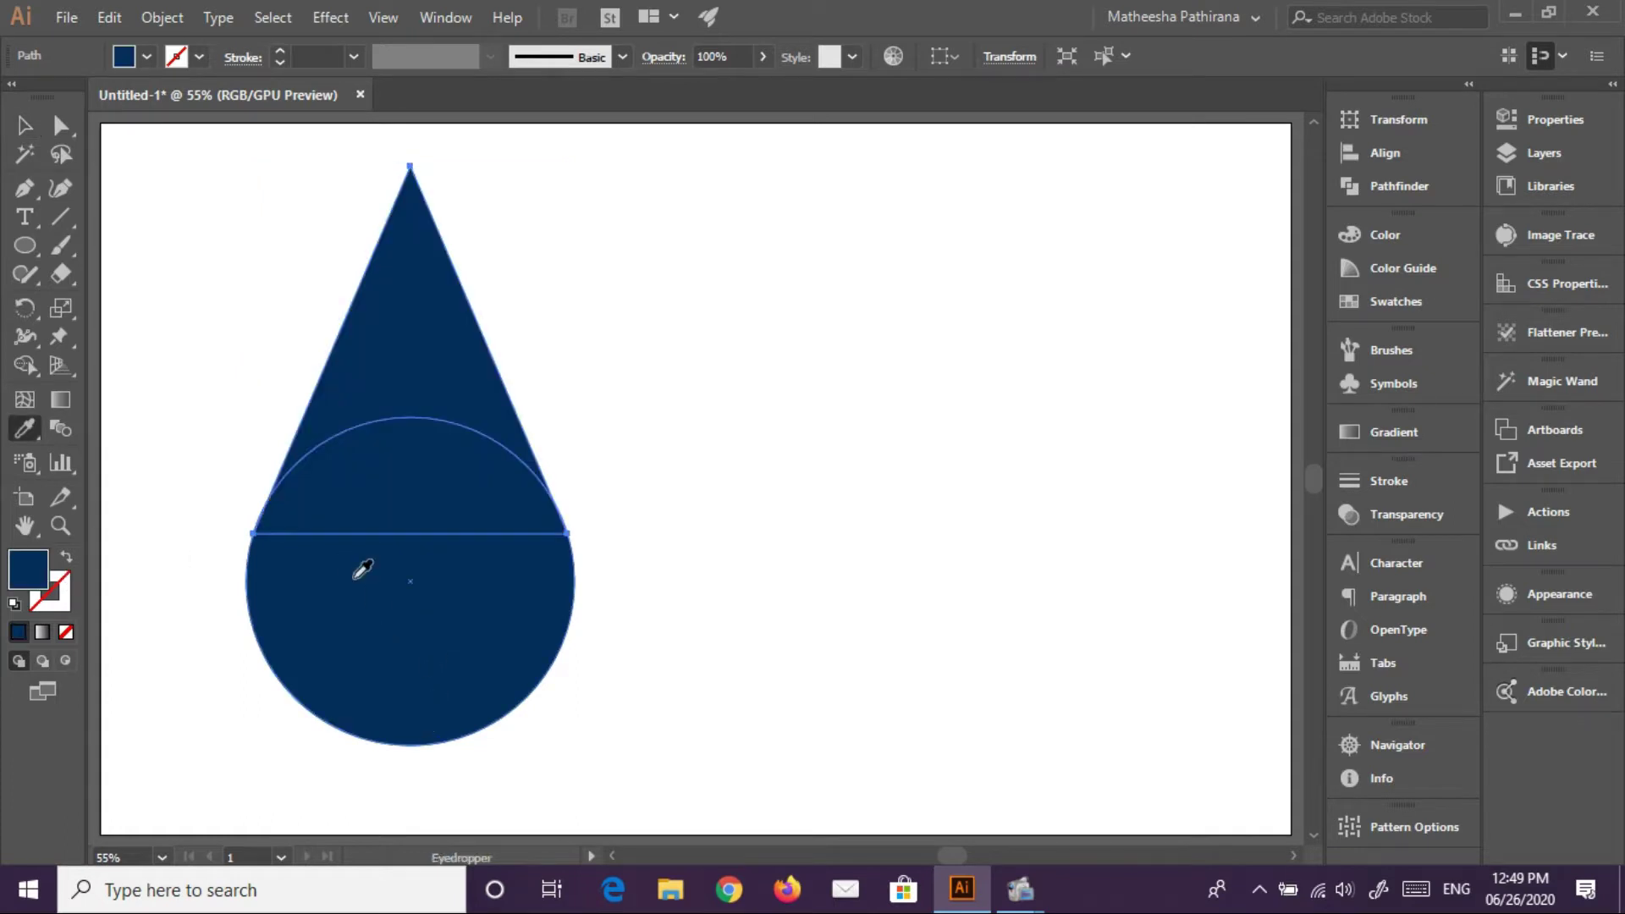
click(34, 127)
click(880, 342)
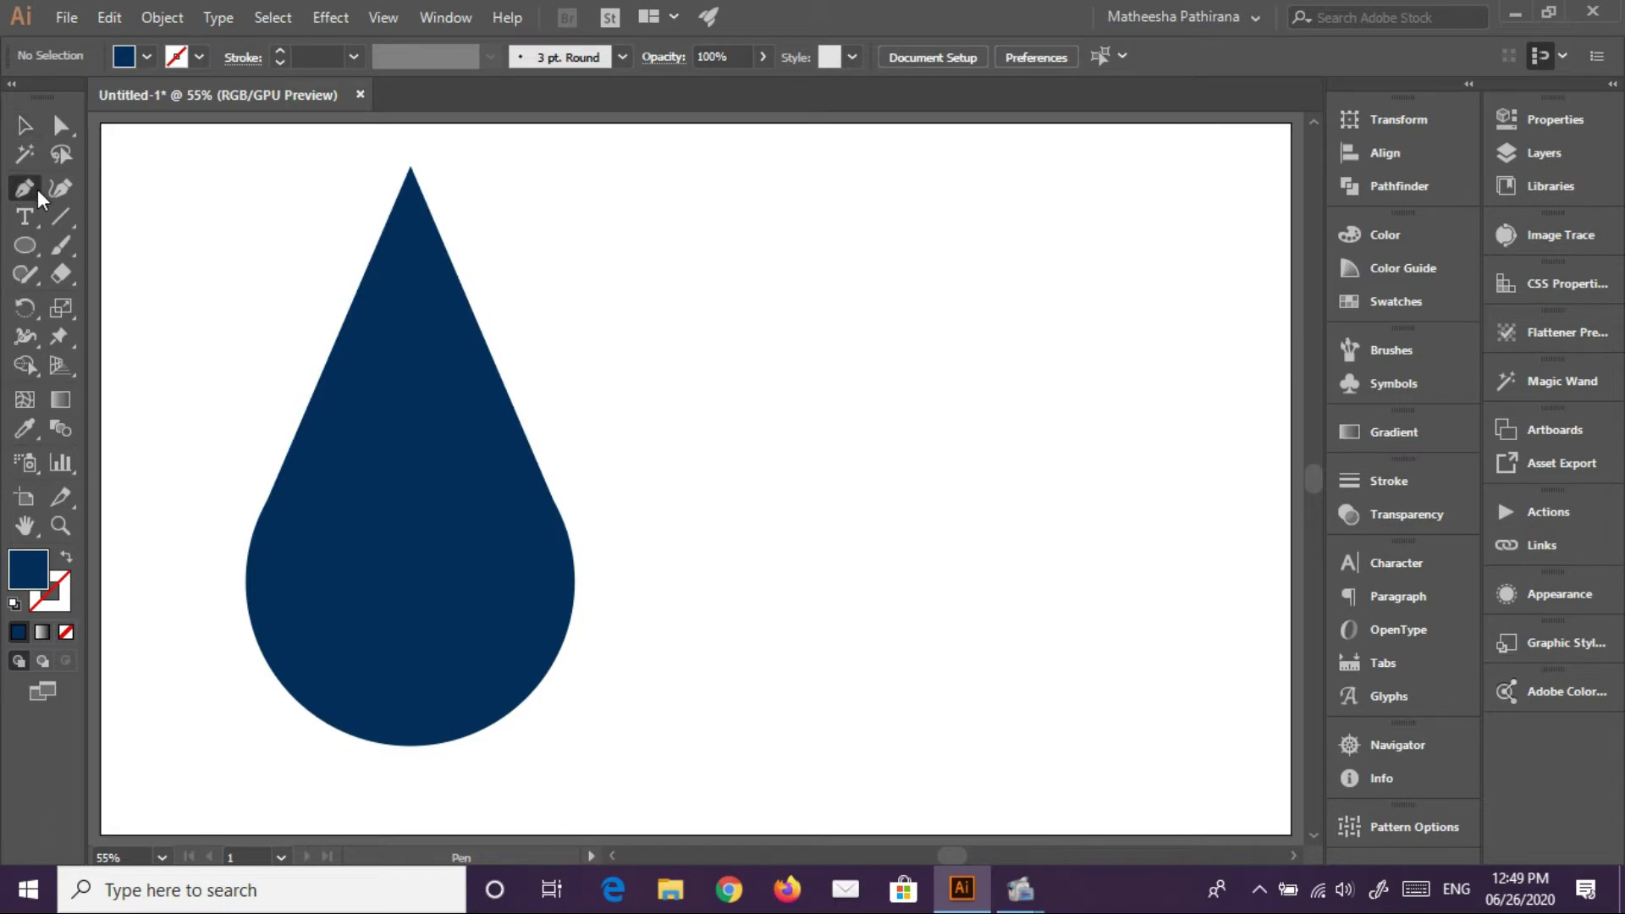
Draw a closed Pen shape over the drop's pointed tip, with an upward-arching lower edge between the two sides
click(363, 276)
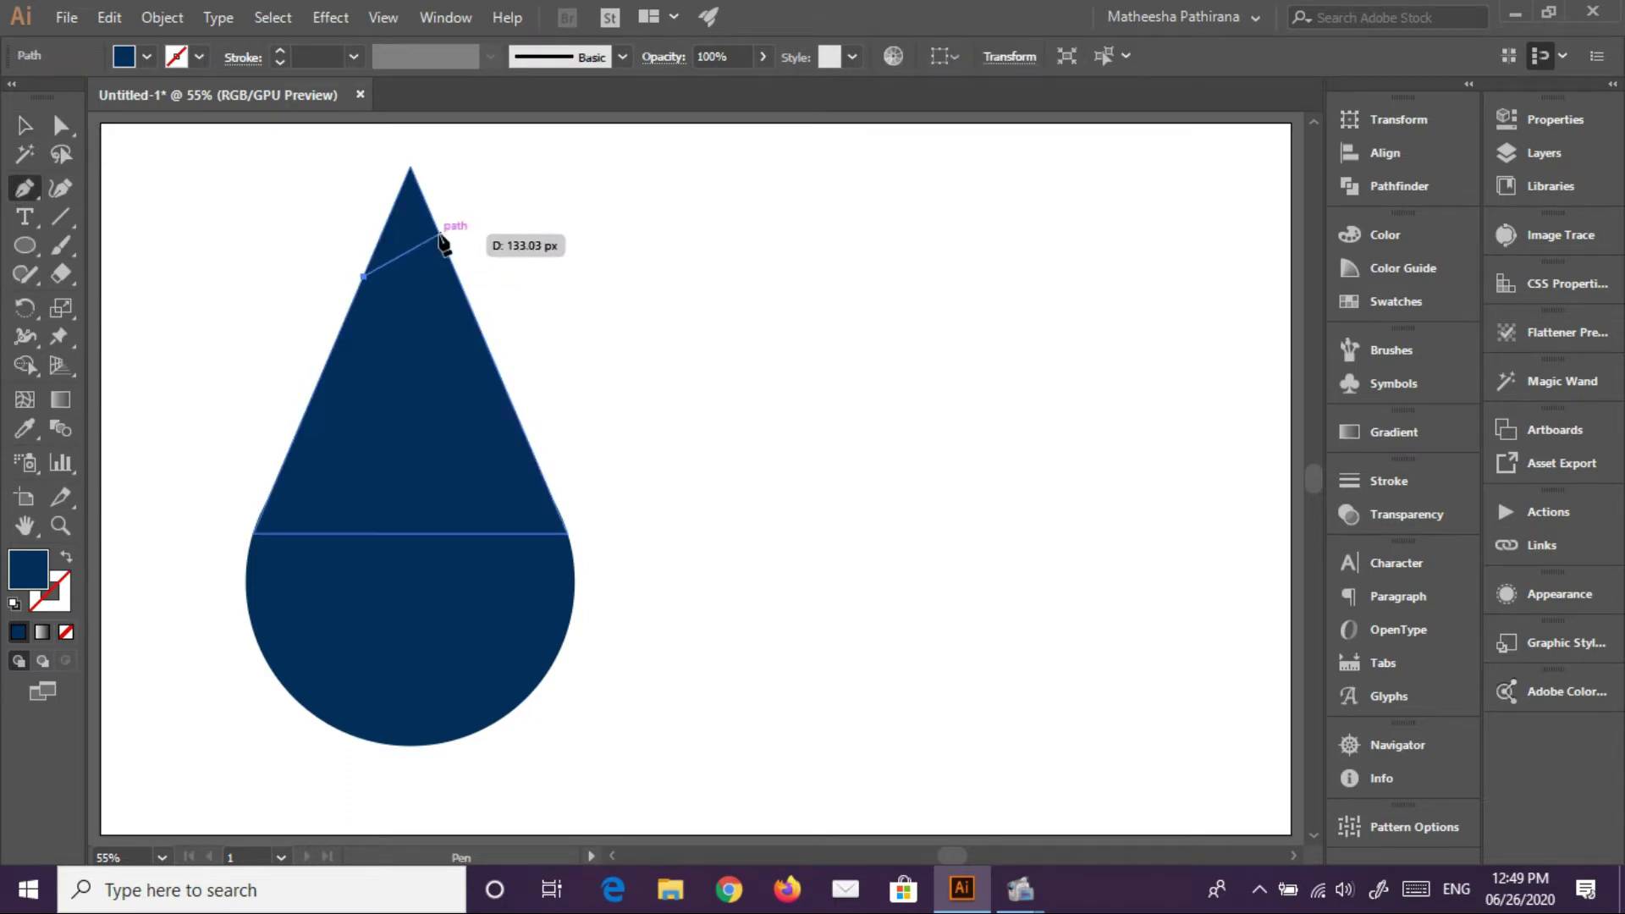
key(ctrl+z)
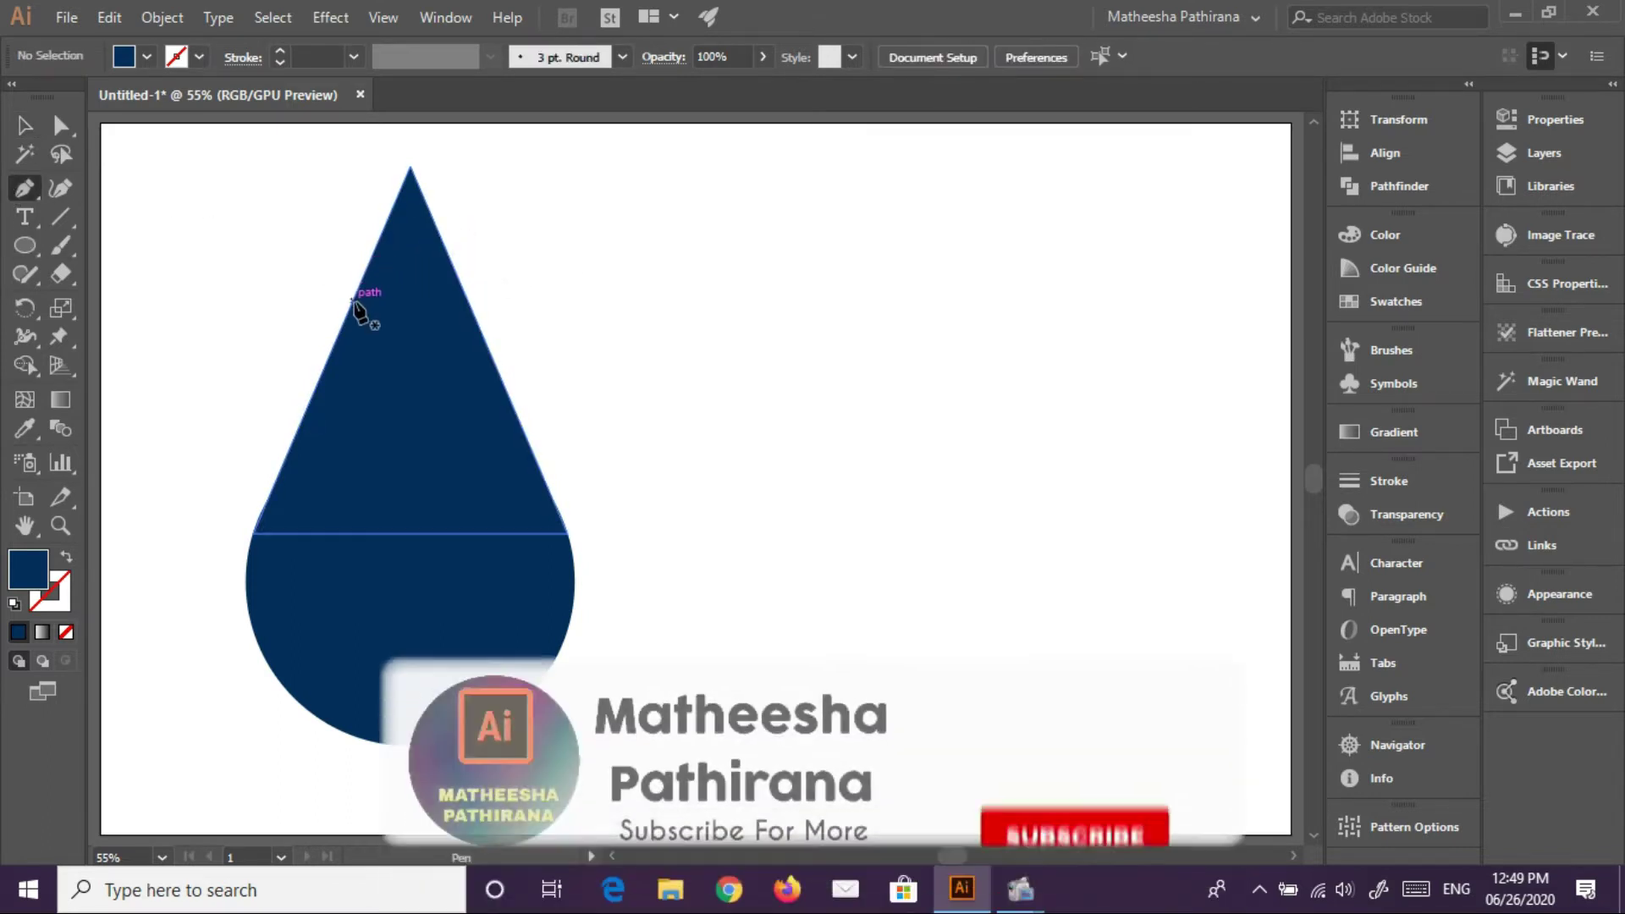
click(352, 300)
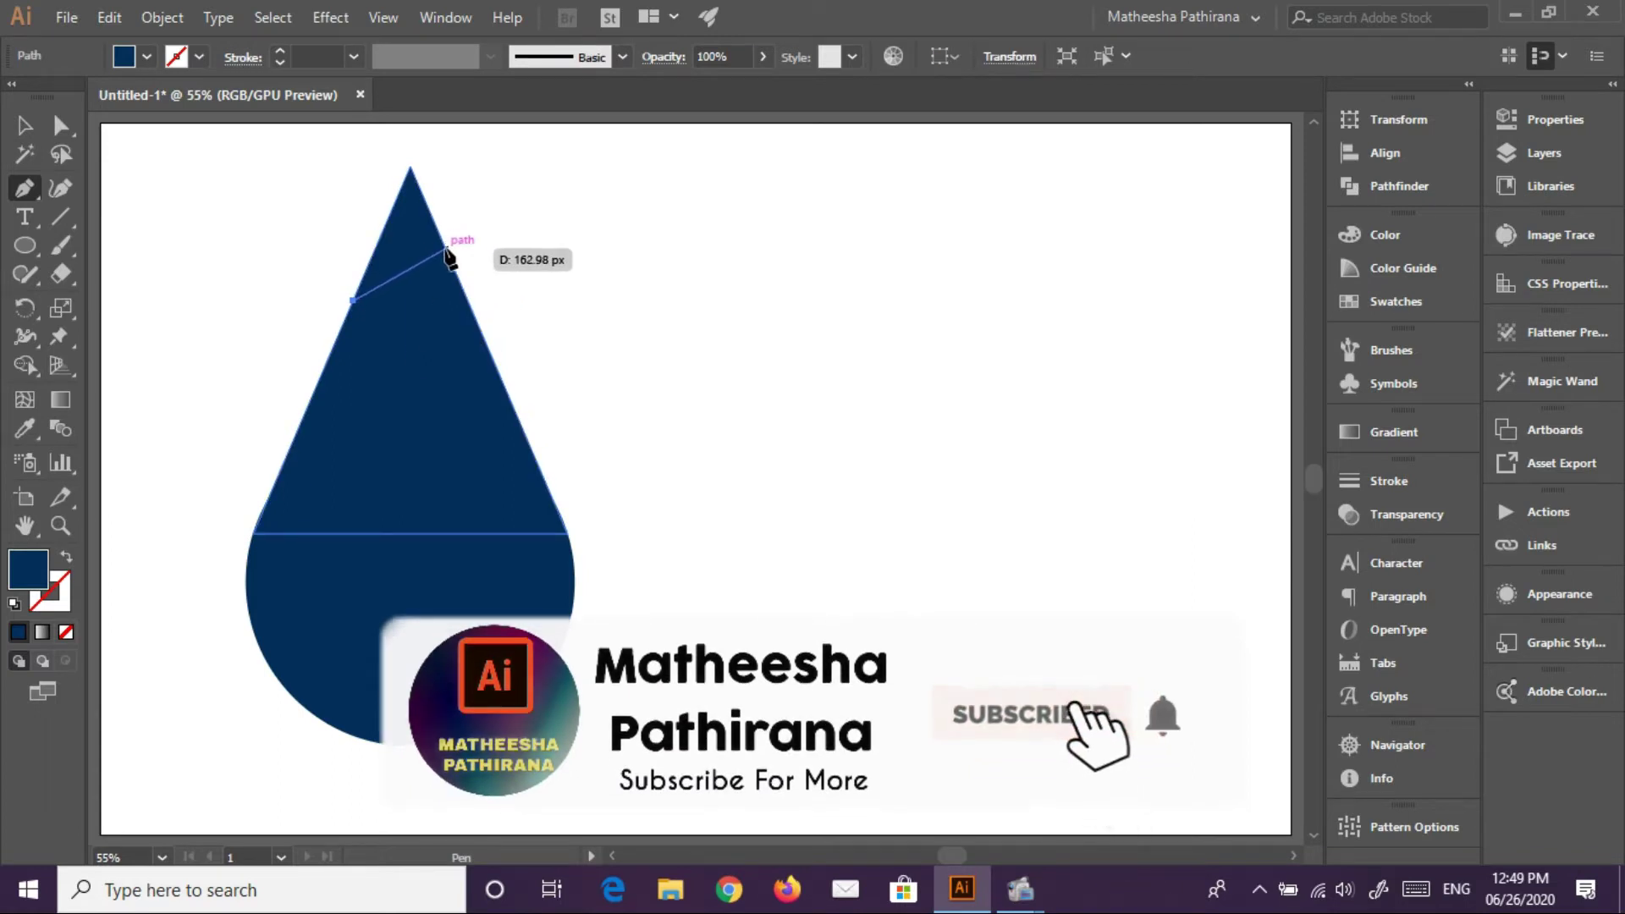
drag(445, 247, 489, 281)
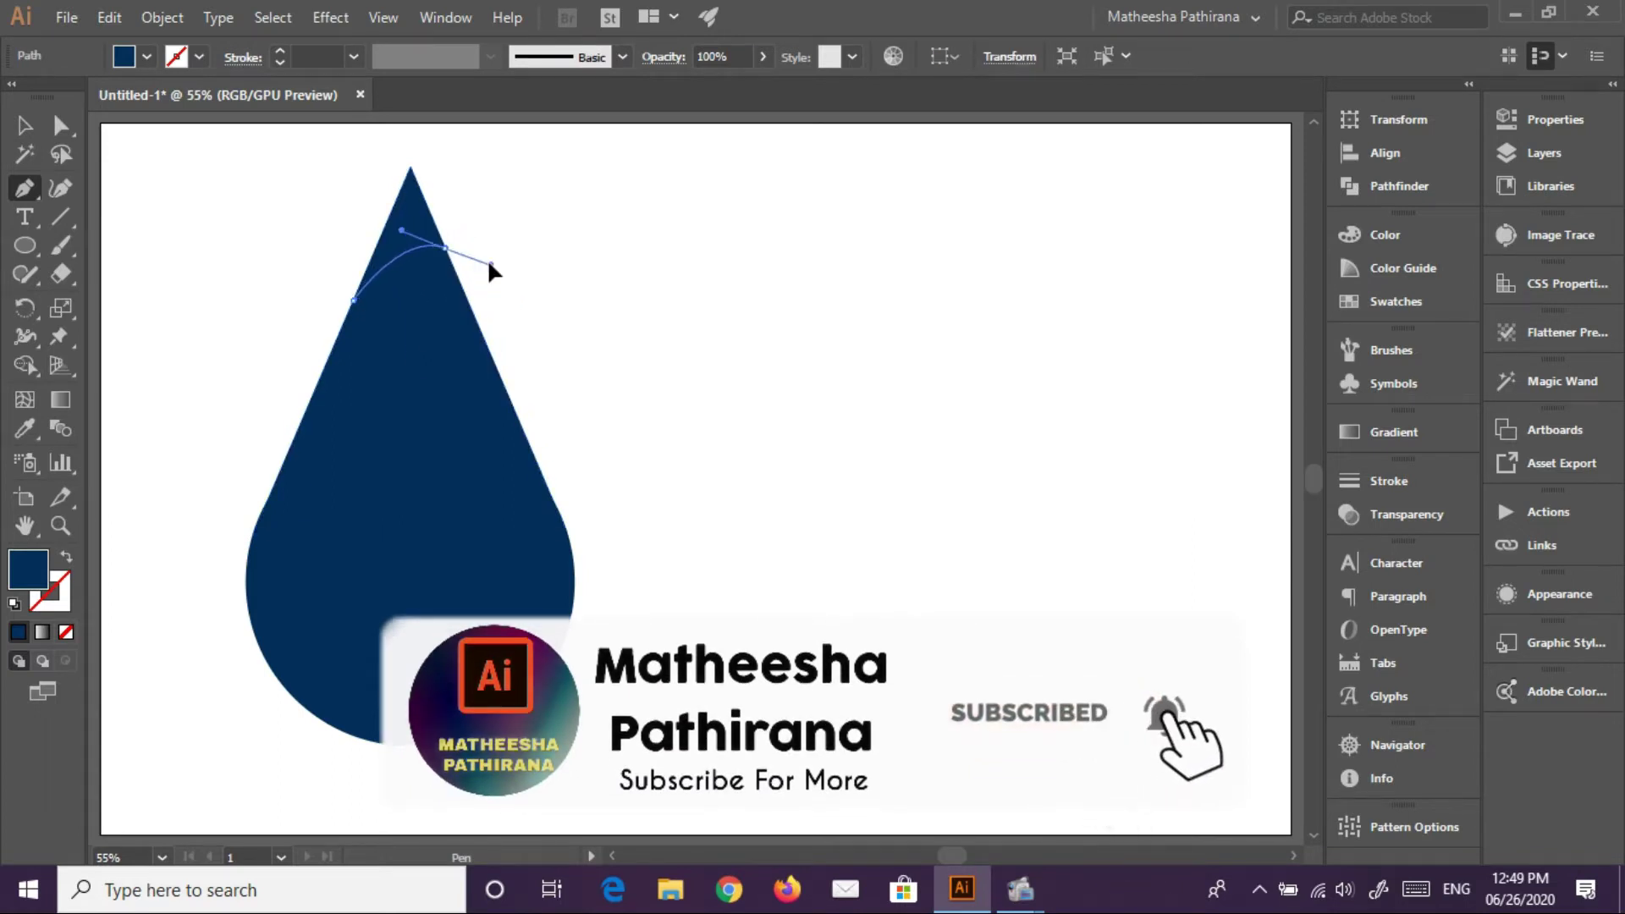
click(445, 247)
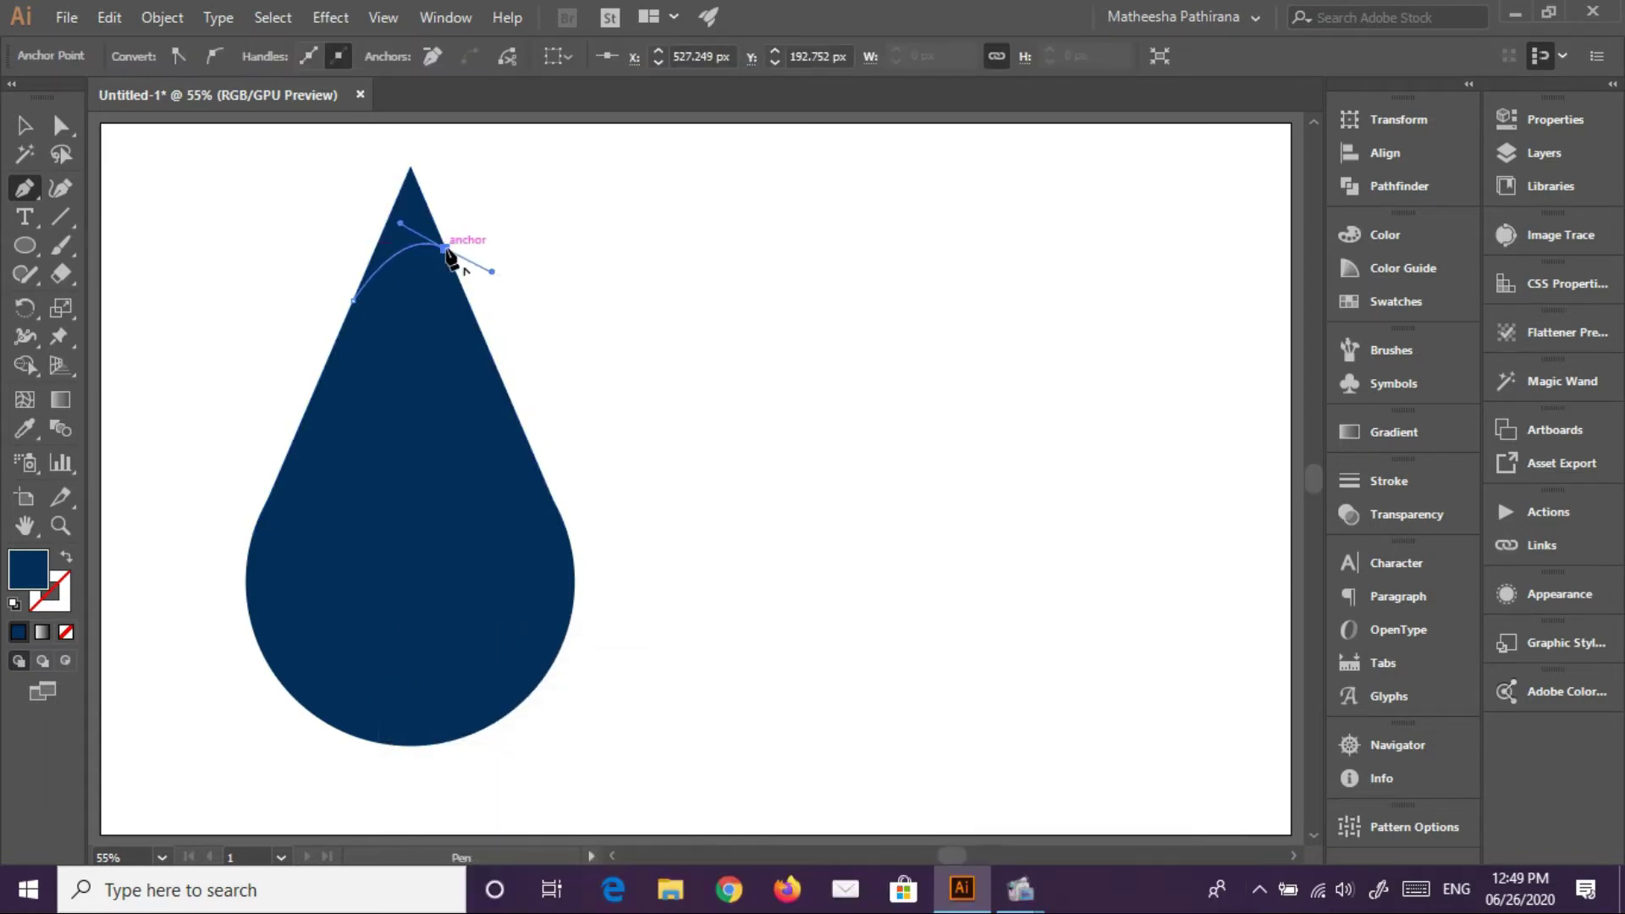
click(410, 167)
click(353, 301)
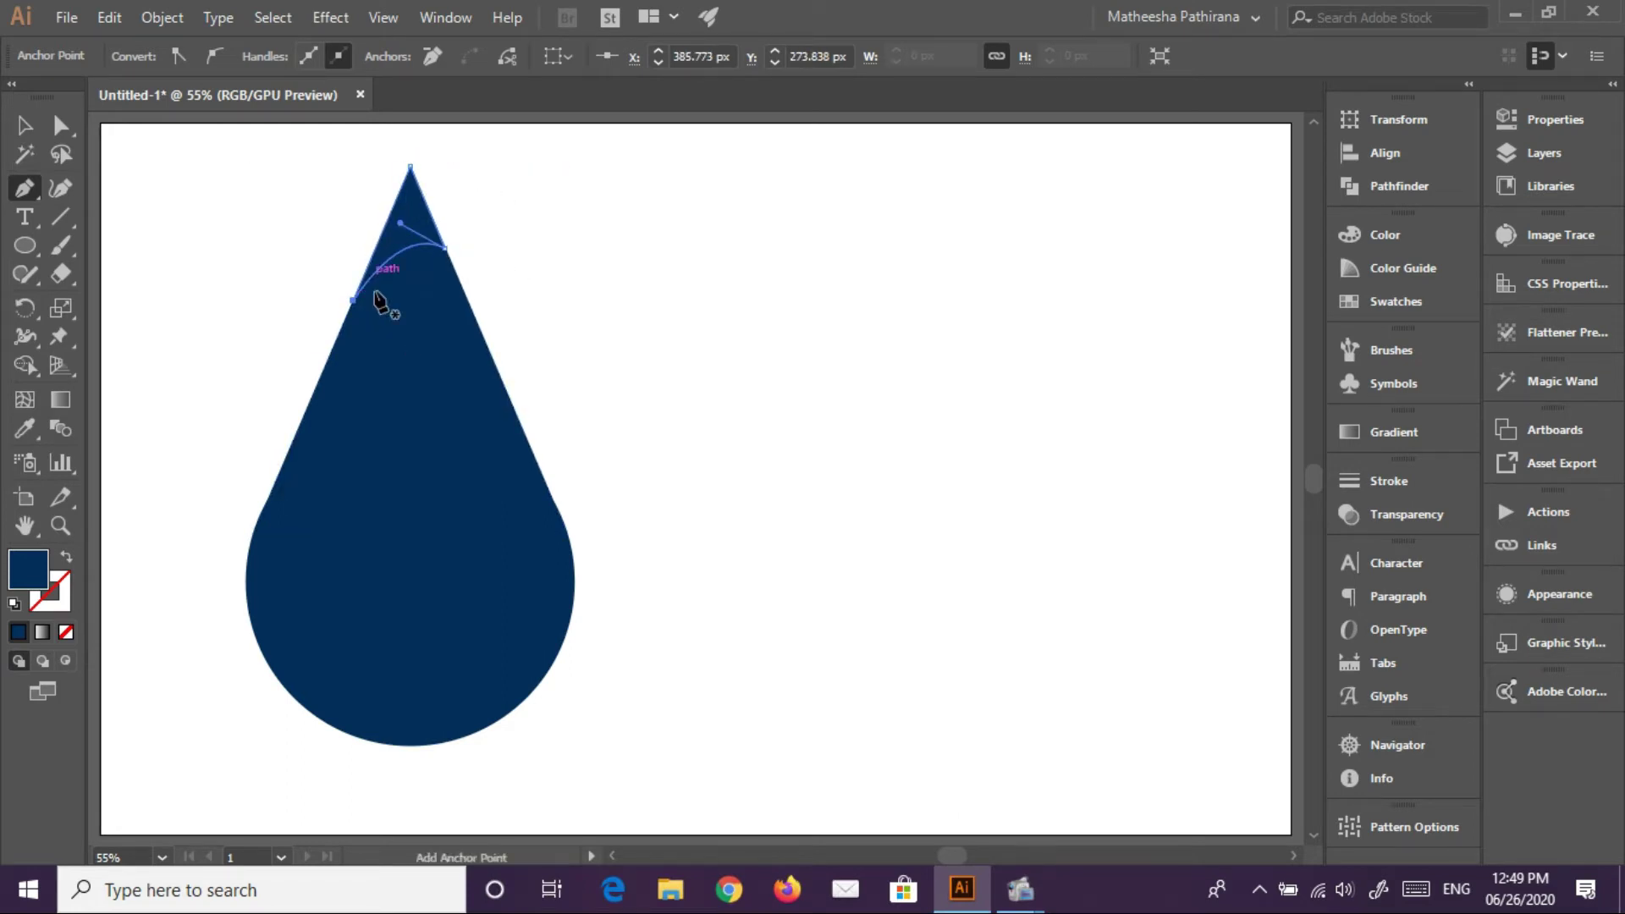
ctrl+click(261, 302)
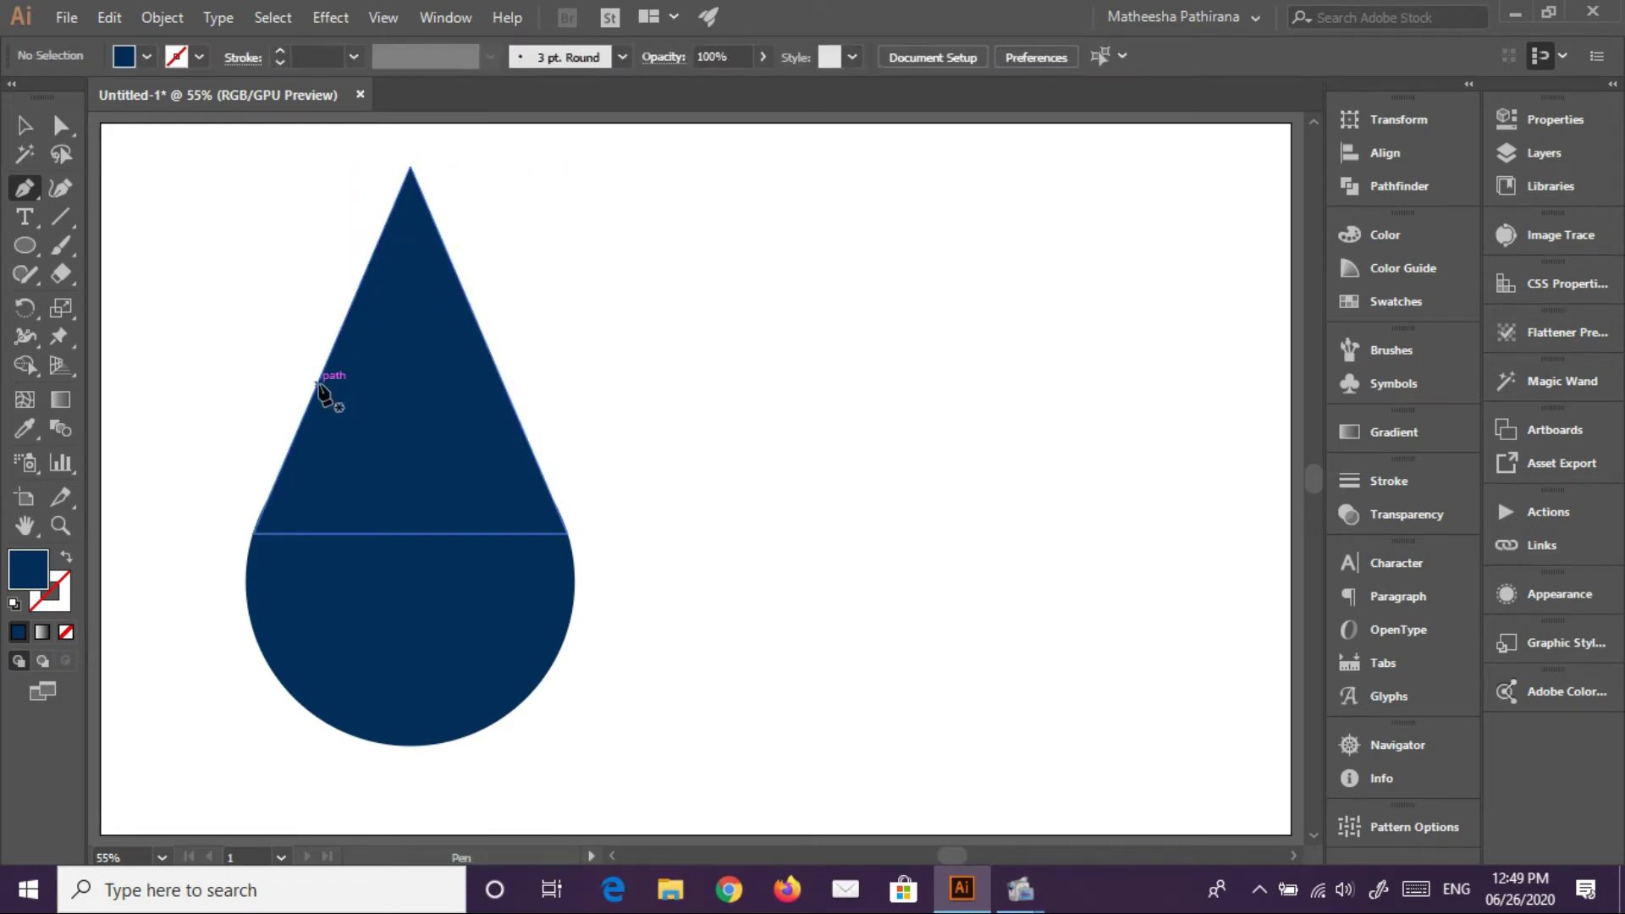
Fill the tip shape with bright blue #007fe8 and deselect it
ctrl+click(424, 224)
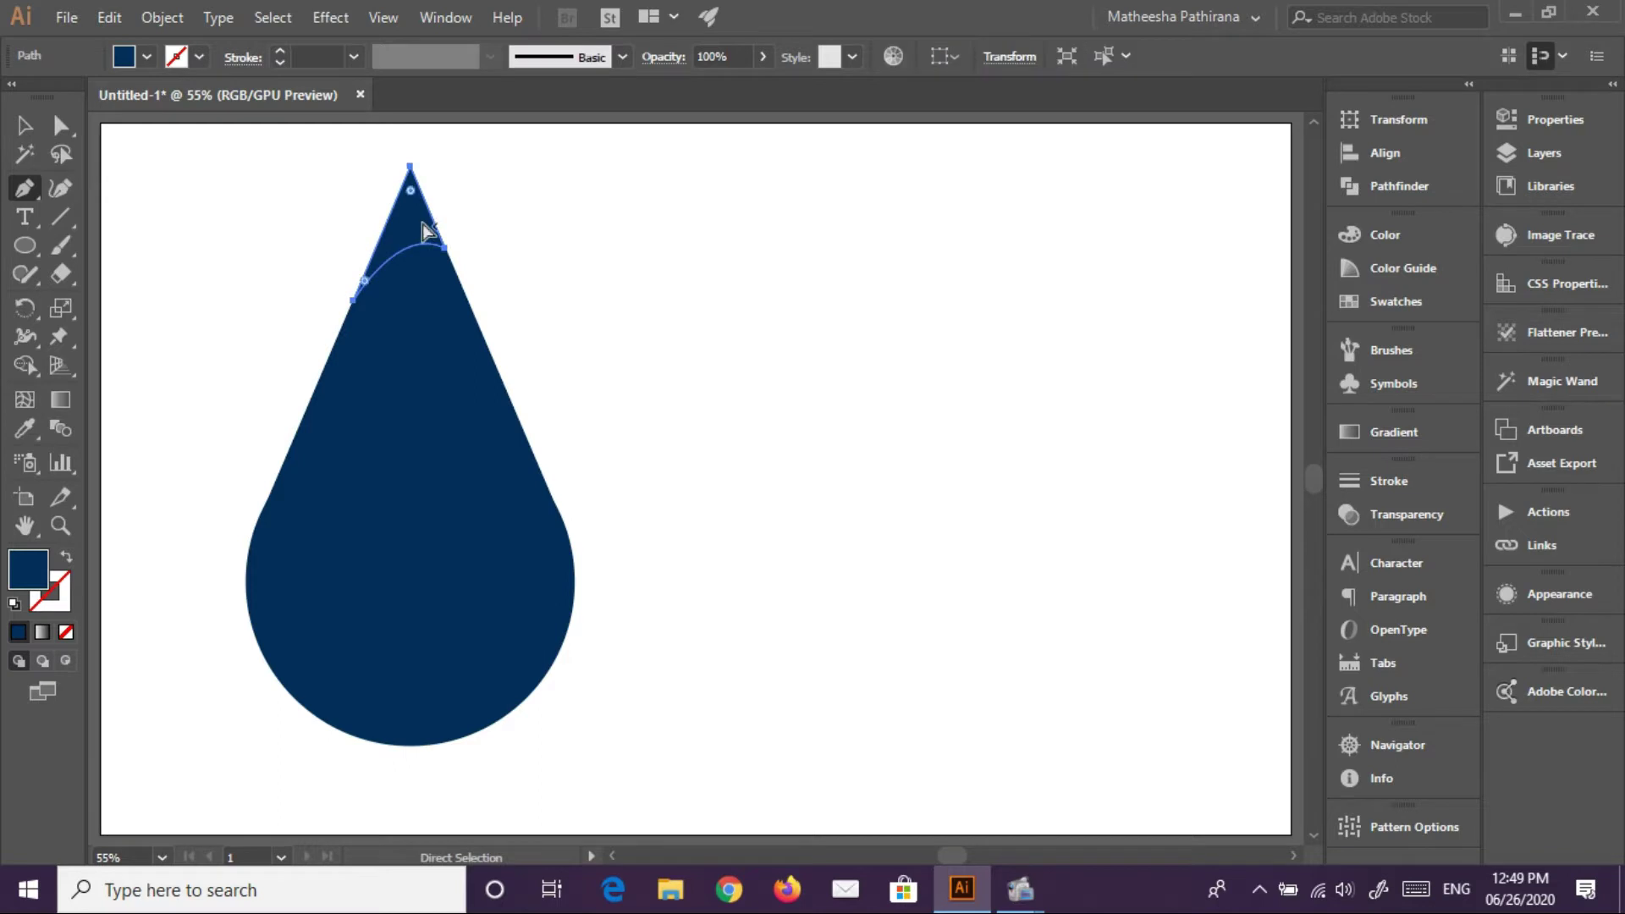
double_click(25, 568)
click(798, 311)
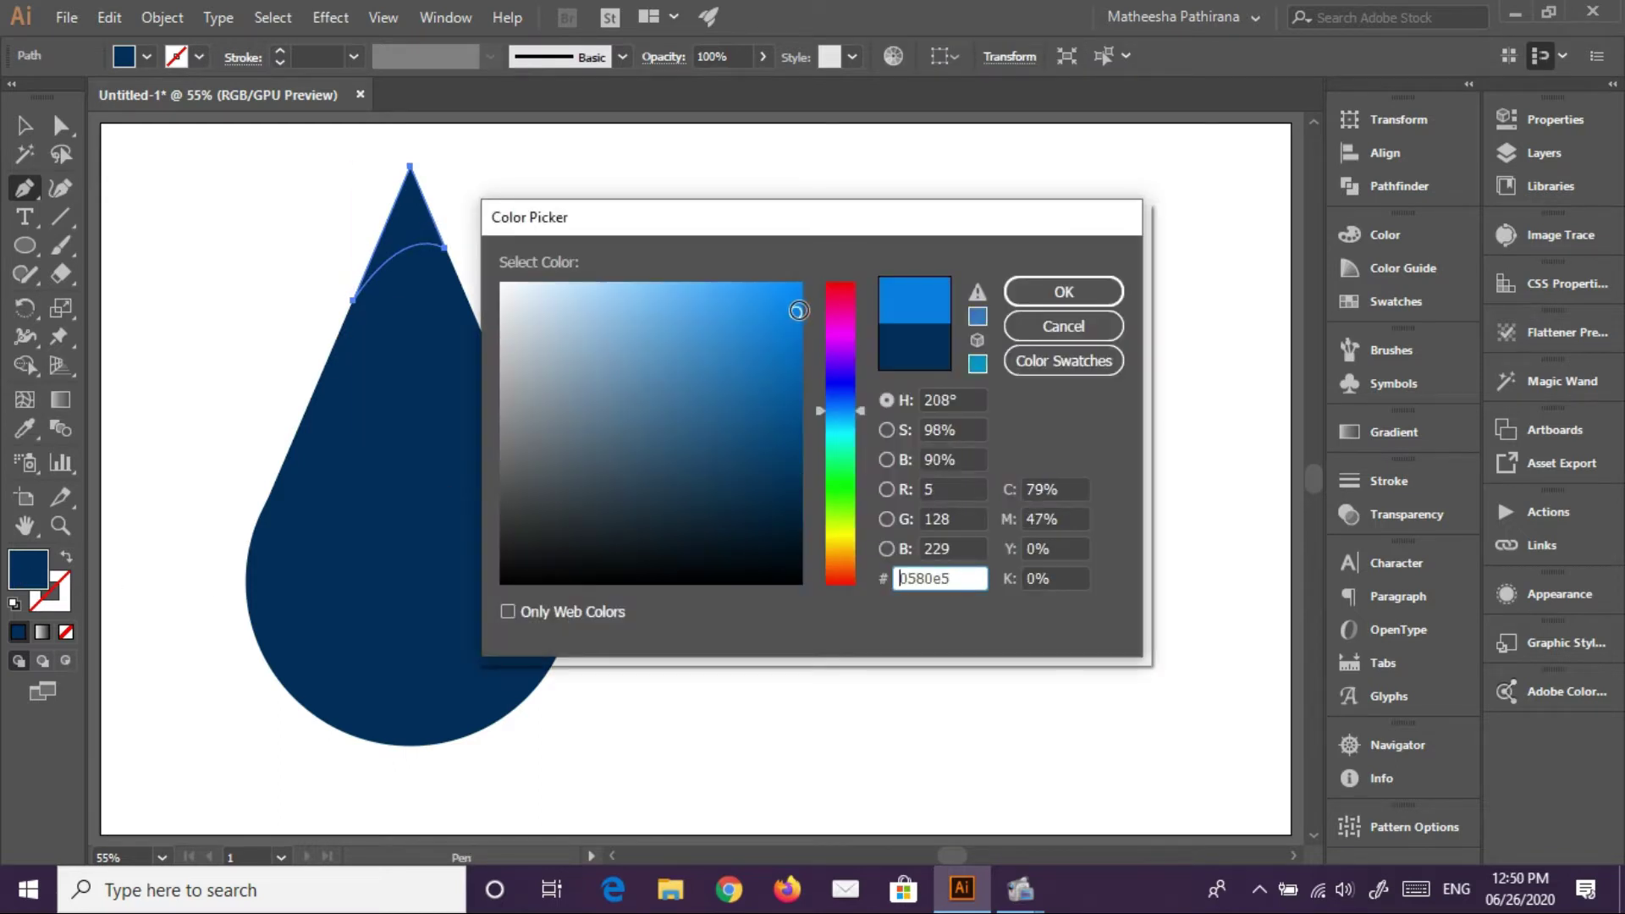
click(1063, 291)
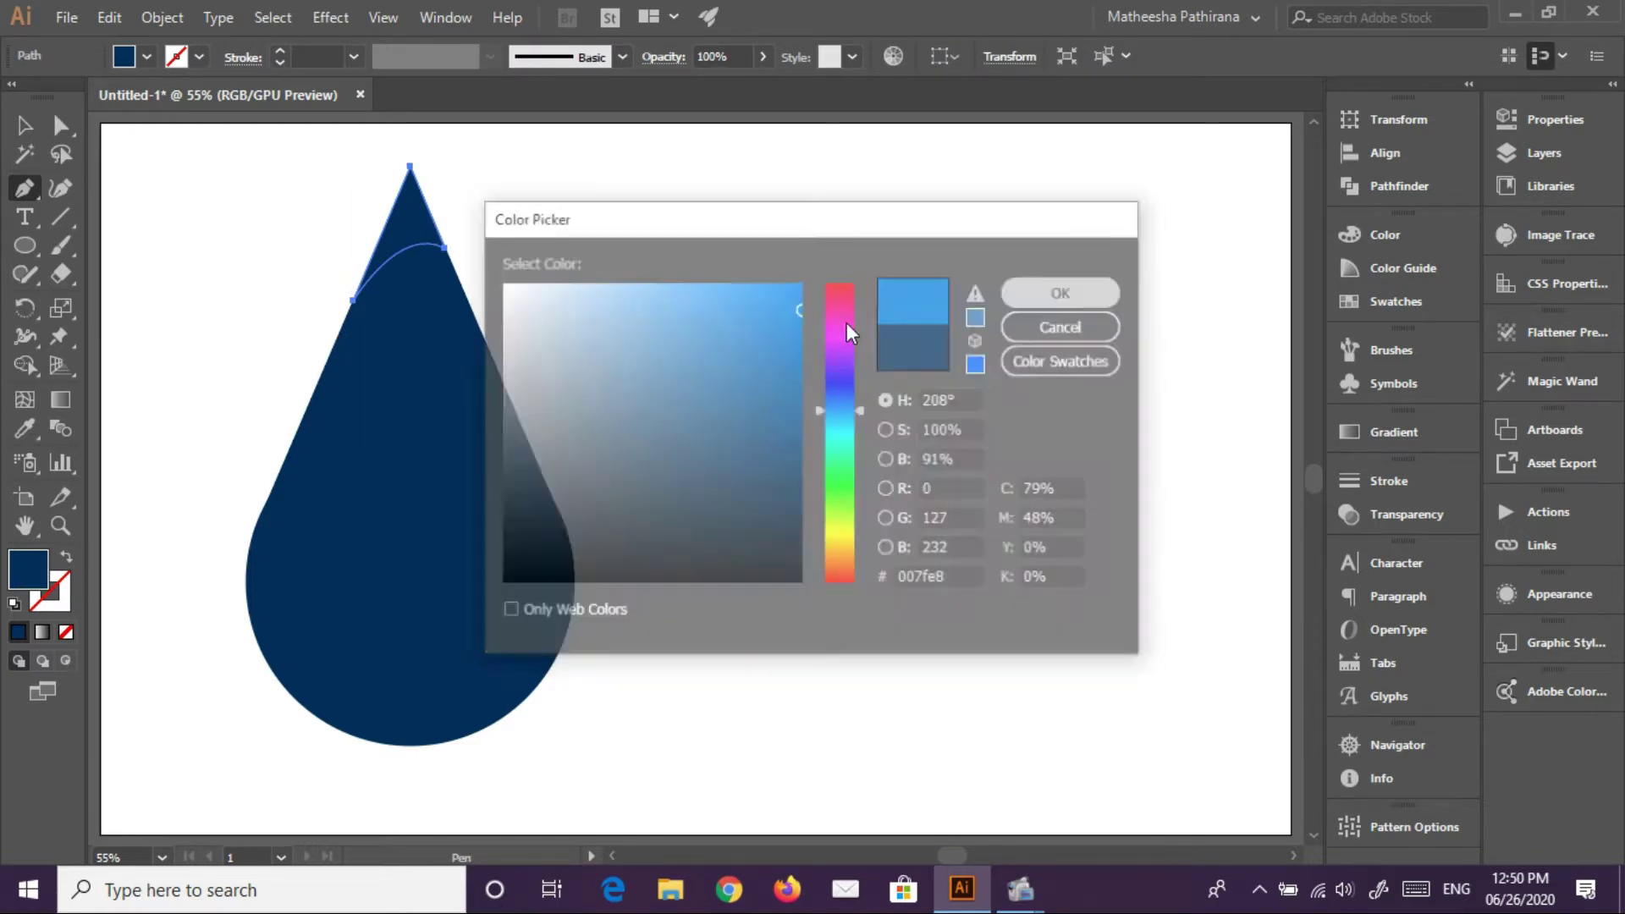
key(ctrl+shift+a)
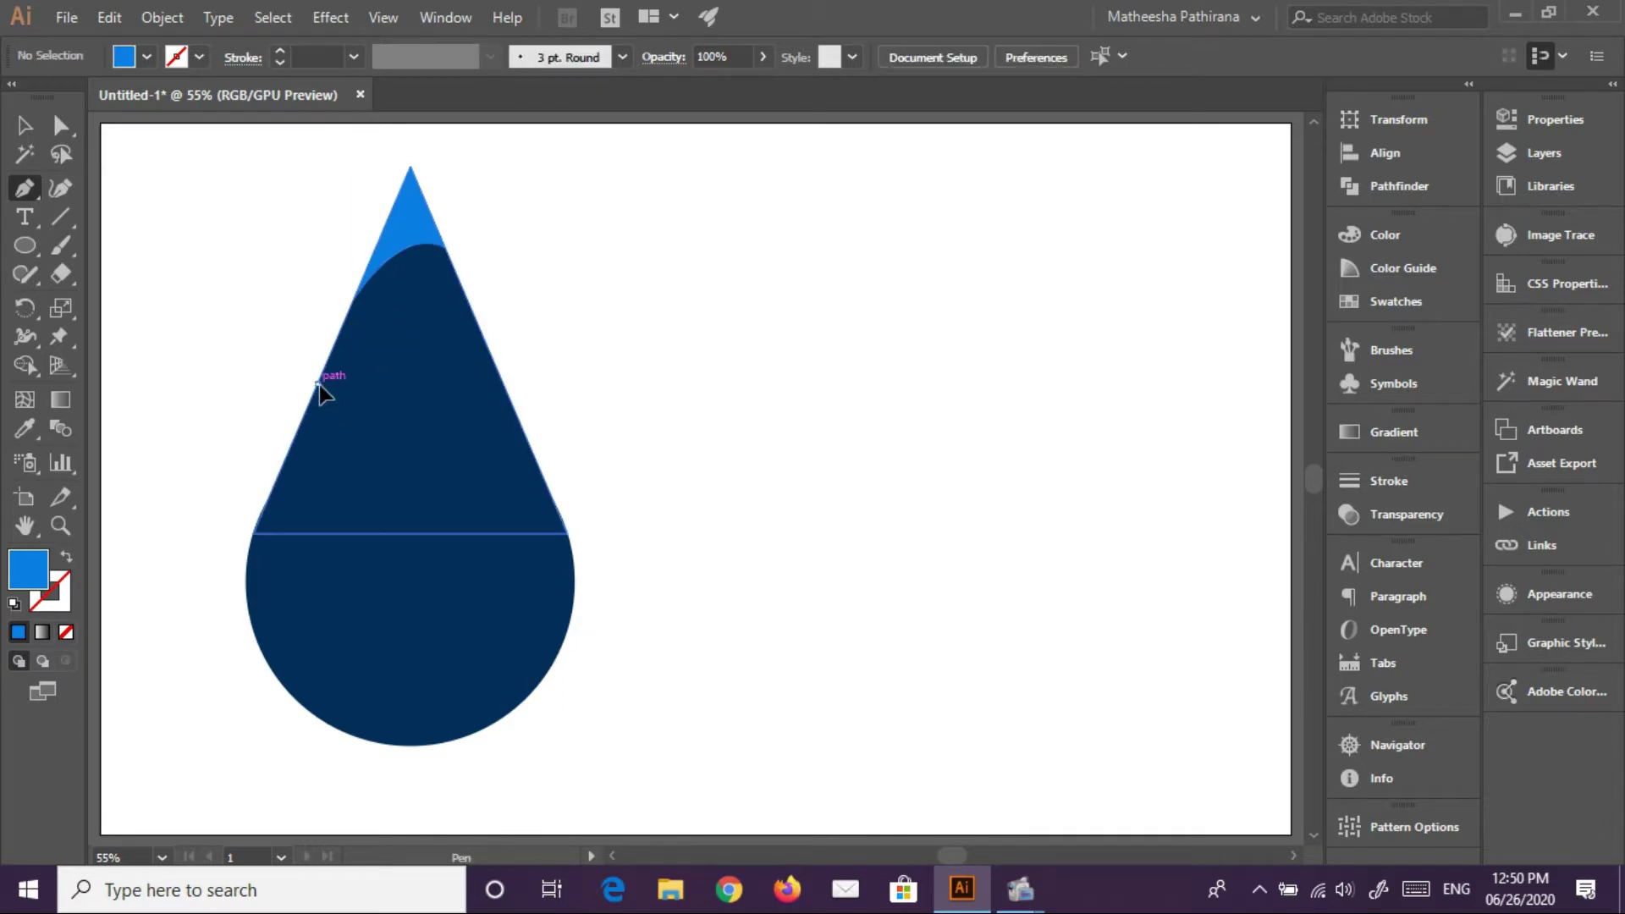
Draw a second curved band directly below the tip shape, following its arched edge and the drop's two sides
click(317, 383)
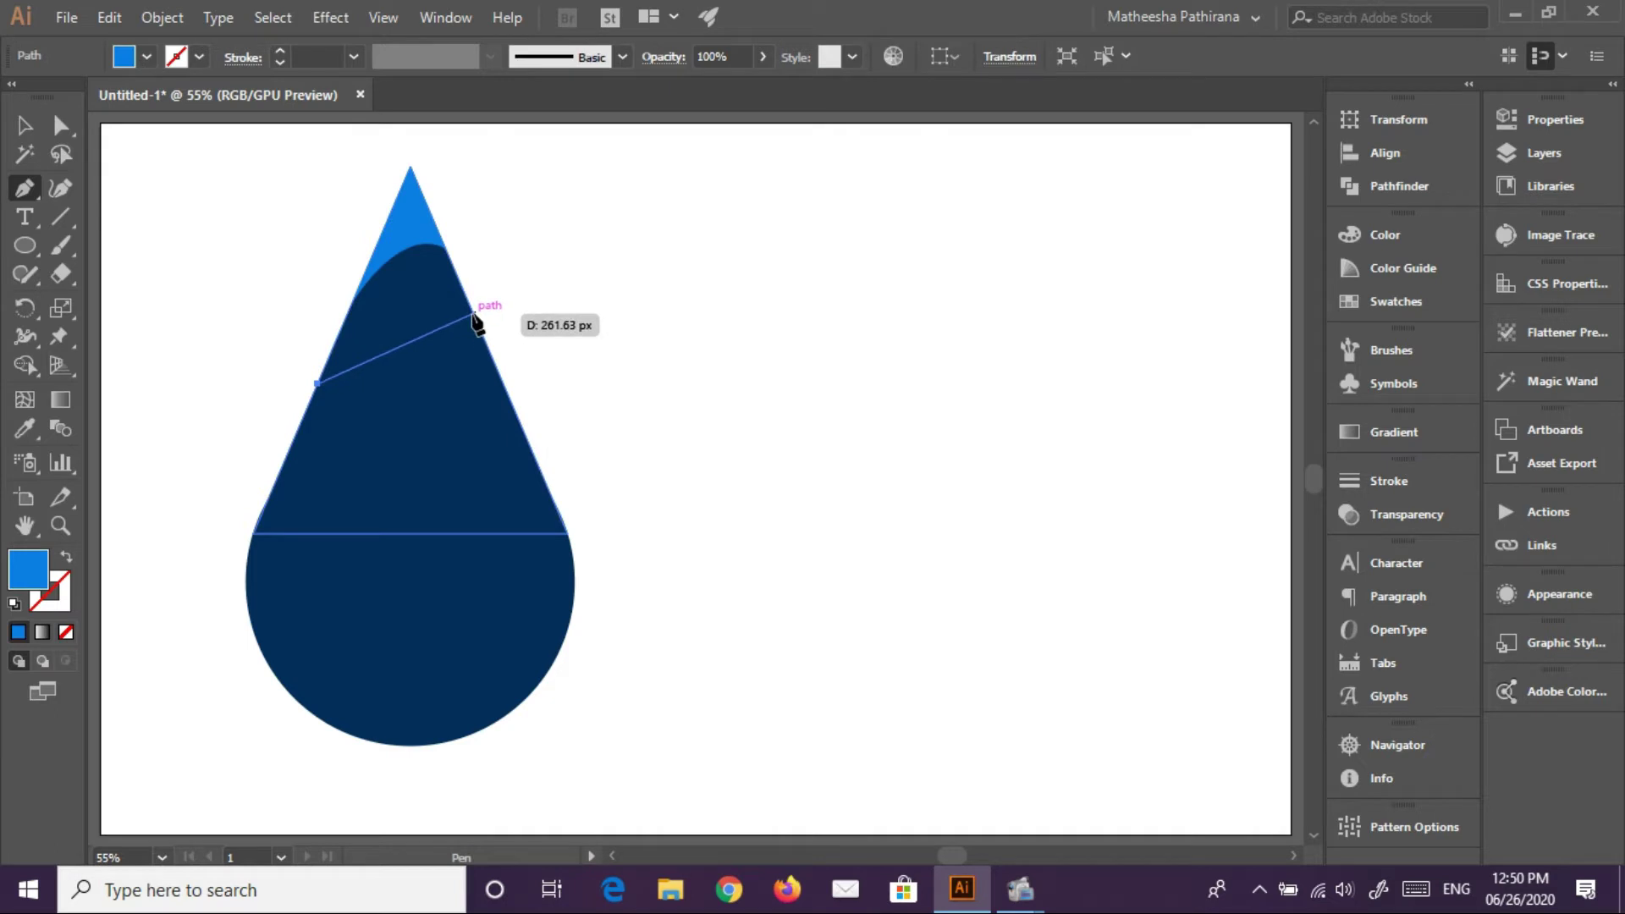
drag(474, 314, 359, 313)
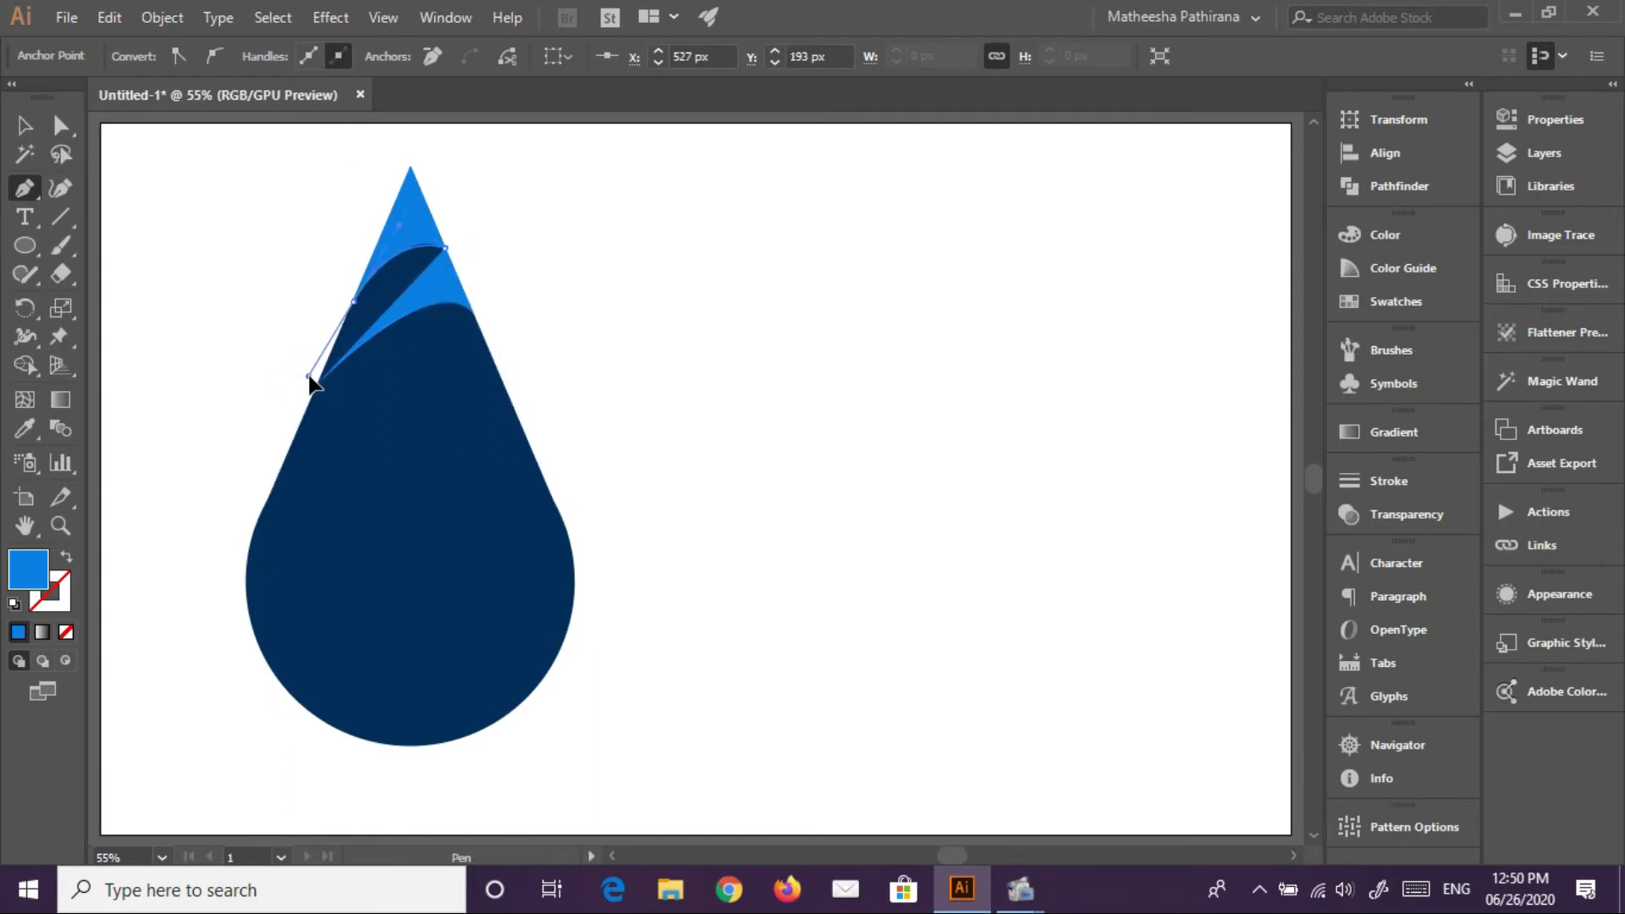
mouse_move(306, 387)
mouse_down()
mouse_move(366, 310)
mouse_move(320, 389)
mouse_up()
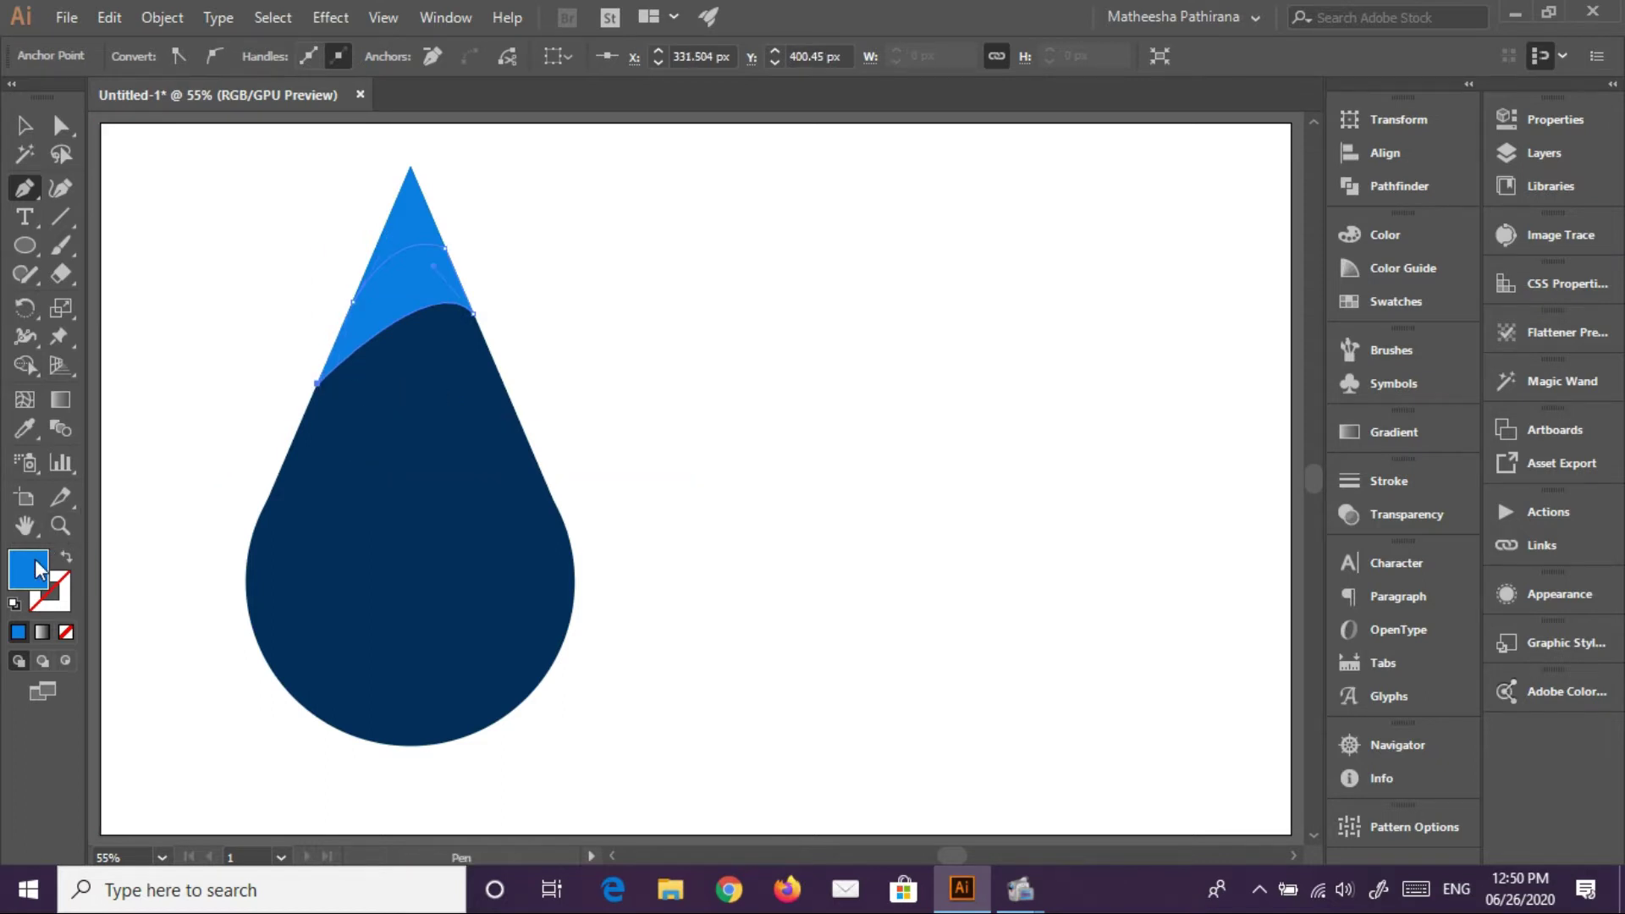
Fill the second band with medium blue #006ab2 and deselect it
double_click(38, 568)
drag(796, 330, 817, 373)
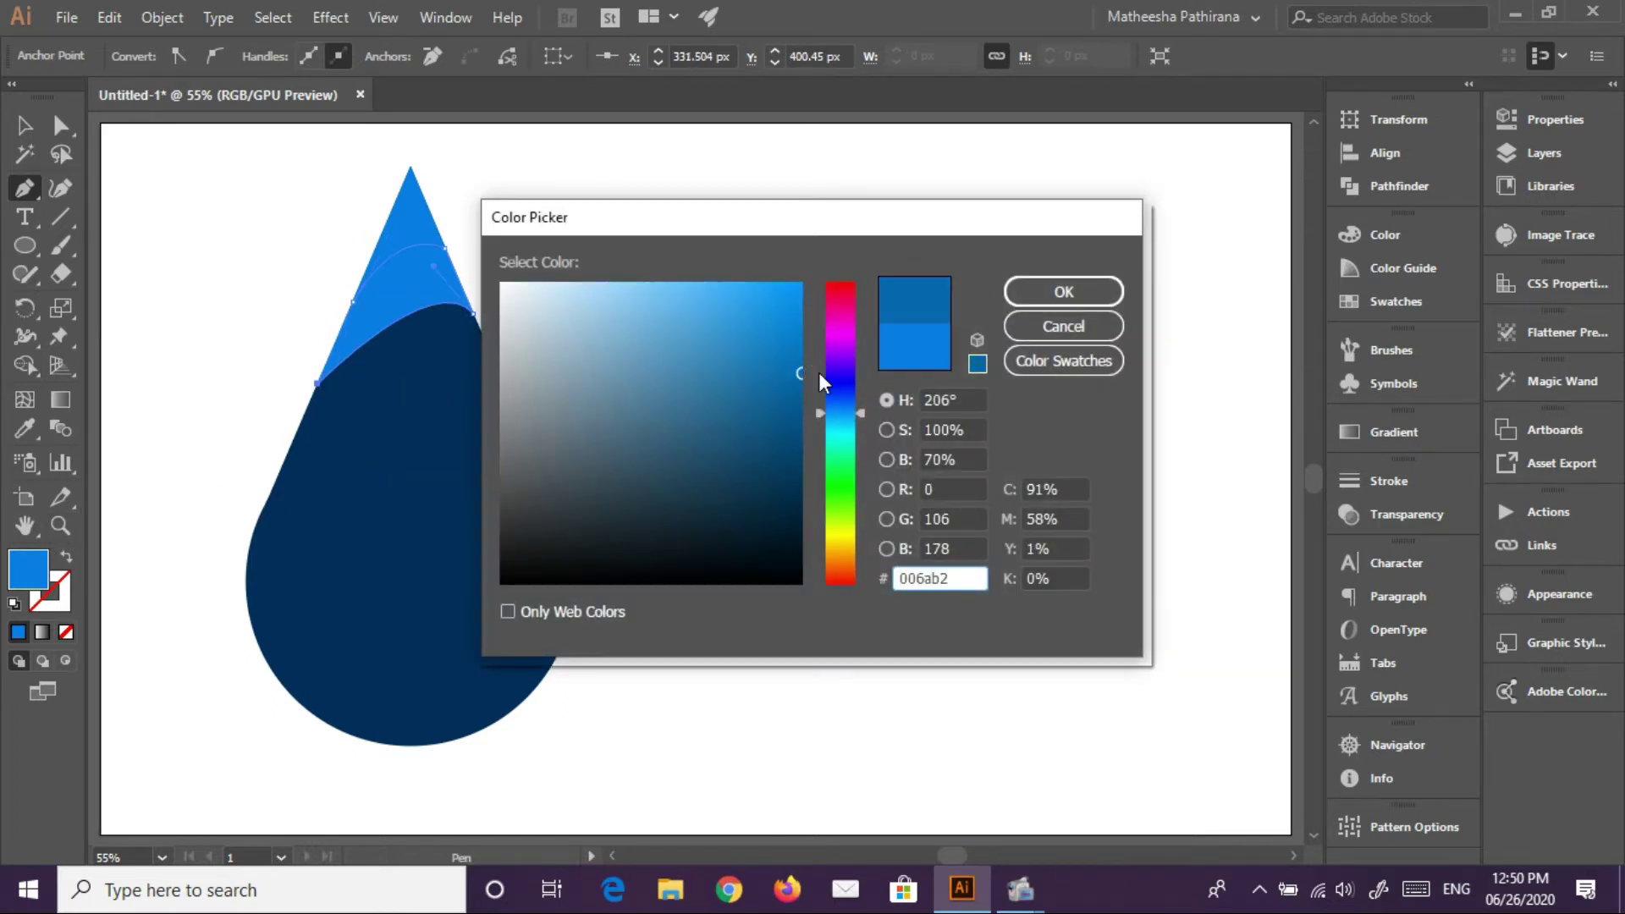
click(1042, 298)
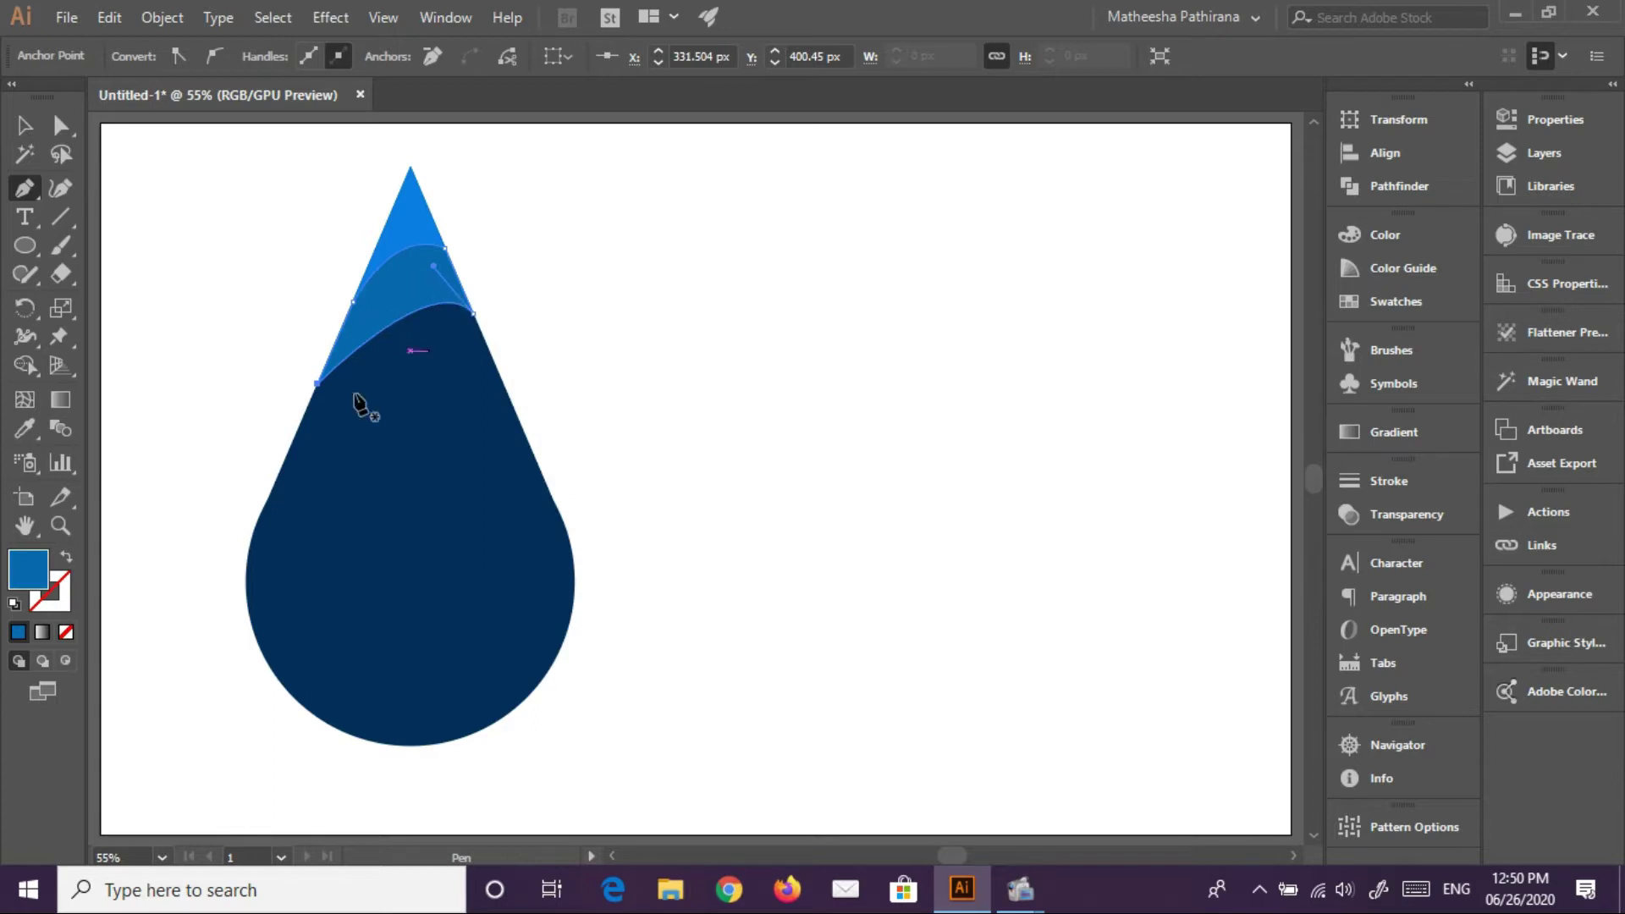
ctrl+click(242, 424)
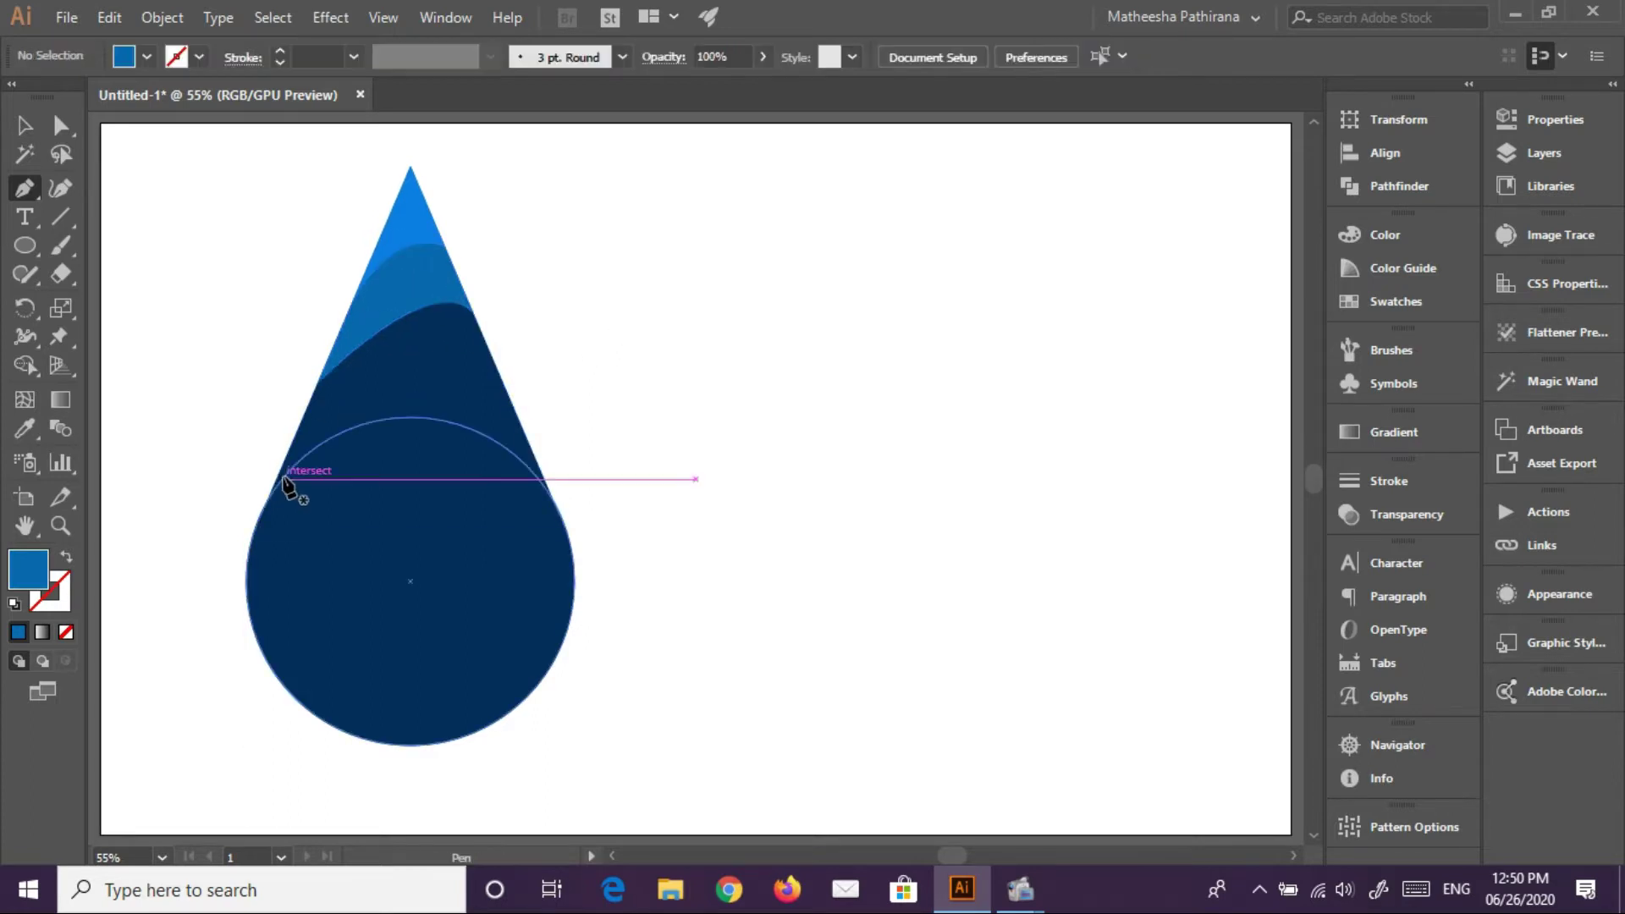
click(289, 450)
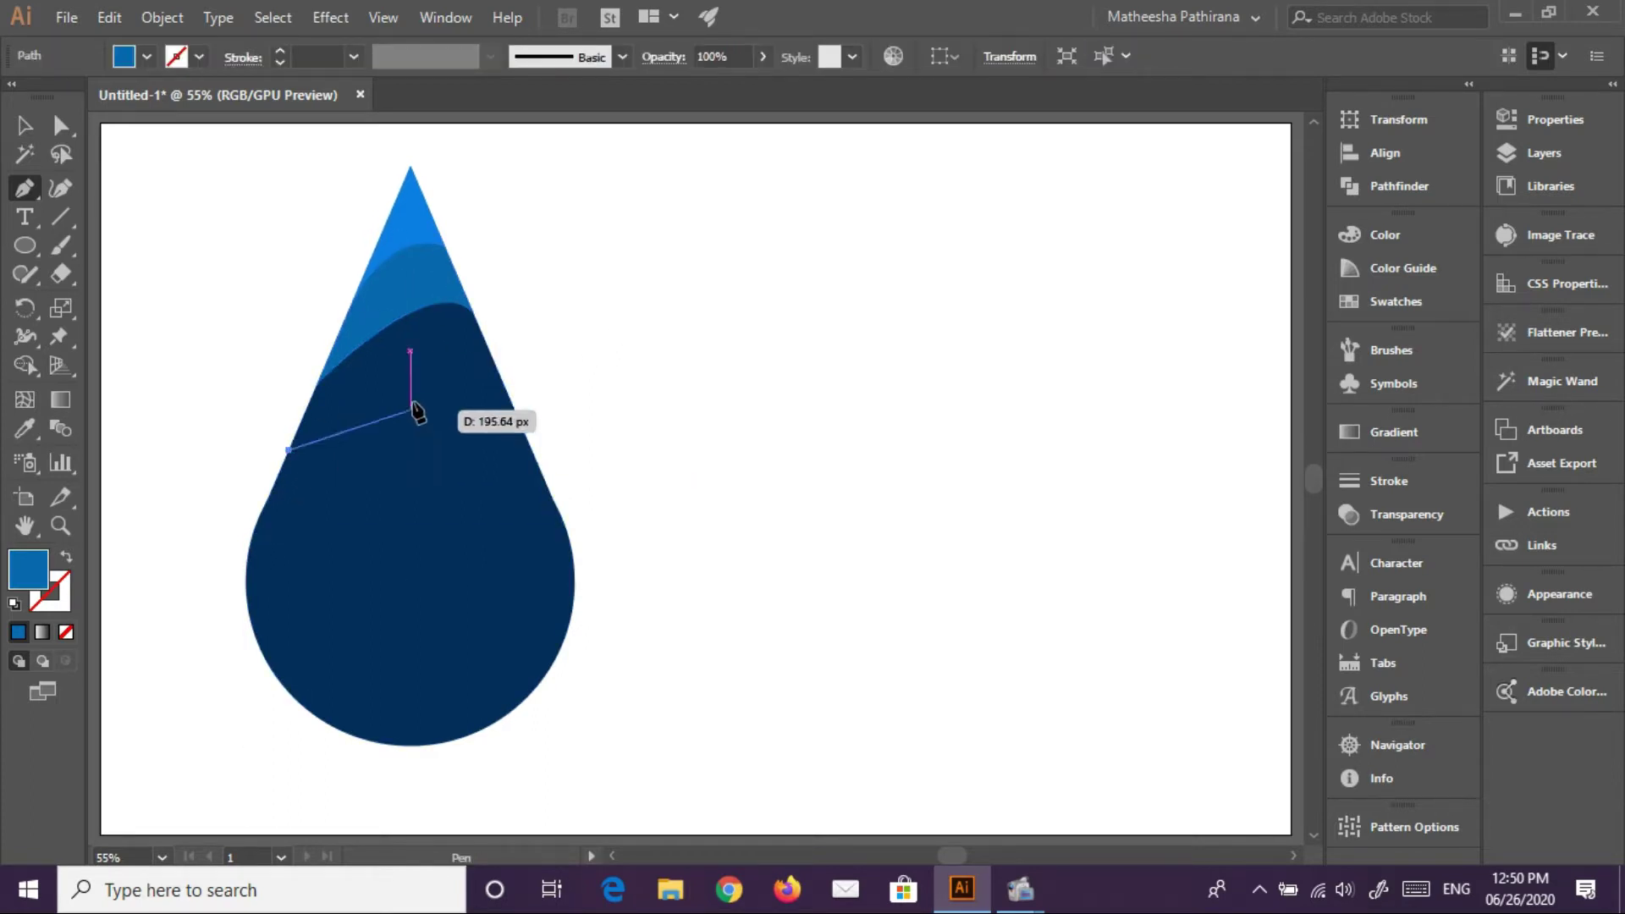
mouse_move(490, 354)
mouse_down()
mouse_move(561, 408)
mouse_move(580, 350)
mouse_move(580, 389)
mouse_move(546, 408)
mouse_up()
key(ctrl+z)
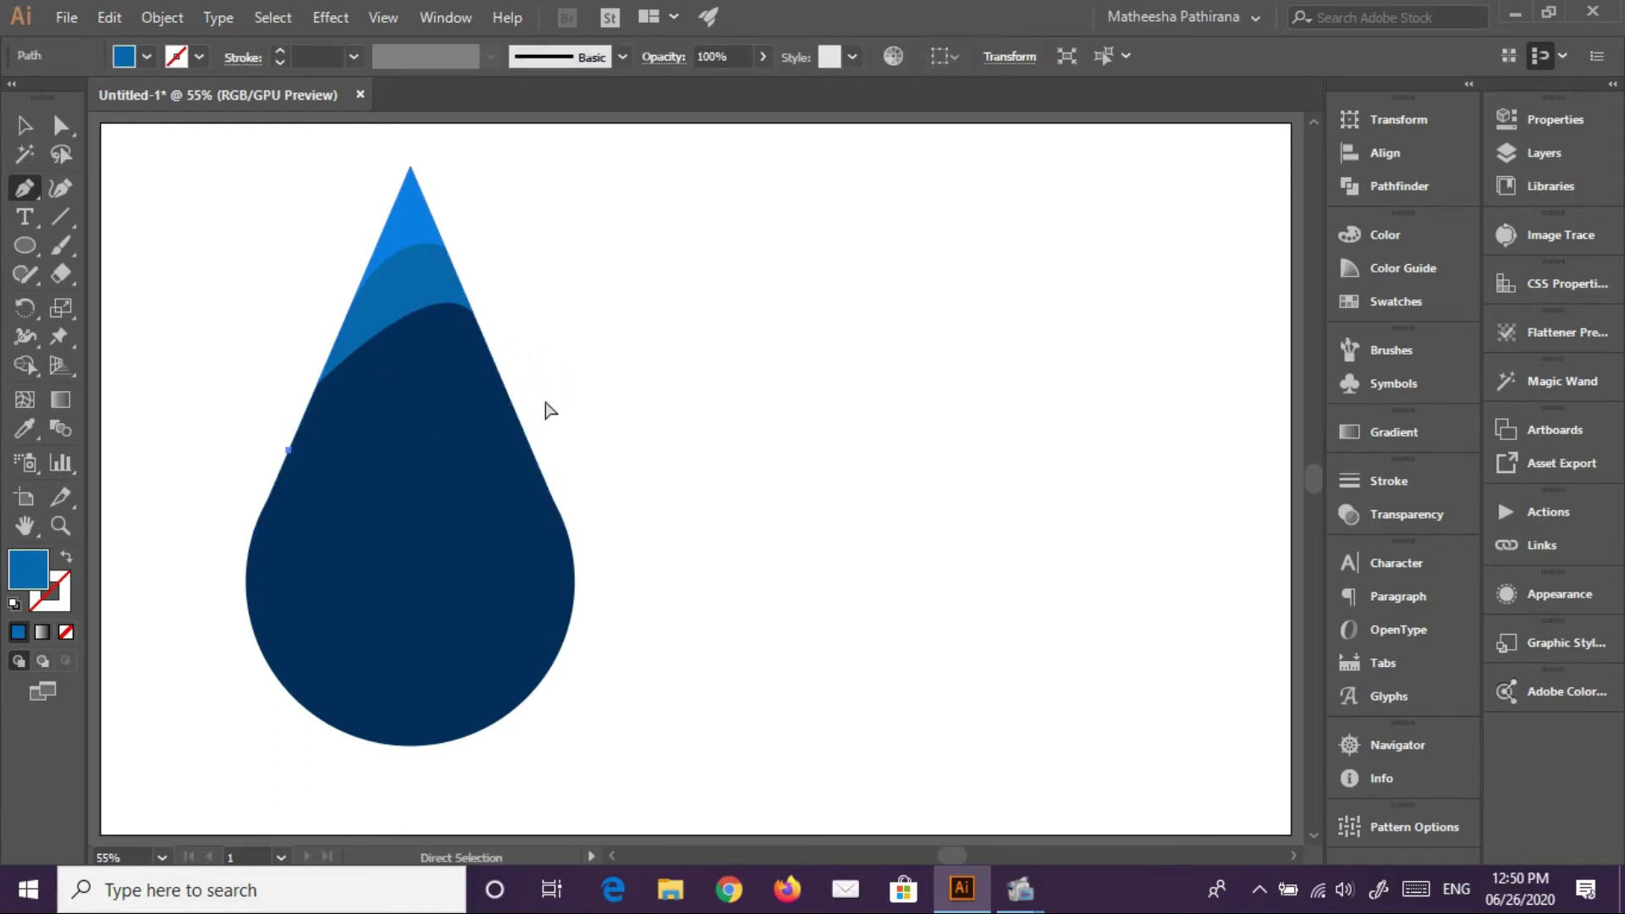
key(ctrl+z)
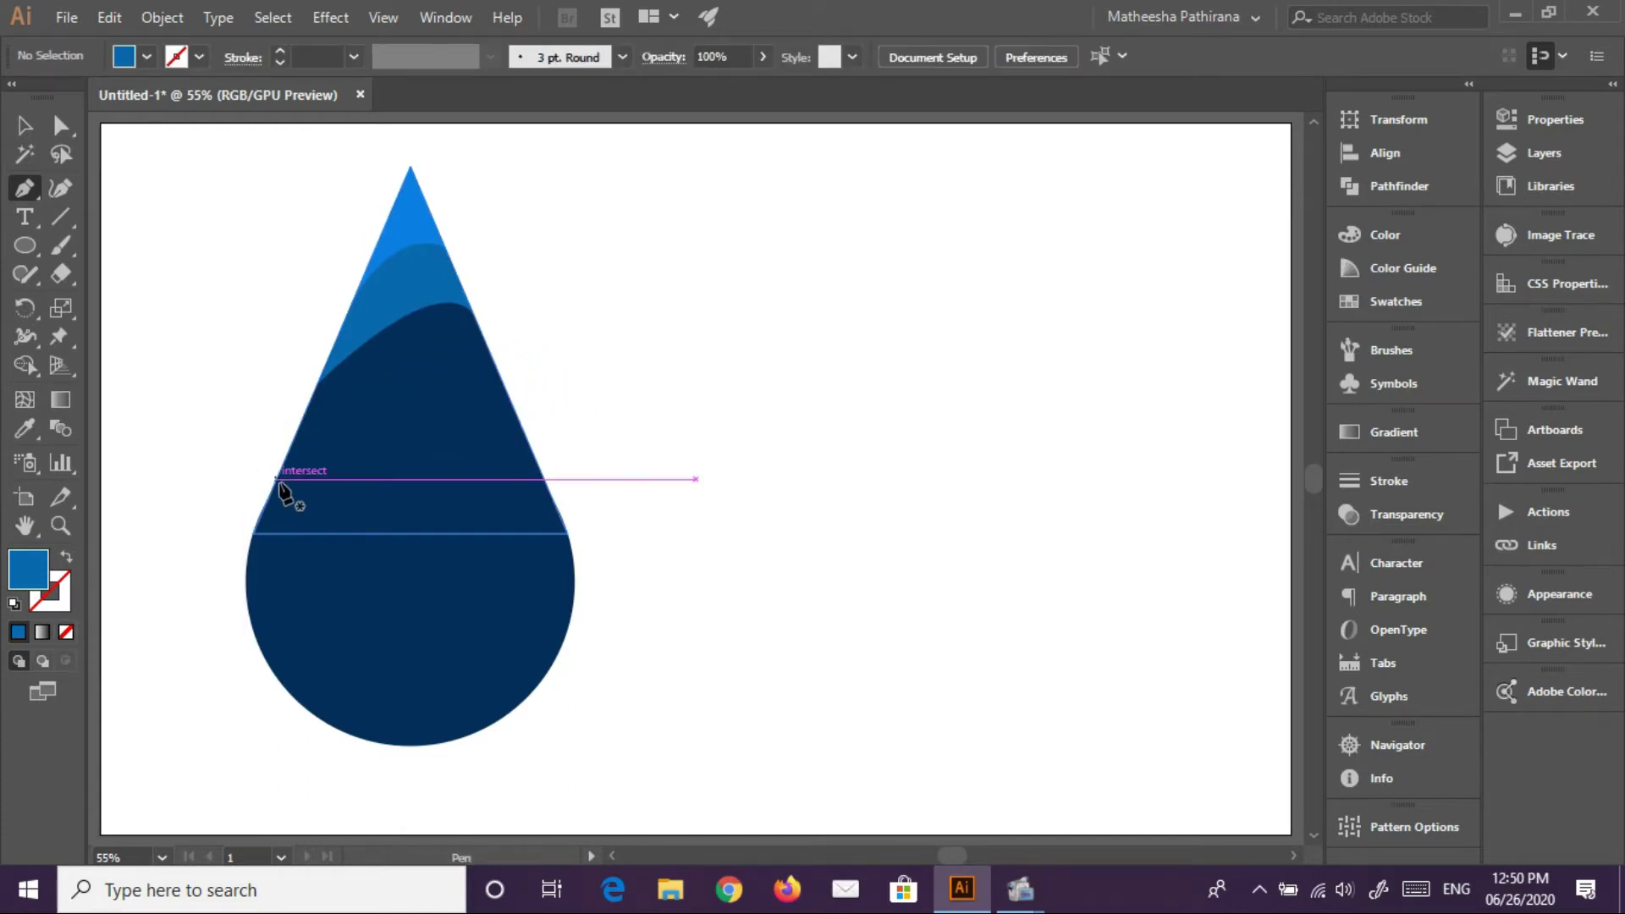
Draw a third curved band below the second one, closing it along the second band's lower arc and the drop's sides
click(279, 479)
drag(499, 373, 554, 426)
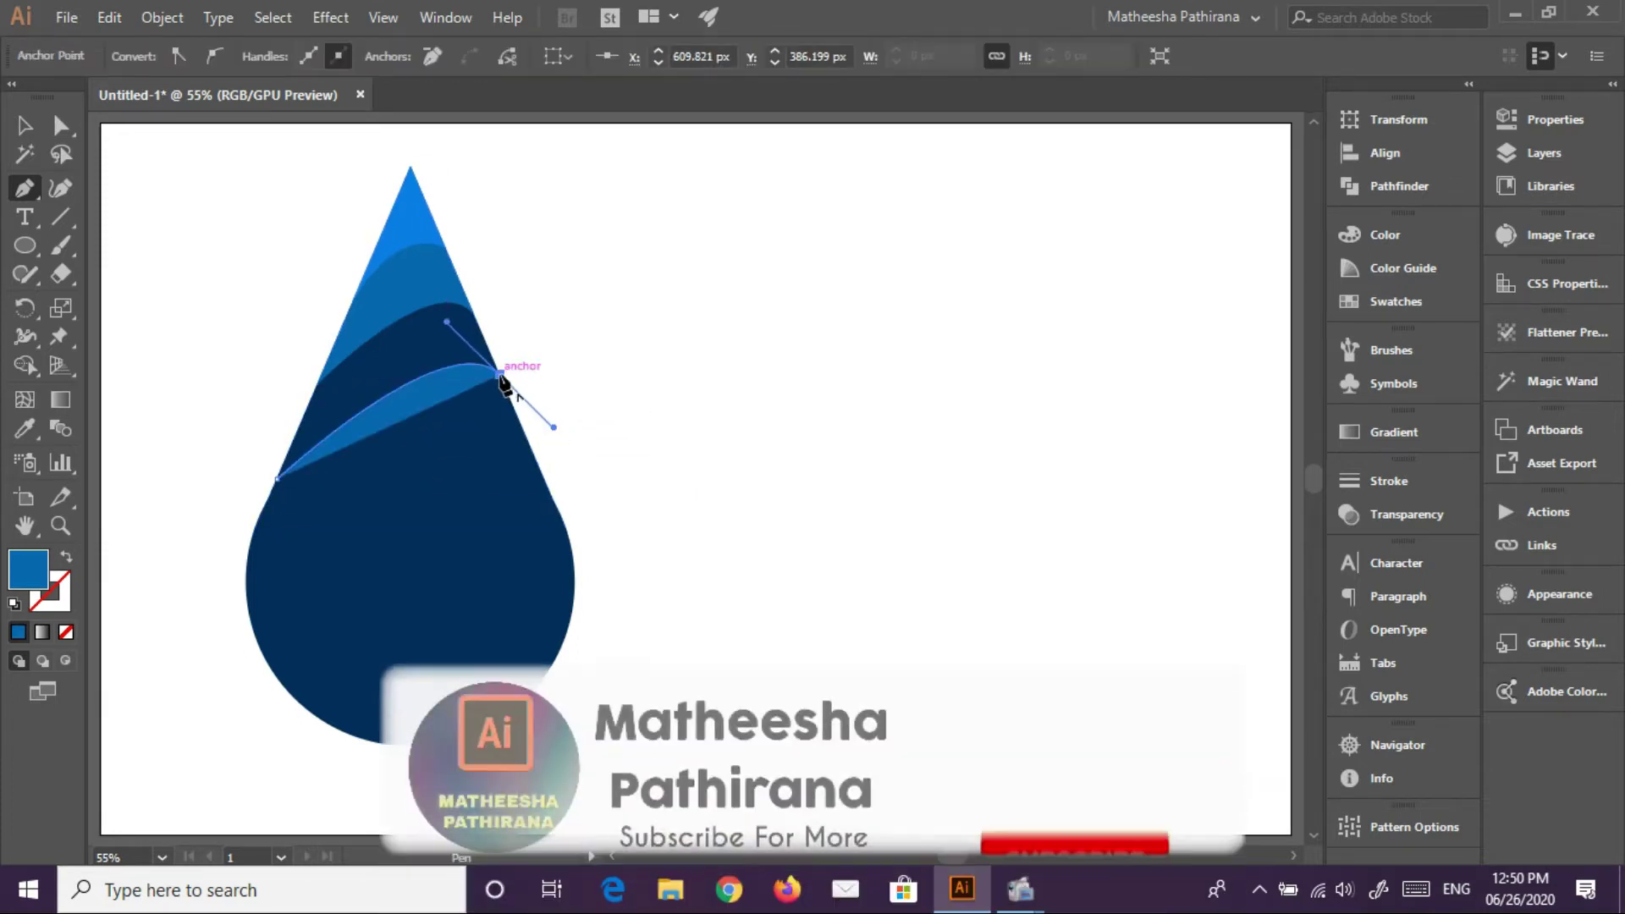
click(499, 374)
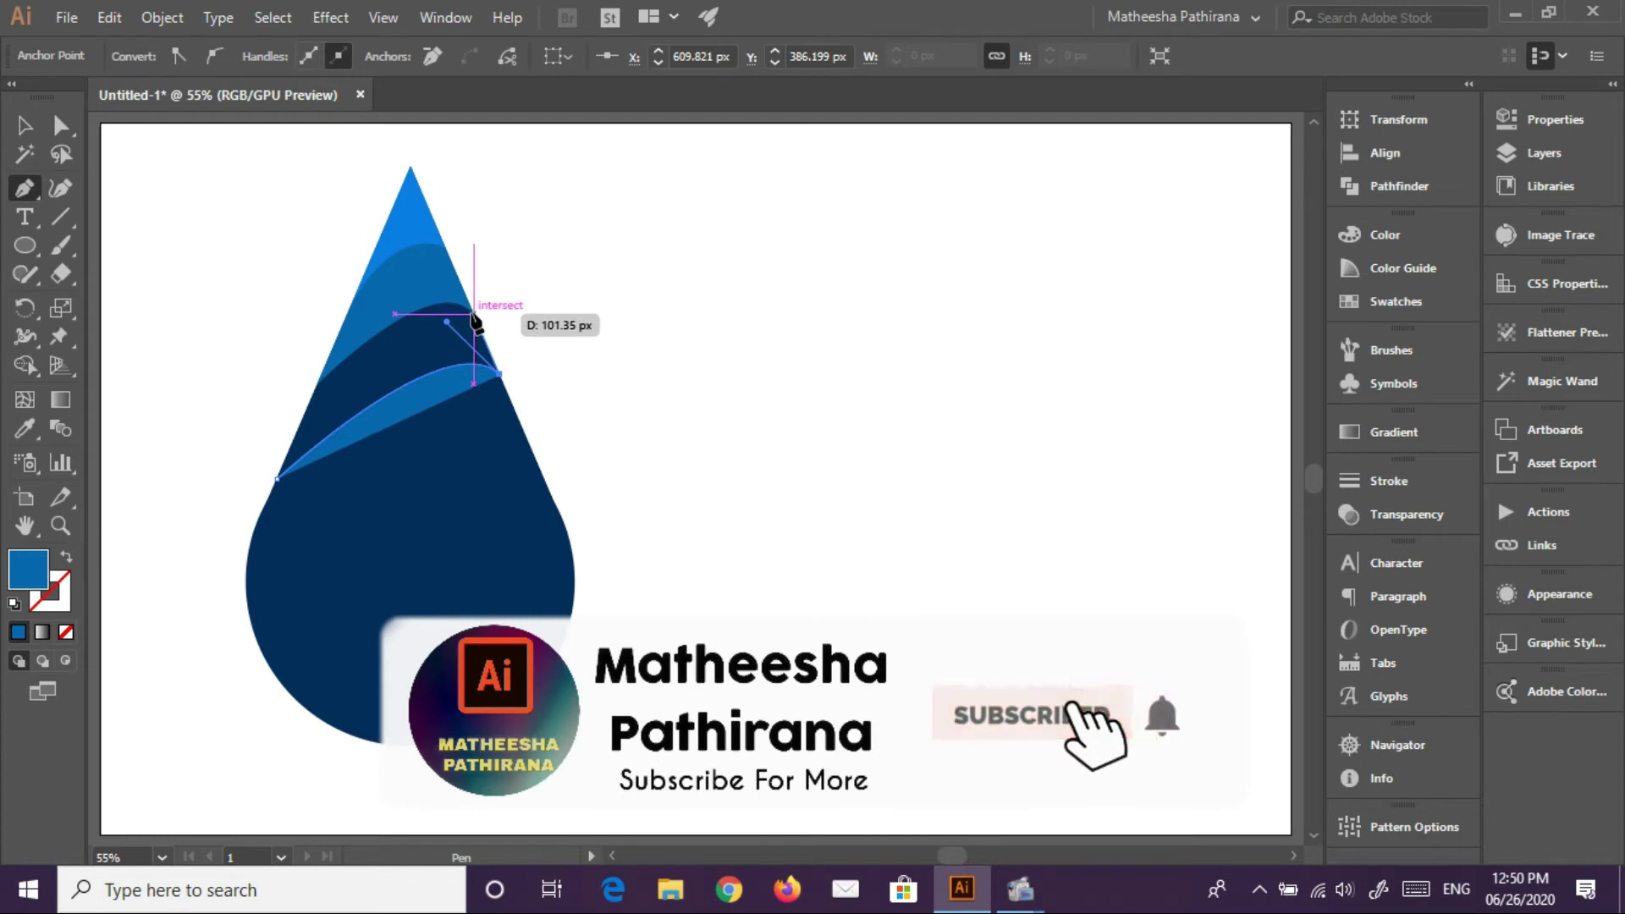
click(473, 316)
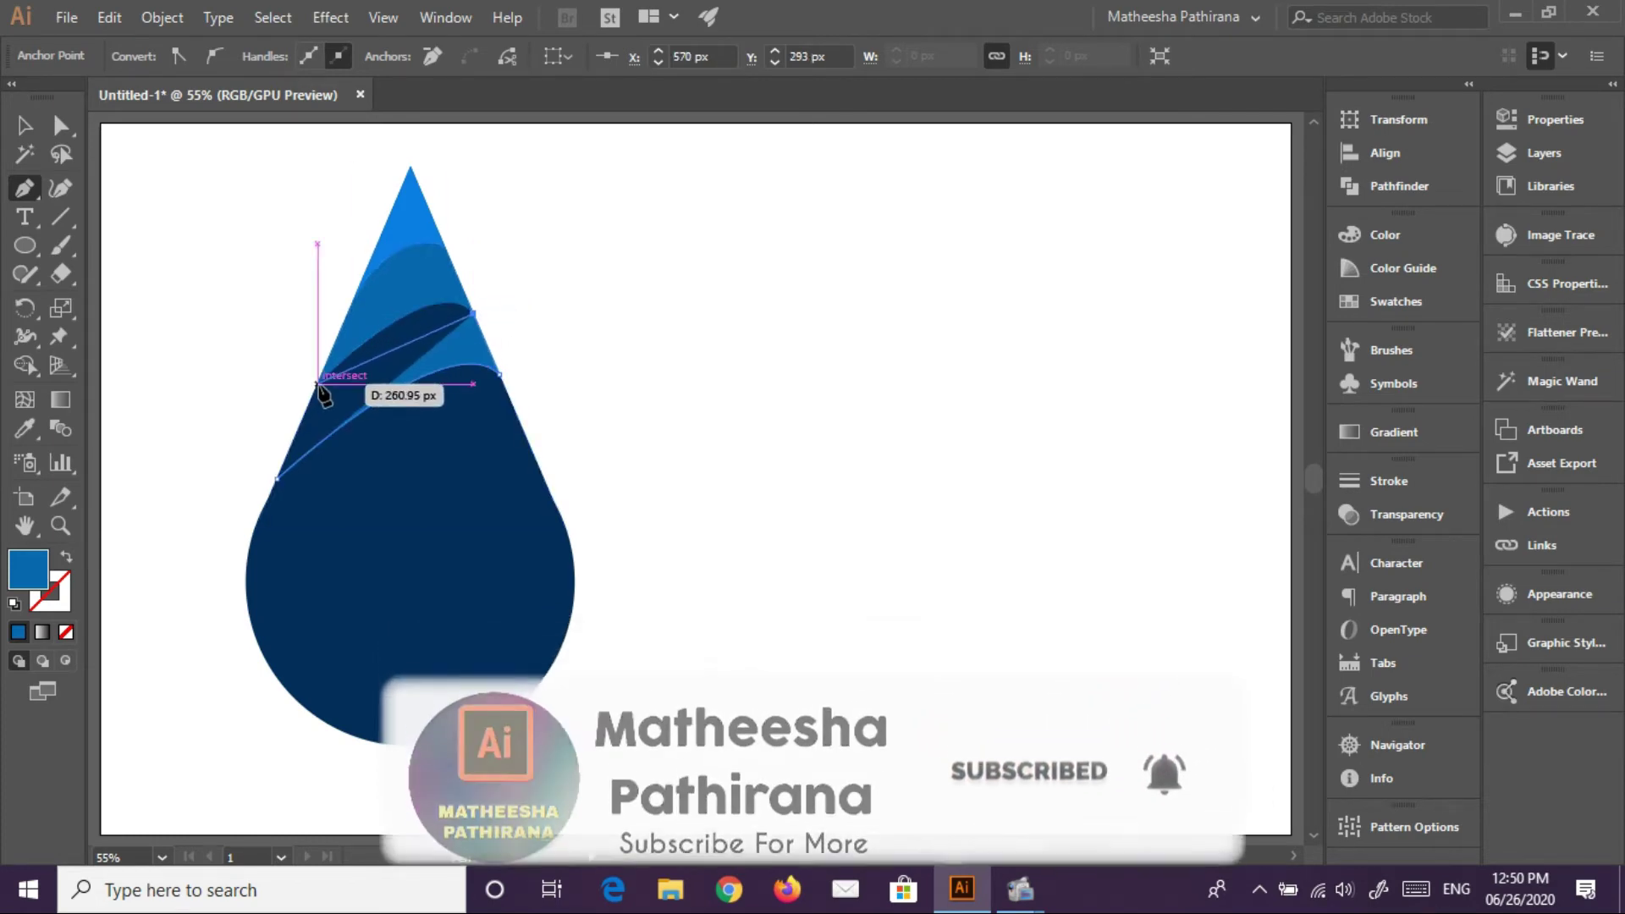
drag(318, 384, 198, 504)
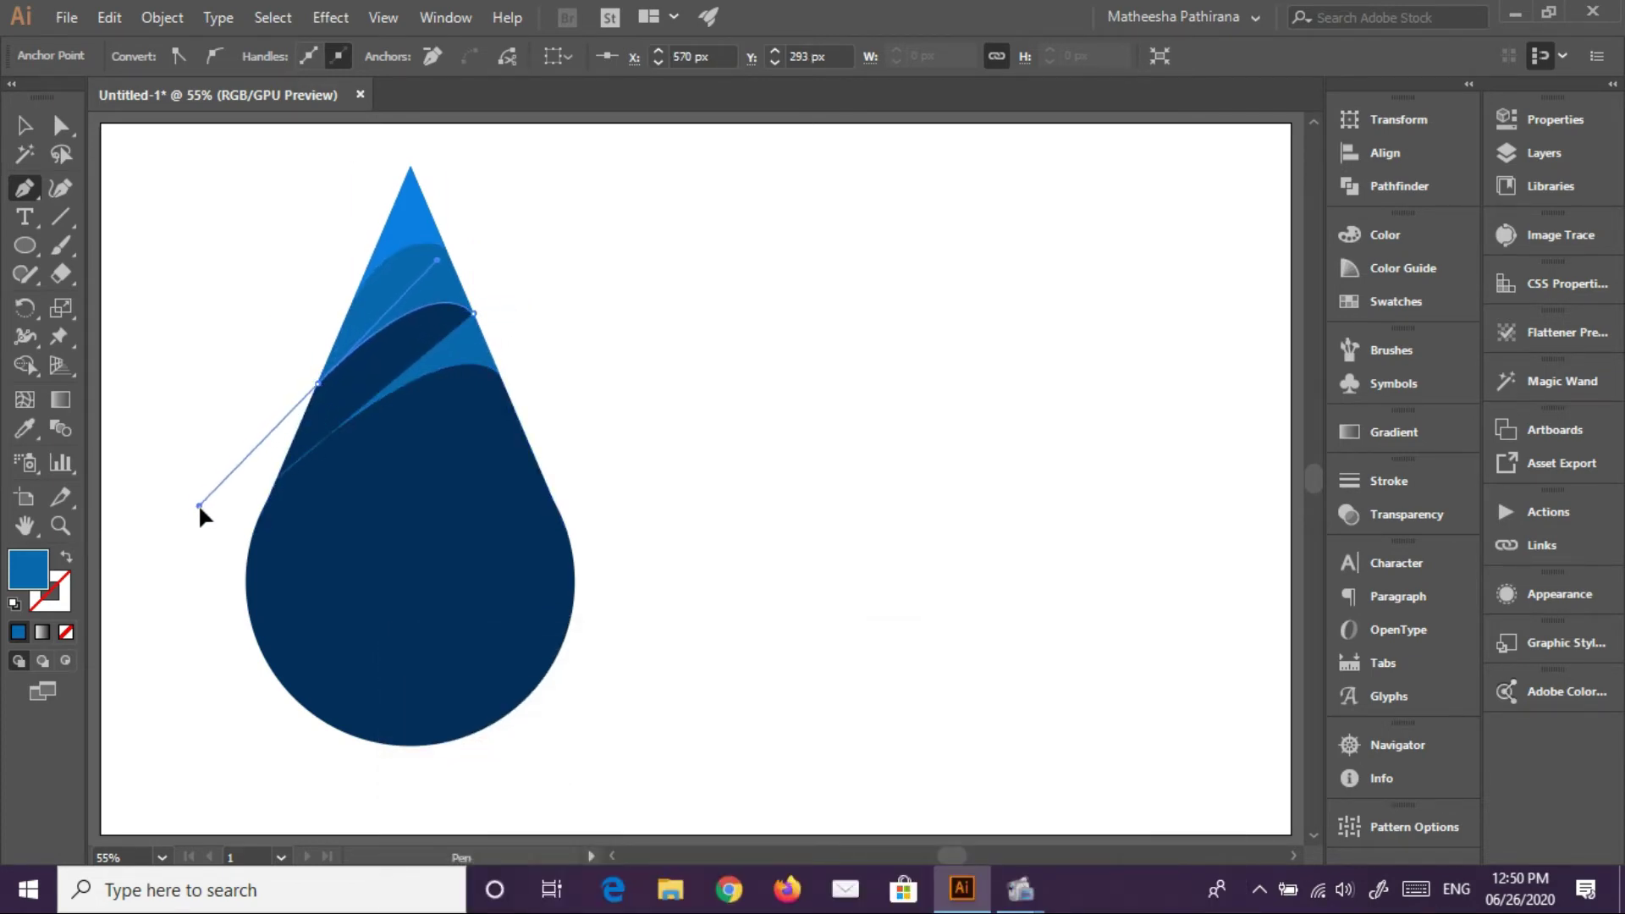
click(319, 385)
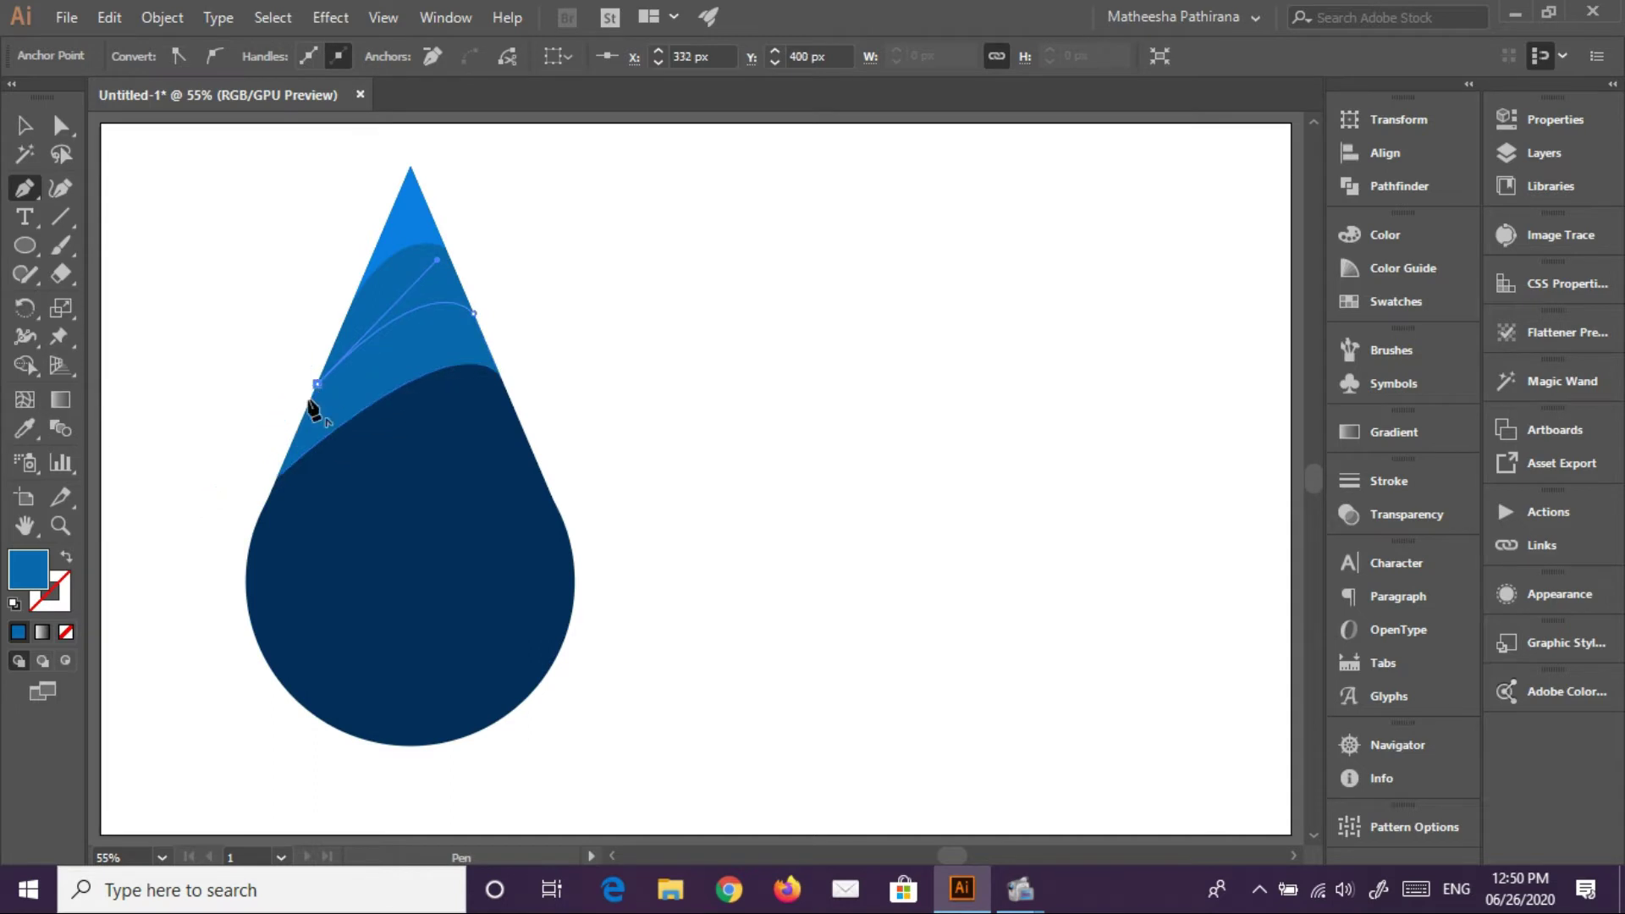
click(277, 479)
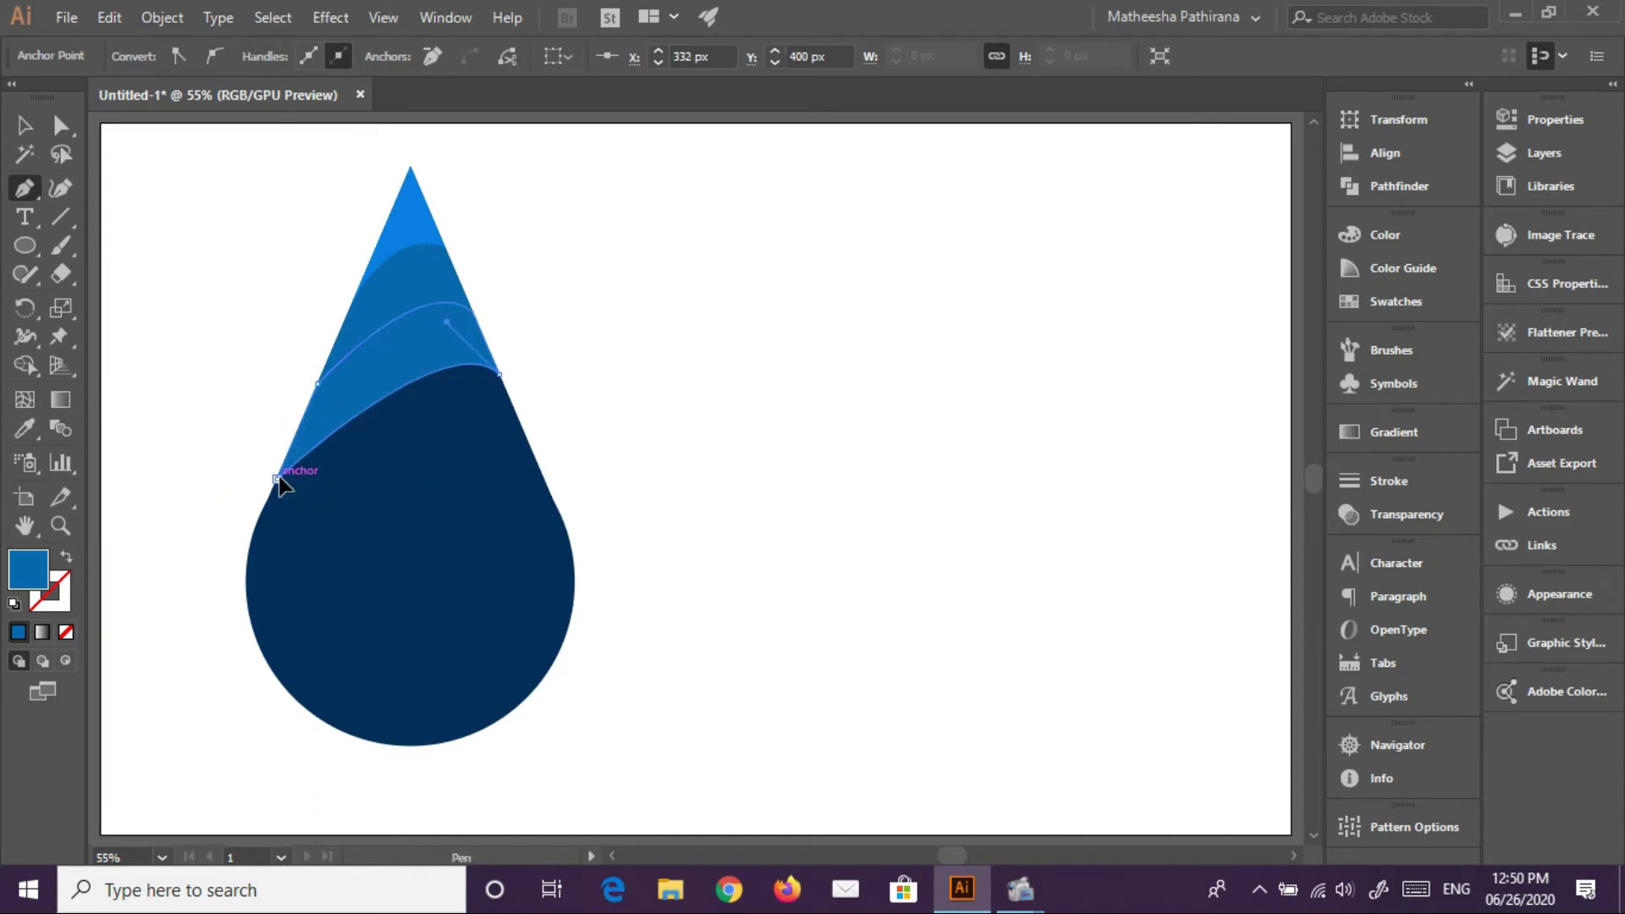
Fill the third band with a darker blue than the band above it
double_click(14, 573)
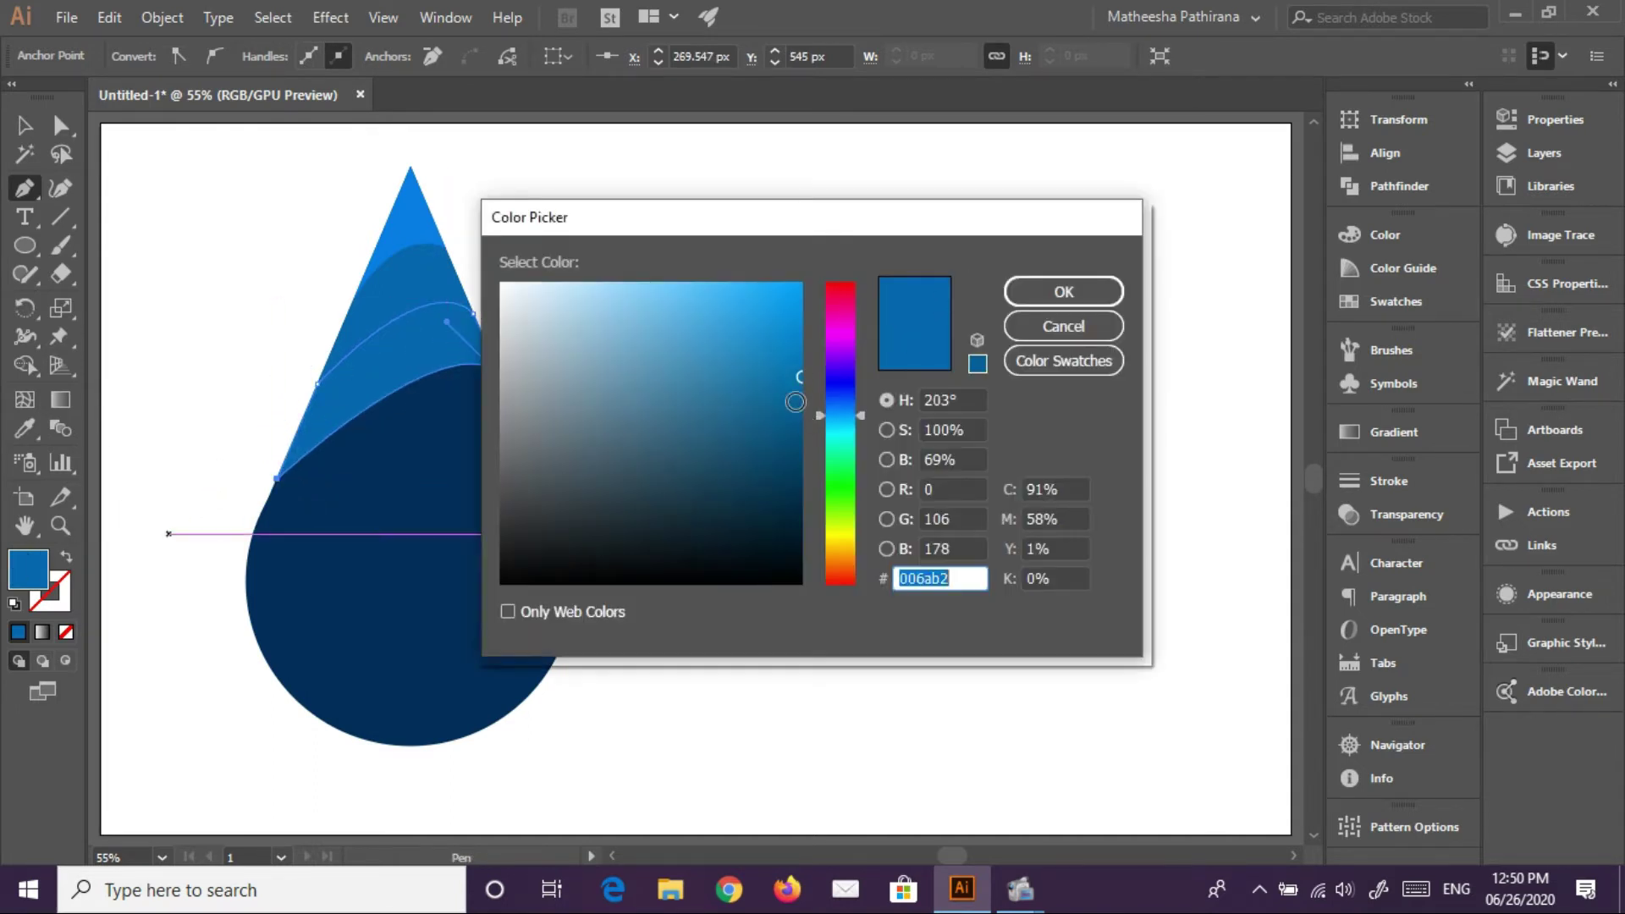
click(804, 409)
click(1016, 289)
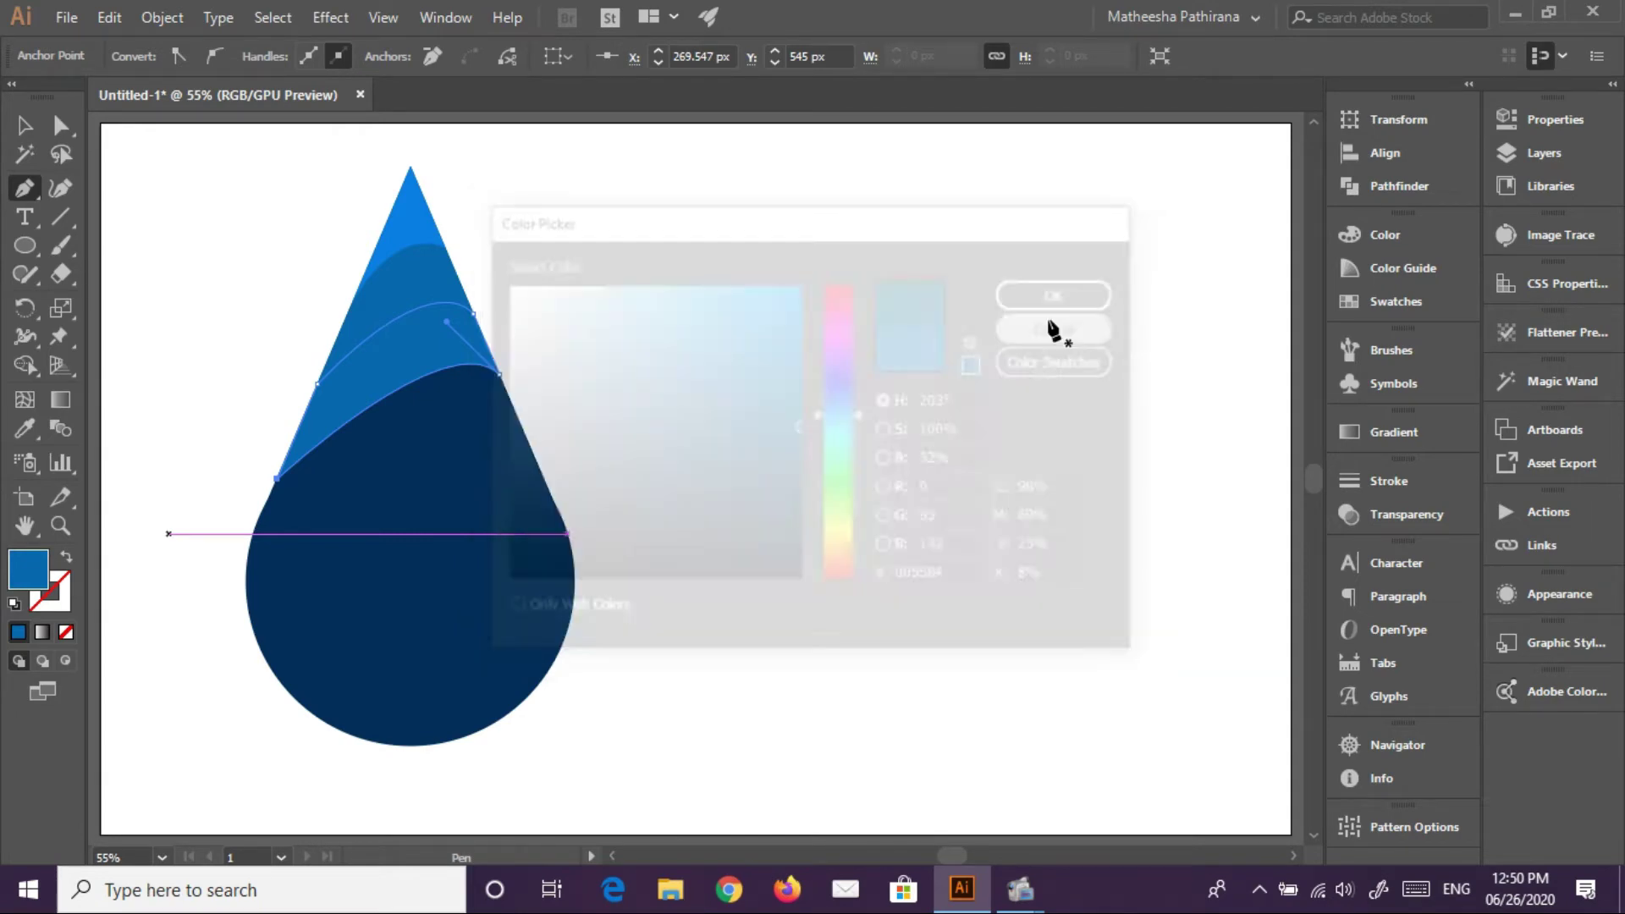
Draw a fourth curved band below the third one, closing it along the third band's lower arc and the drop's curved sides
click(245, 580)
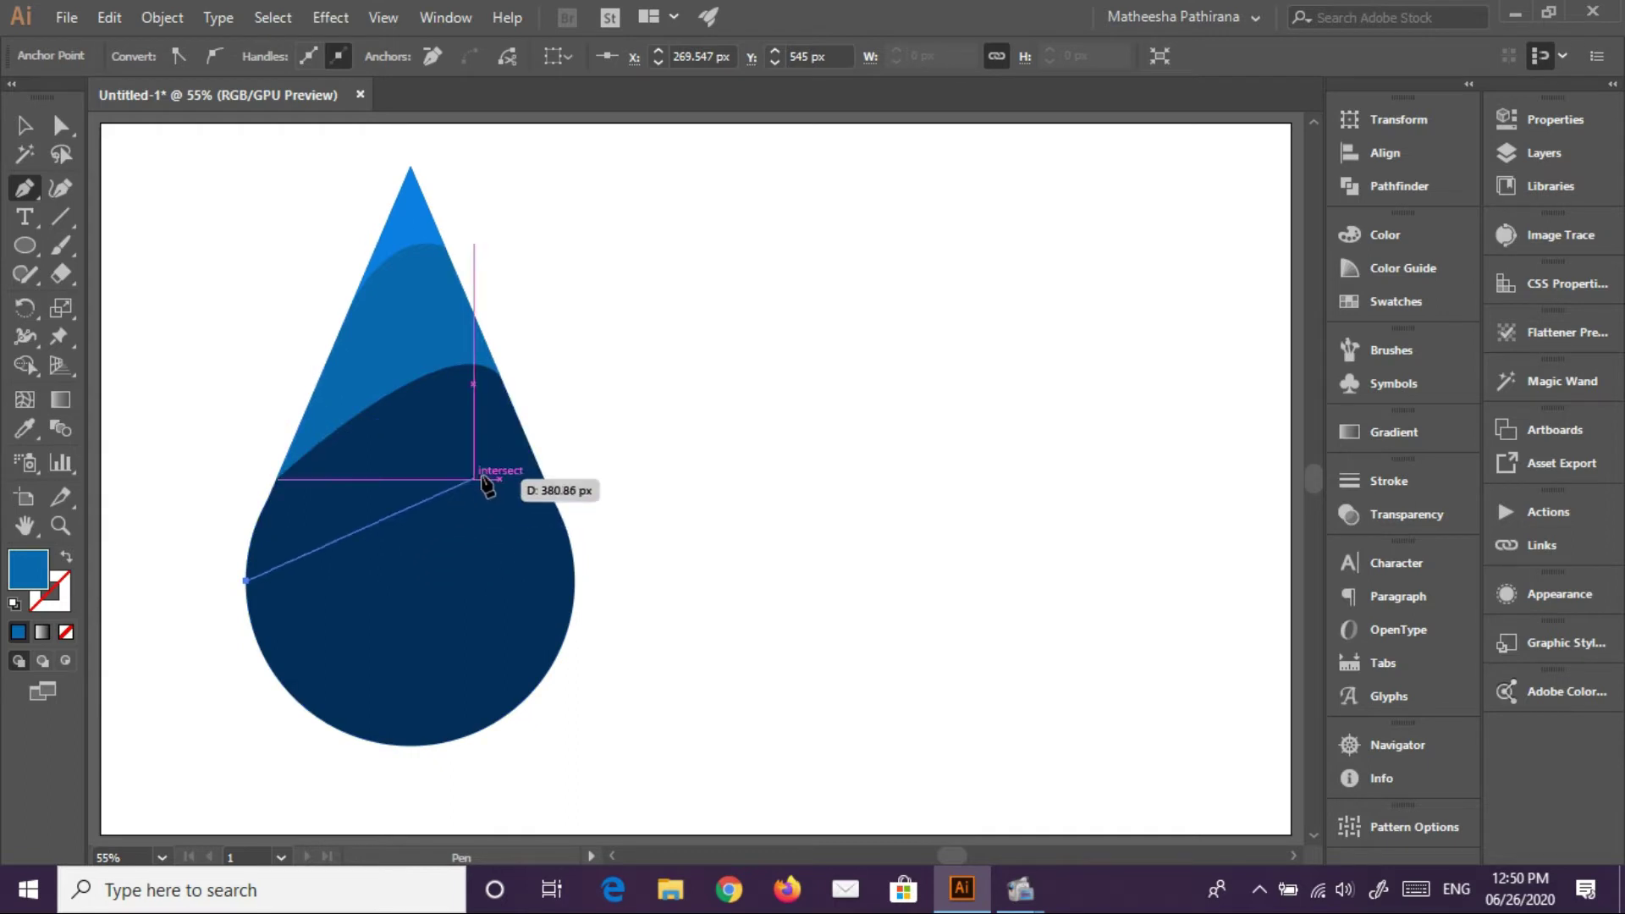
drag(537, 462, 503, 379)
drag(500, 374, 257, 497)
drag(277, 478, 248, 518)
drag(129, 625, 245, 650)
click(432, 479)
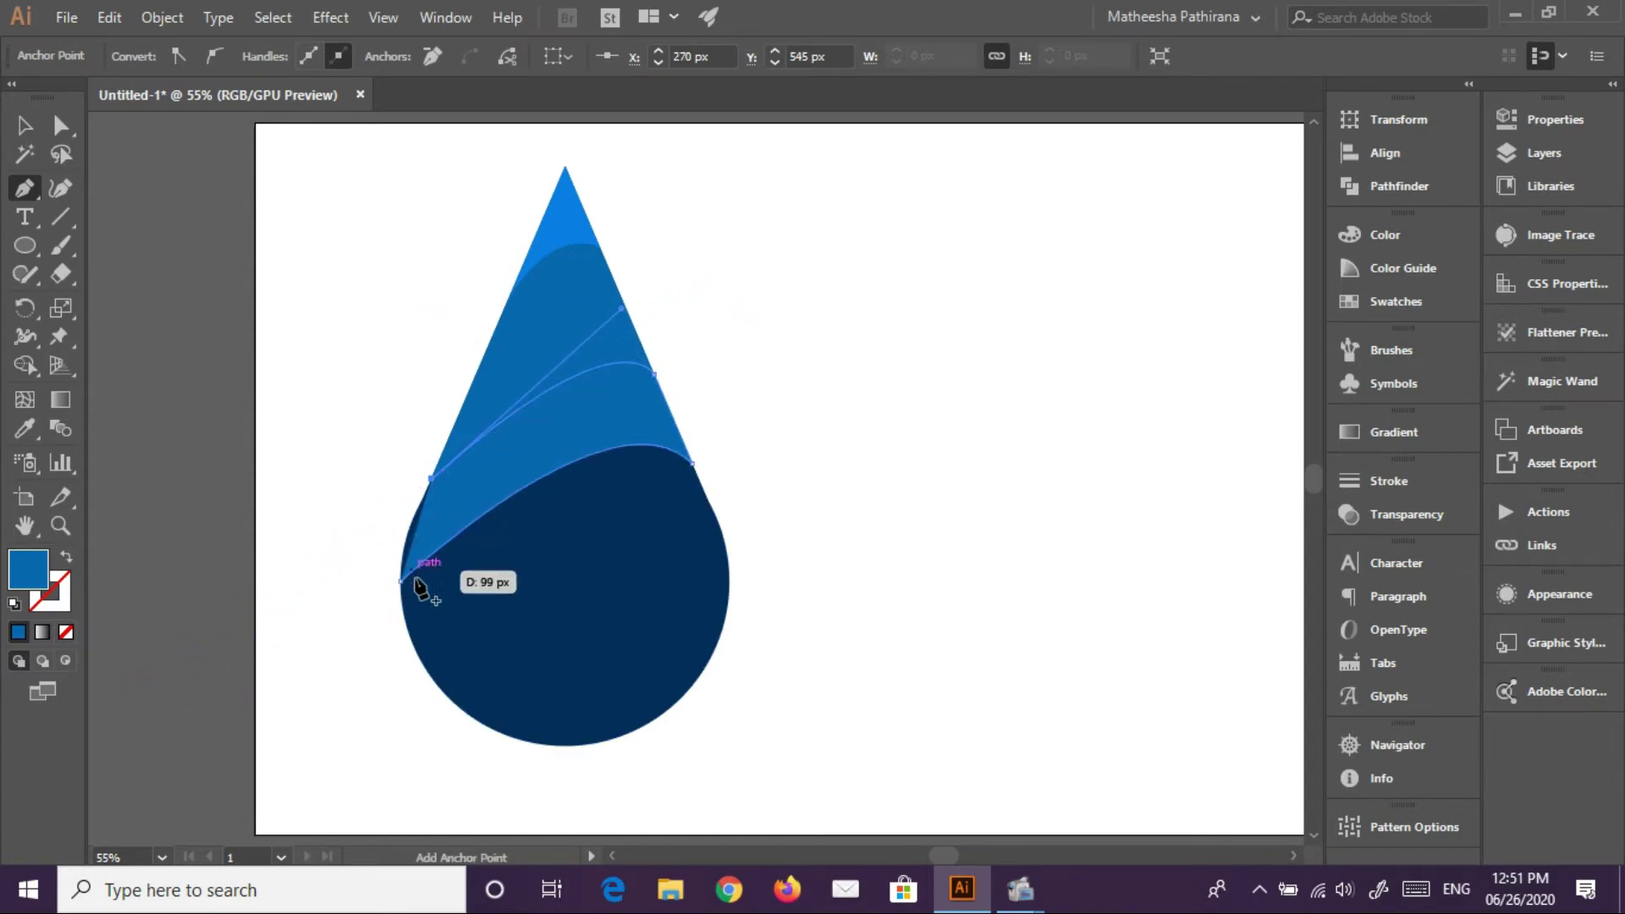
mouse_move(401, 581)
mouse_down()
mouse_move(424, 614)
mouse_move(406, 624)
mouse_up()
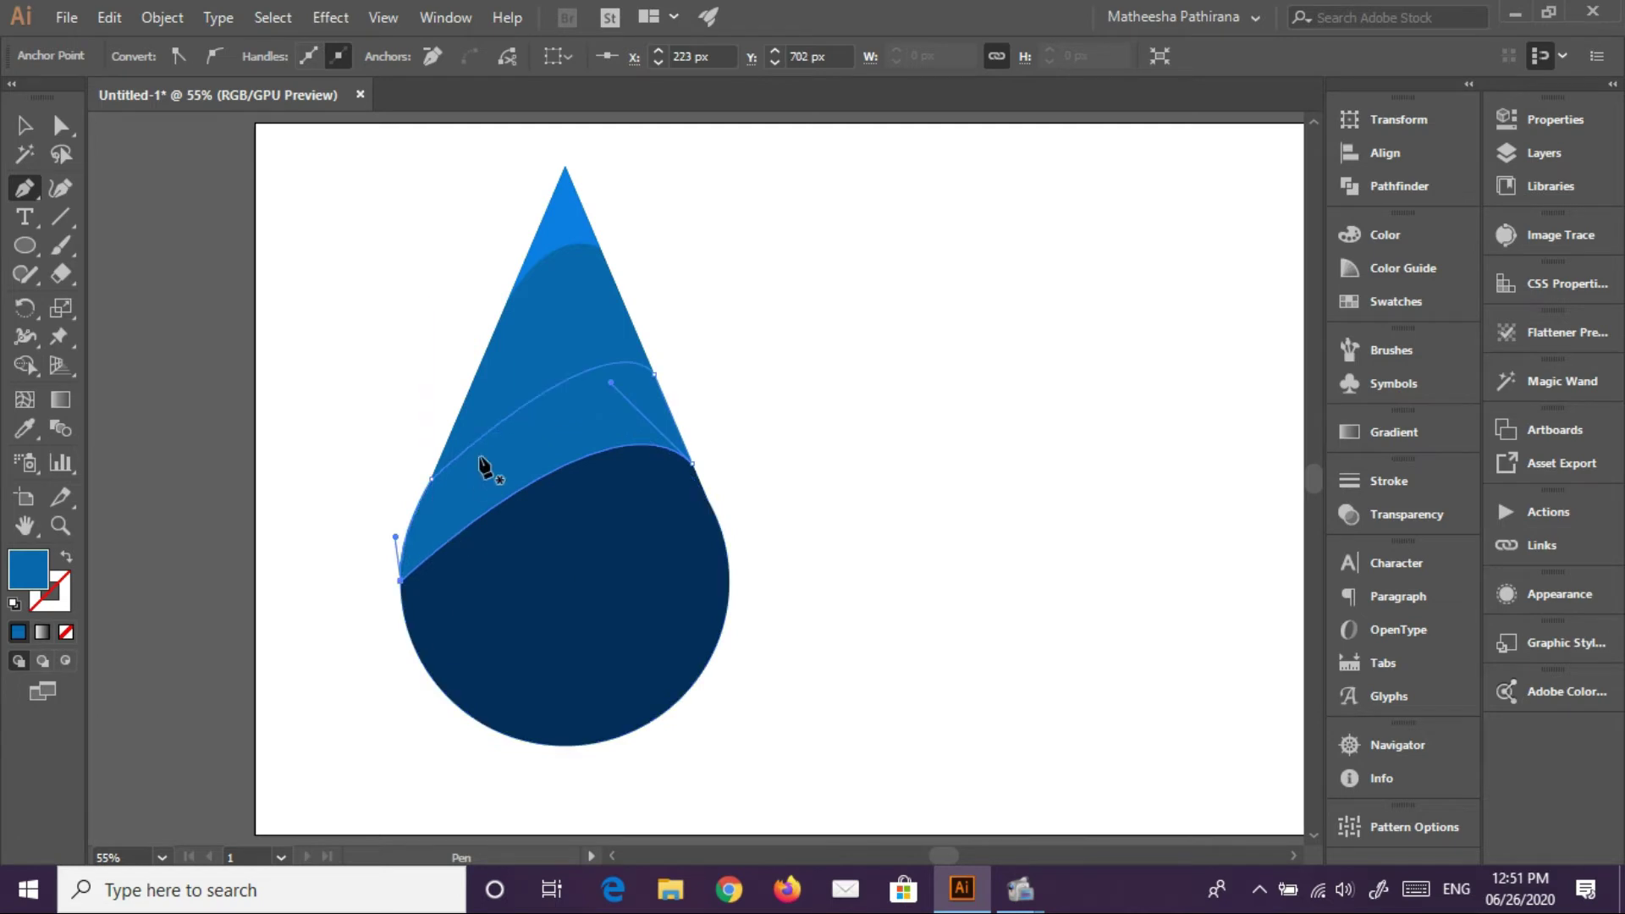
Fill the fourth band with a dark teal blue, darker than the band above it
double_click(43, 567)
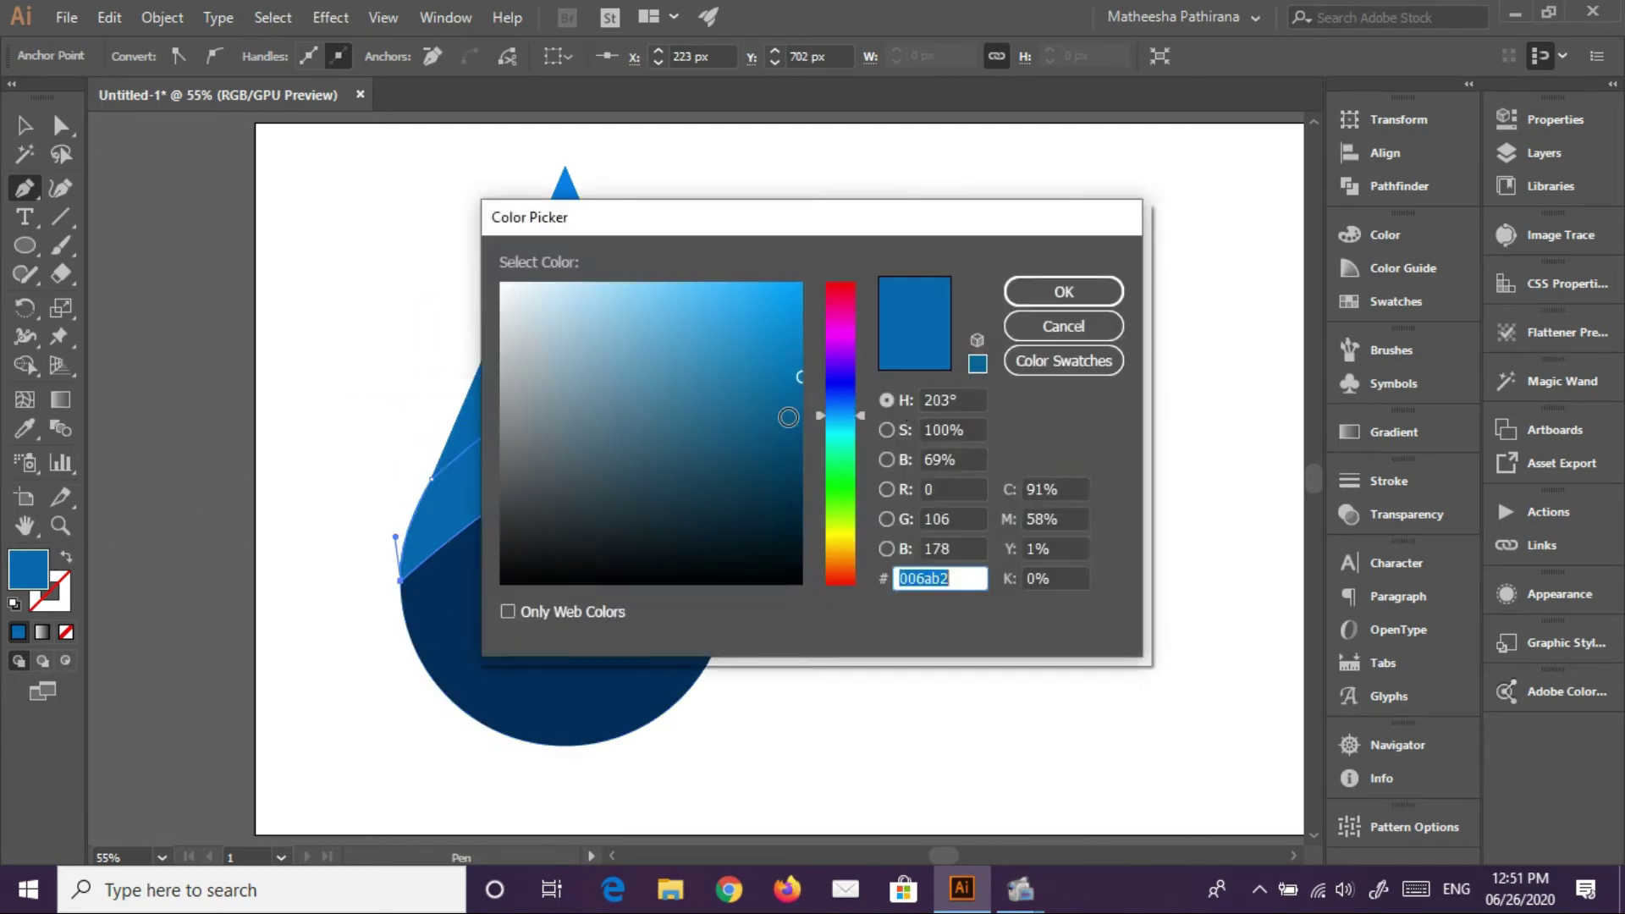
click(806, 436)
click(1059, 290)
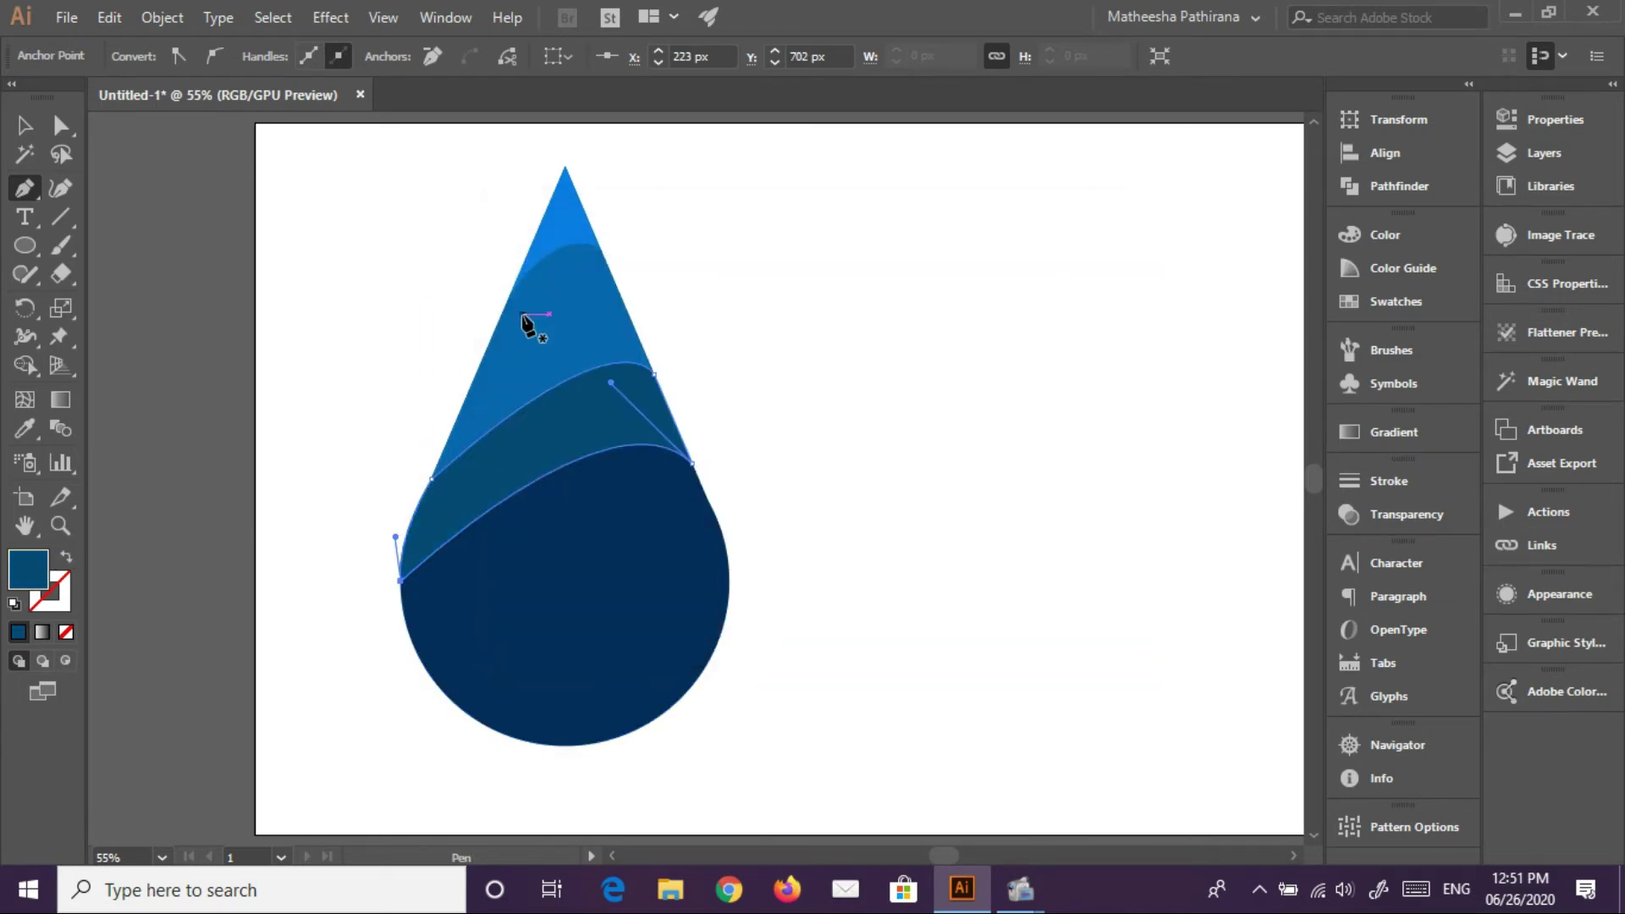
Select the third band and change its fill to the intermediate blue #005b8e
key(v)
click(536, 360)
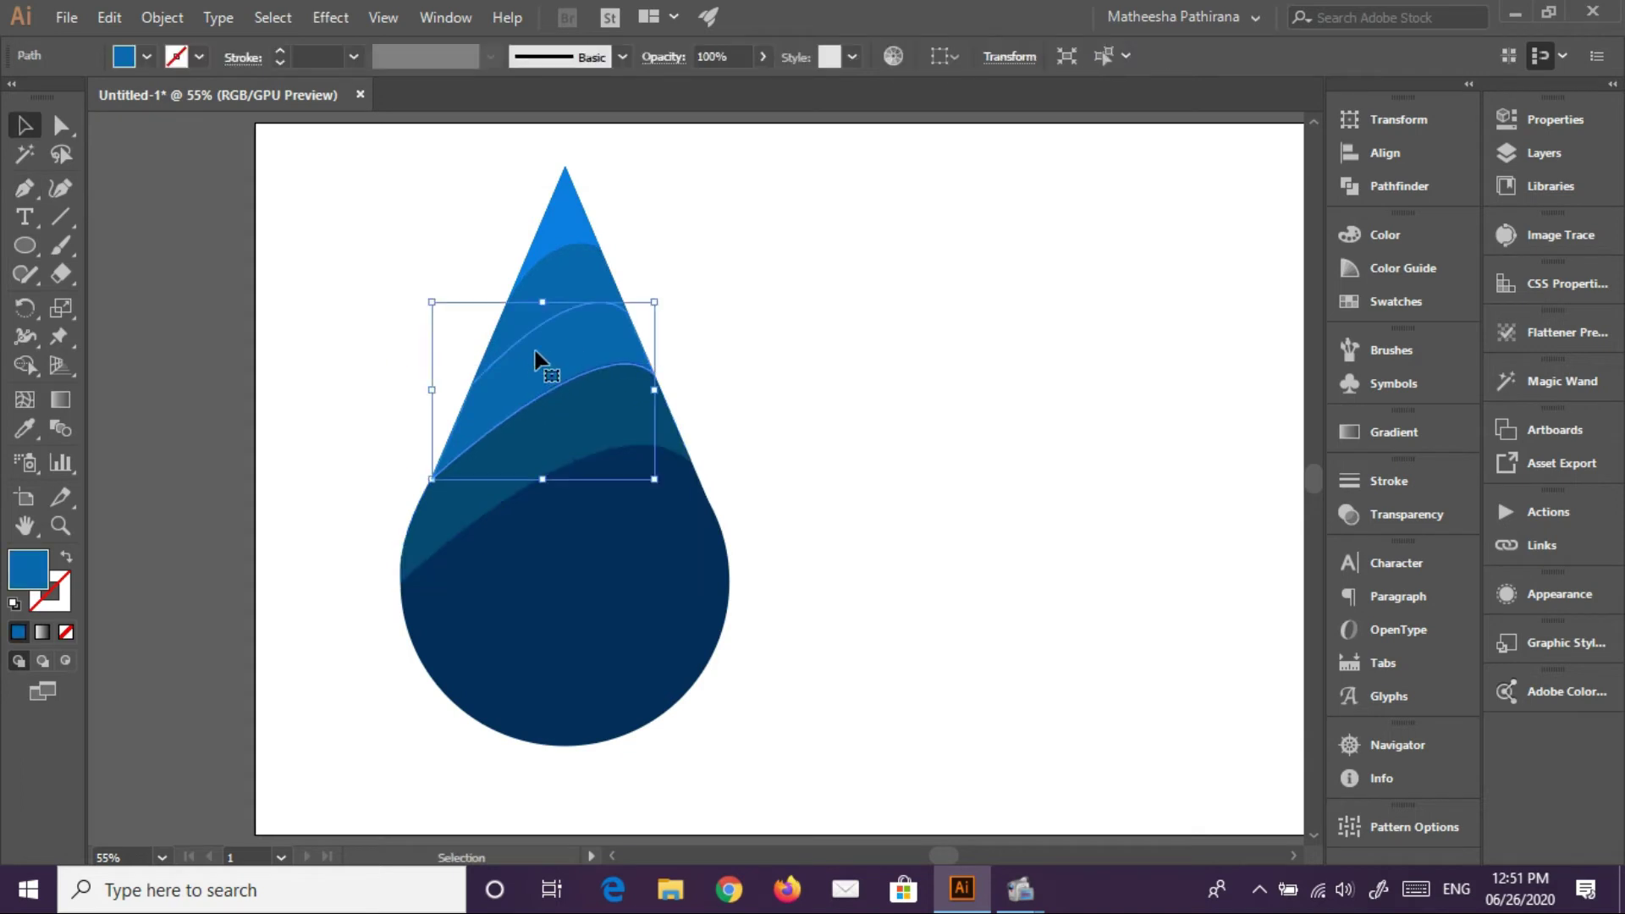
double_click(37, 573)
click(800, 415)
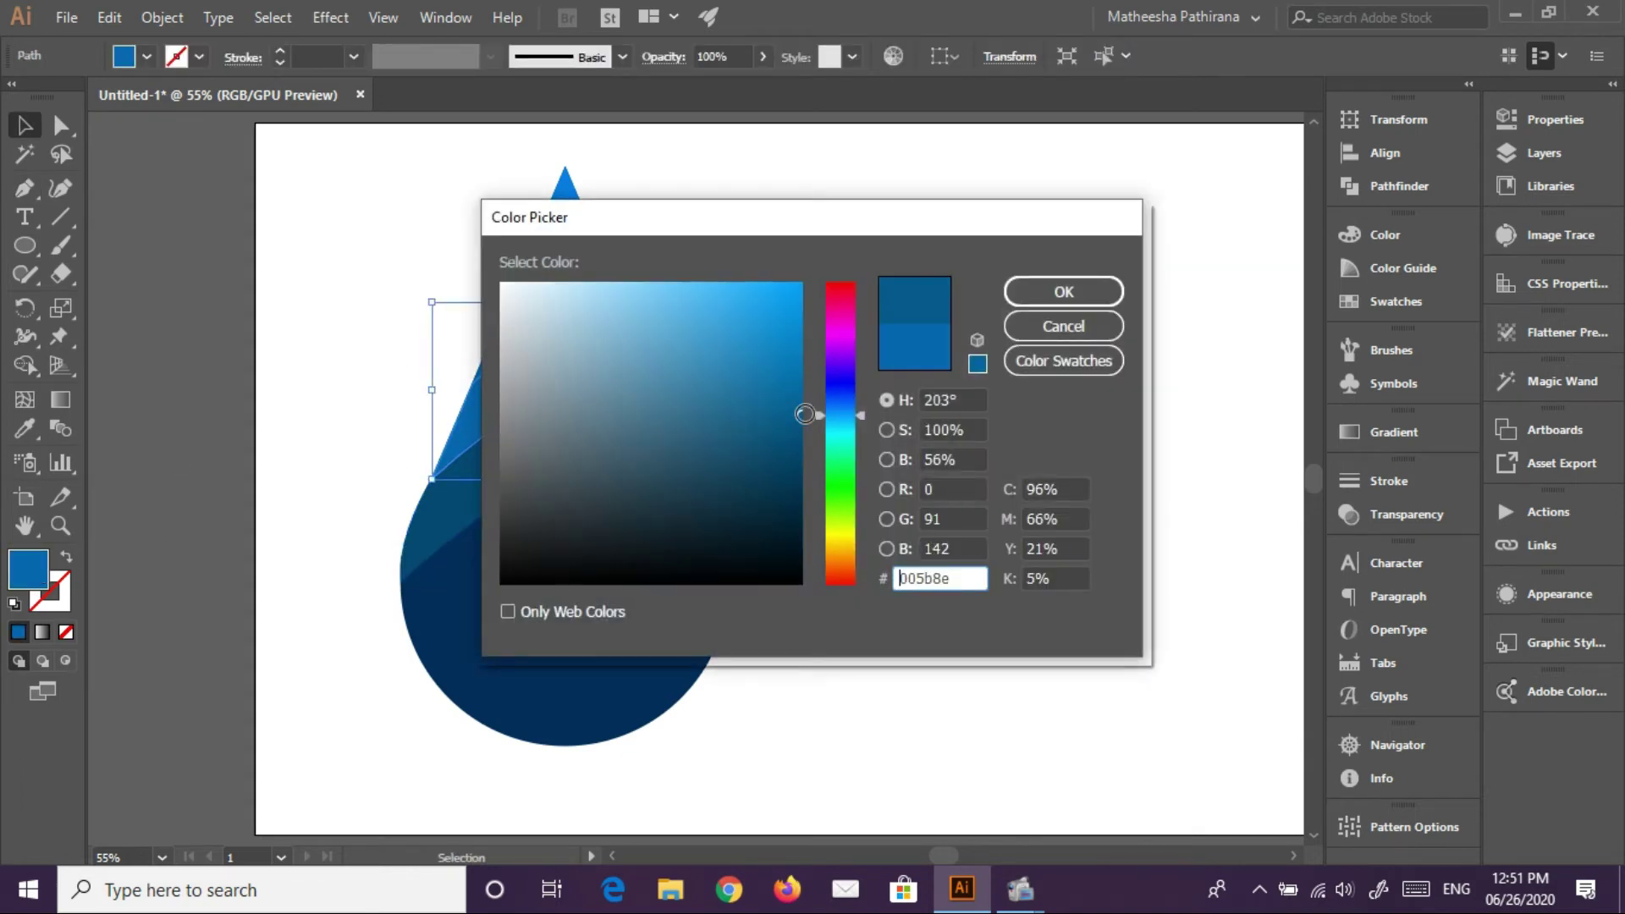
click(1063, 293)
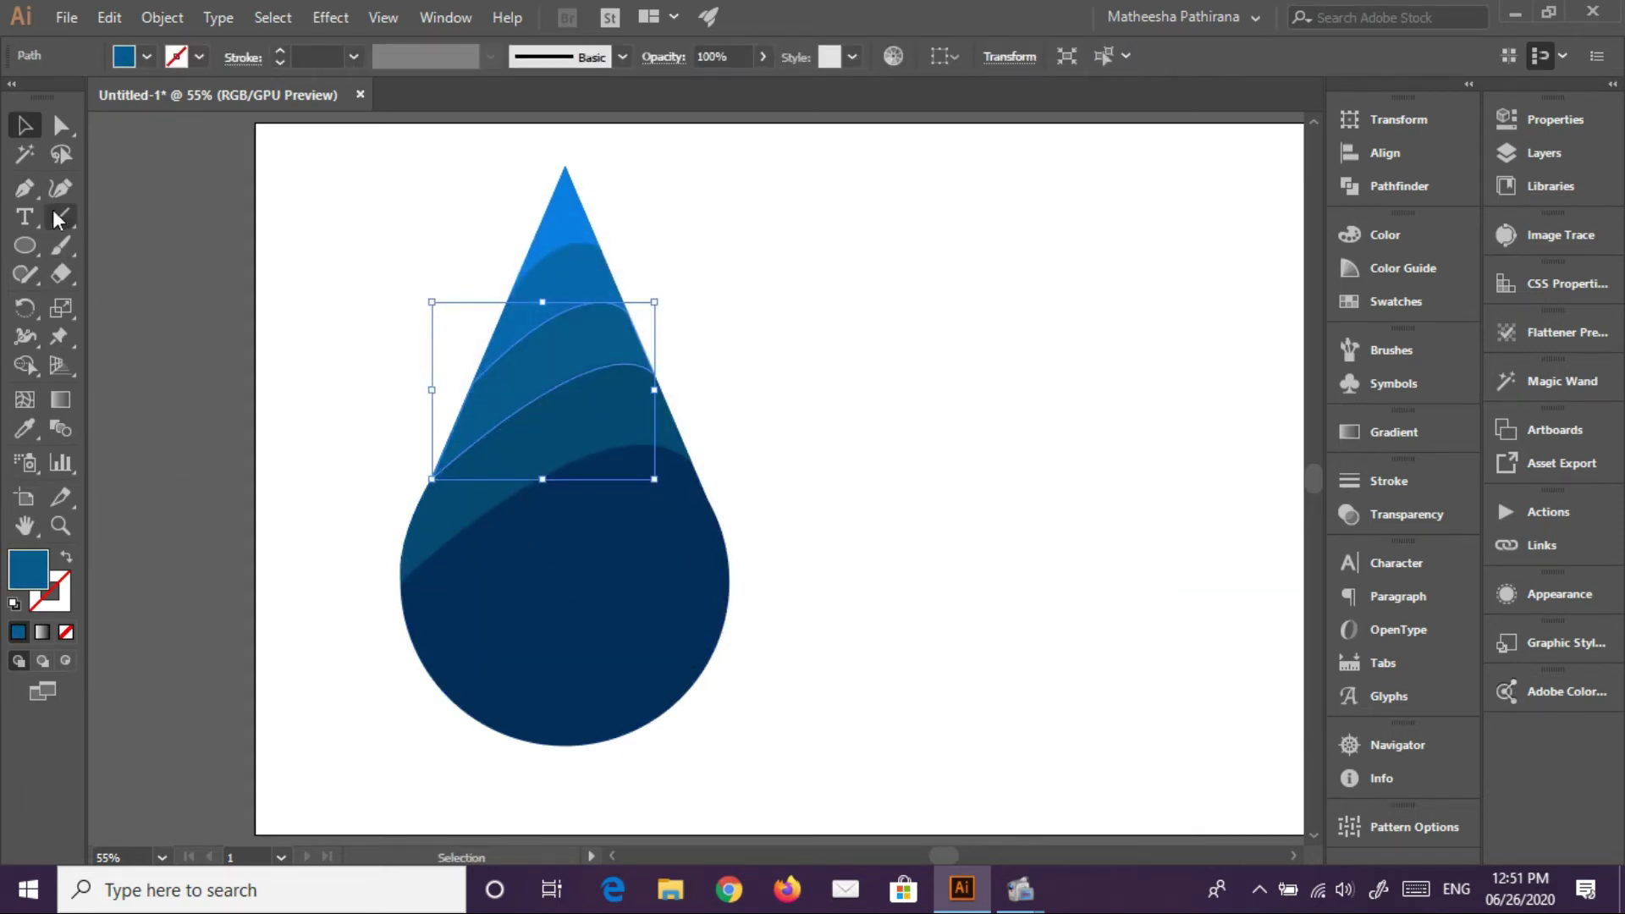
Deselect everything and draw a fifth curved band across the circle below the fourth one, closing it along the fourth band's lower arc
click(28, 192)
ctrl+click(443, 737)
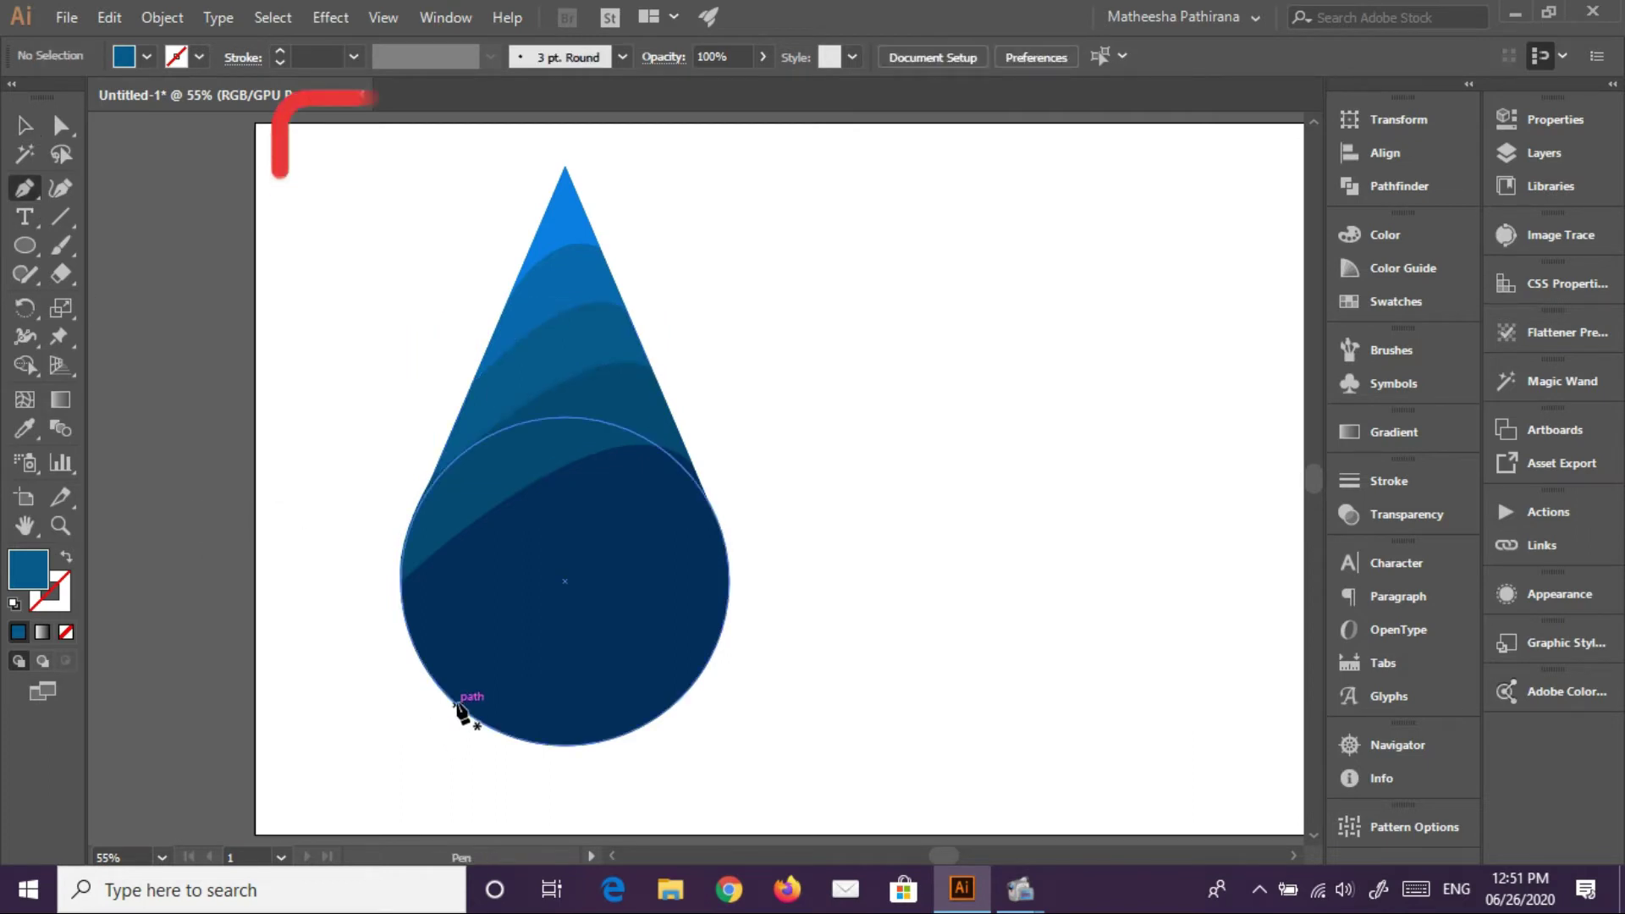
click(445, 694)
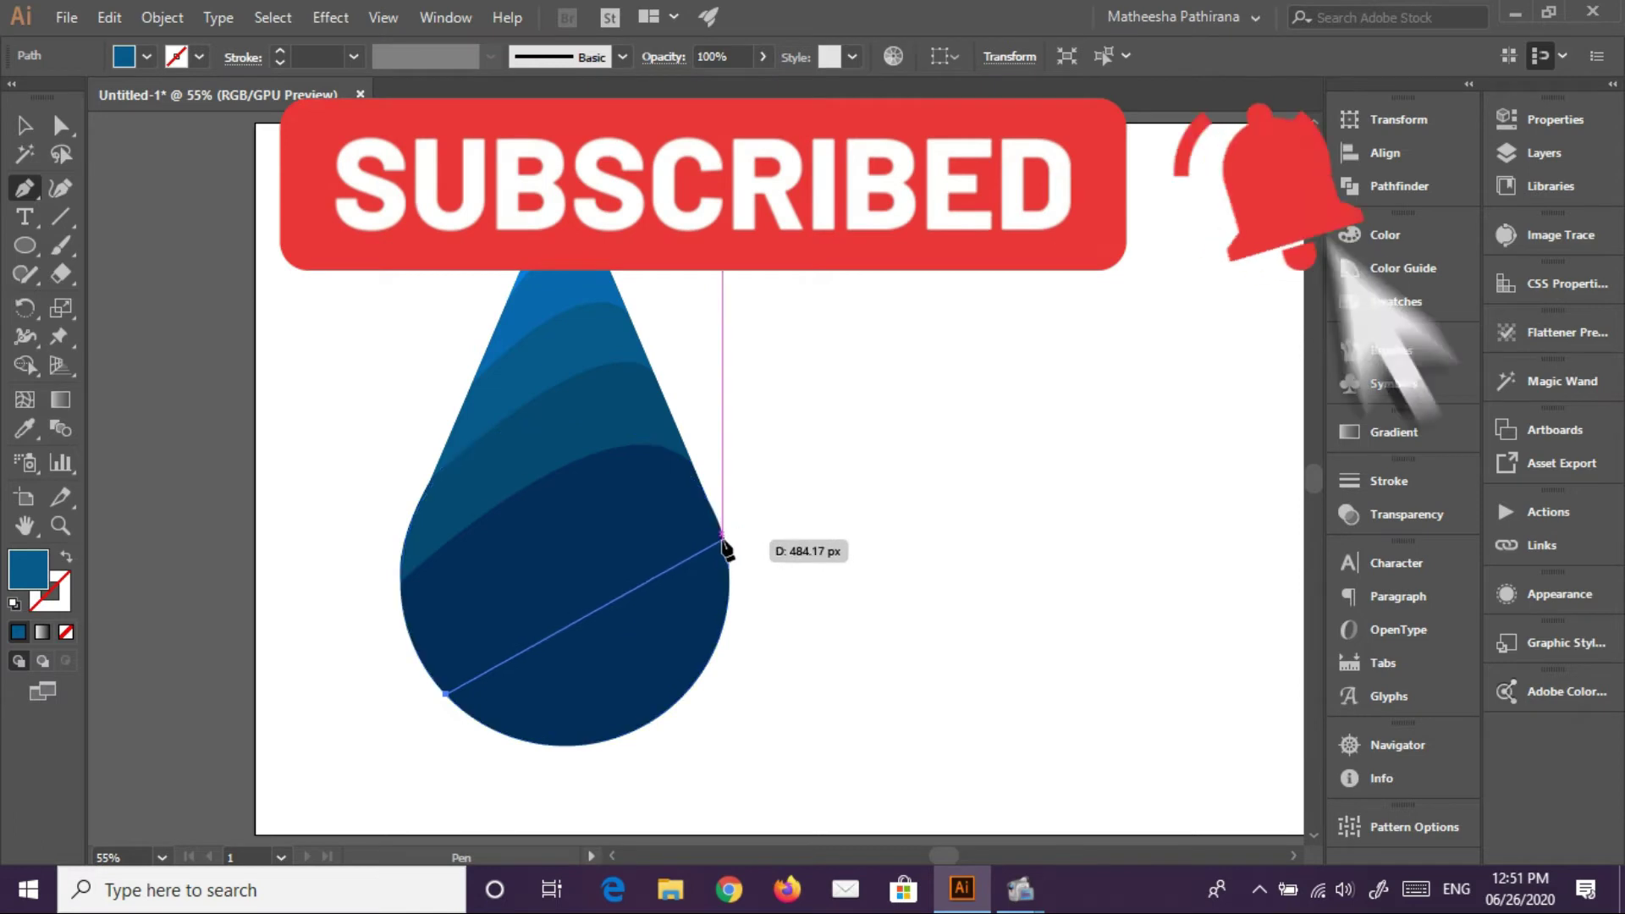
drag(722, 539, 895, 584)
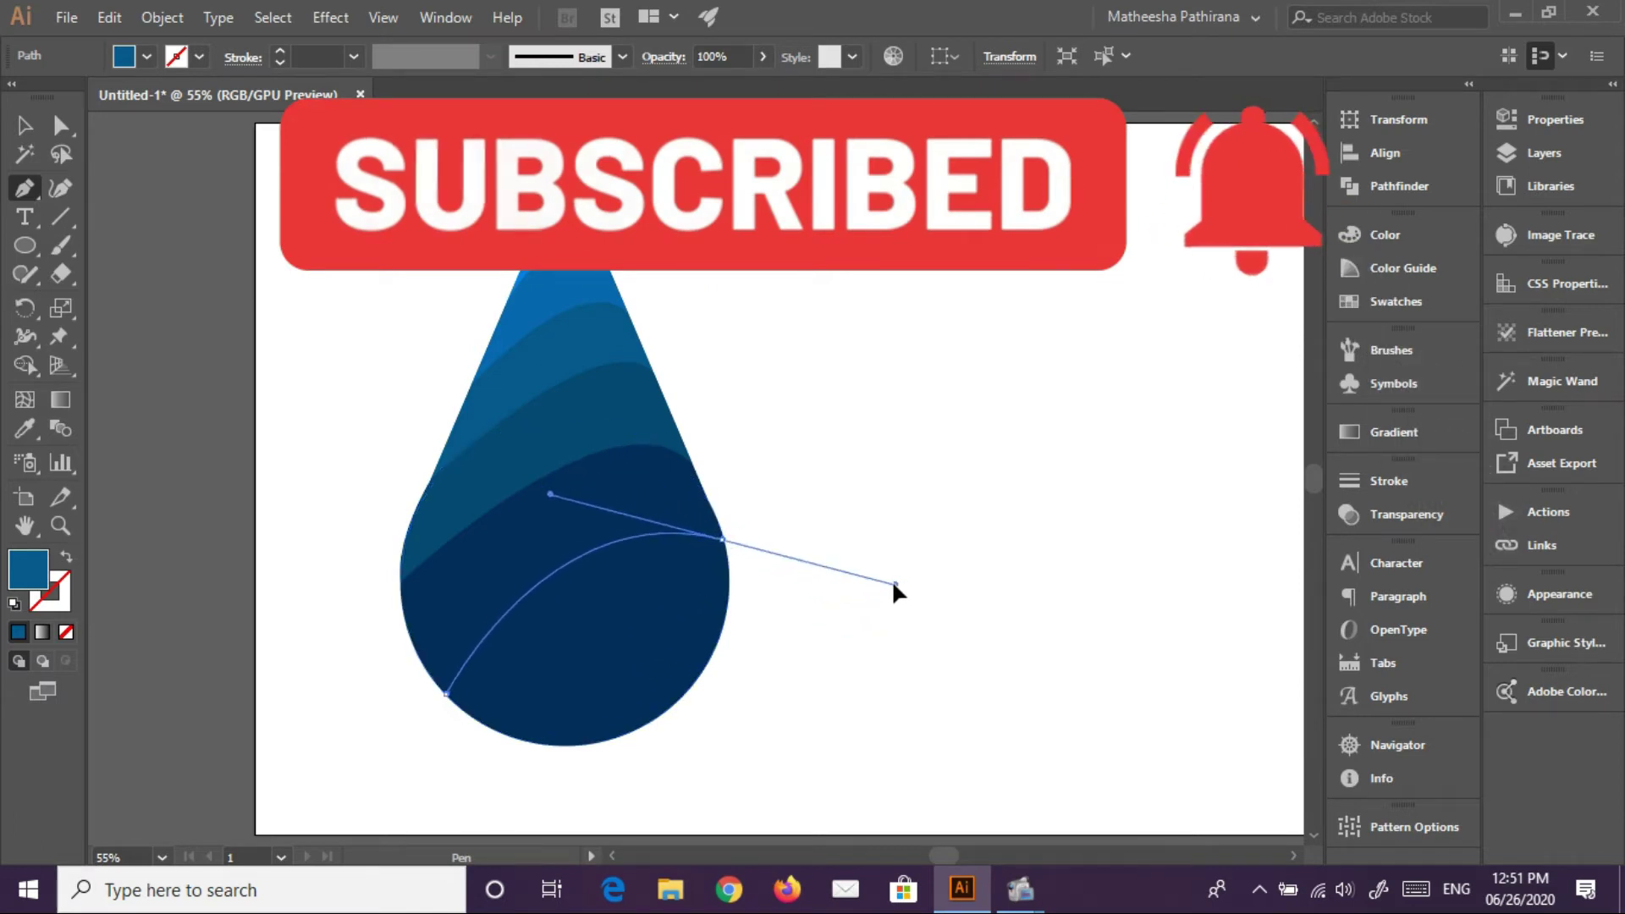
click(720, 537)
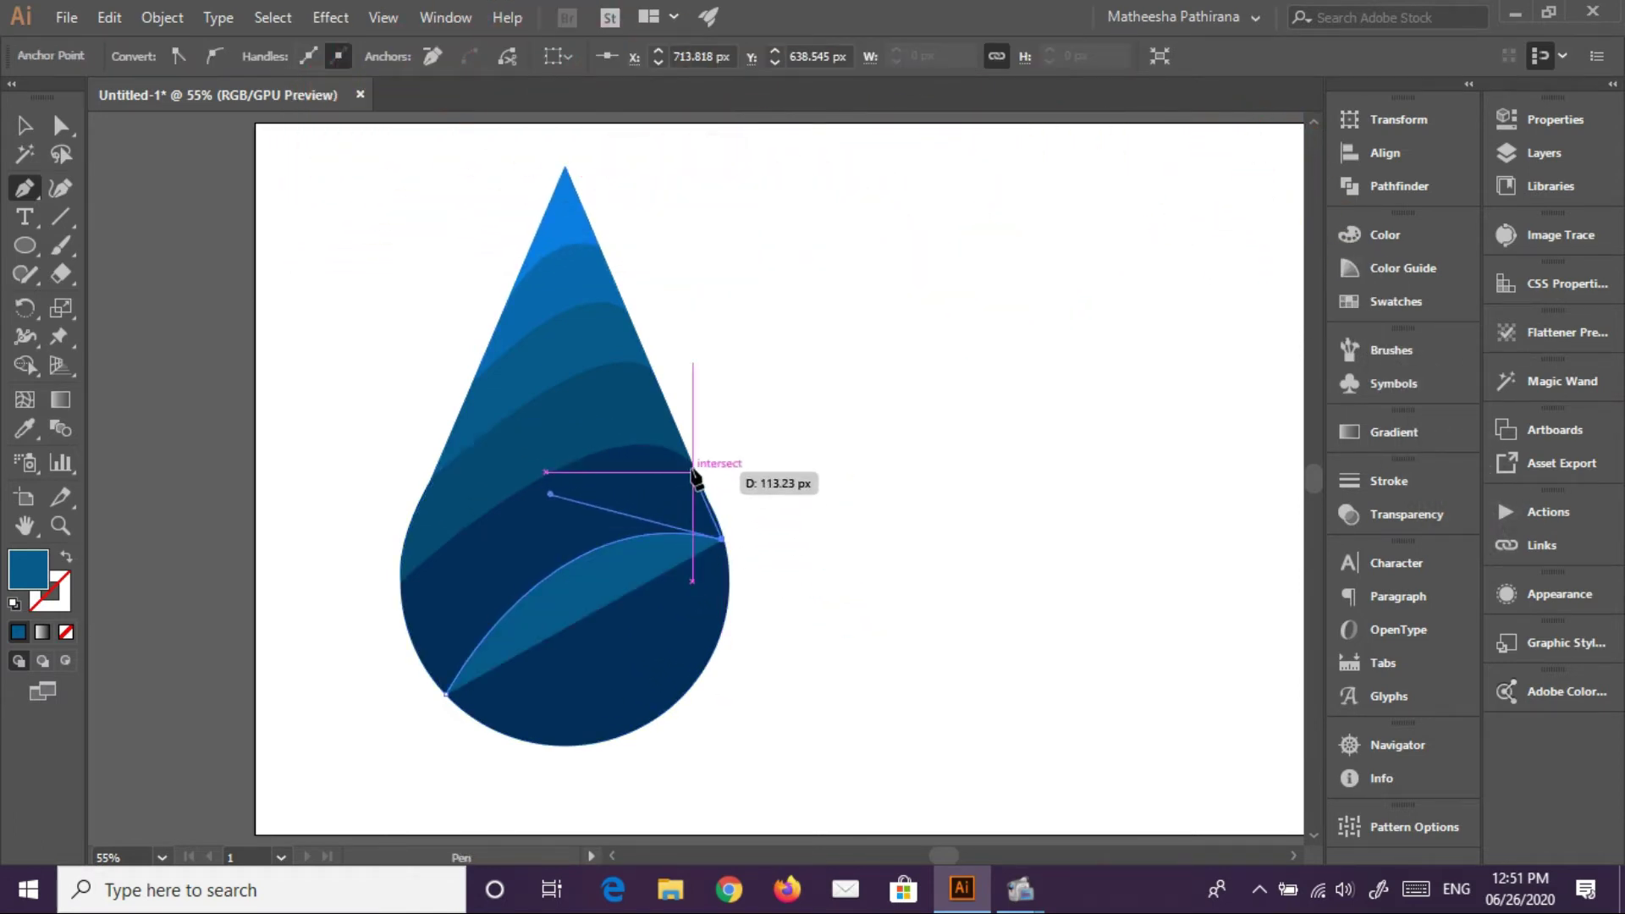
click(692, 464)
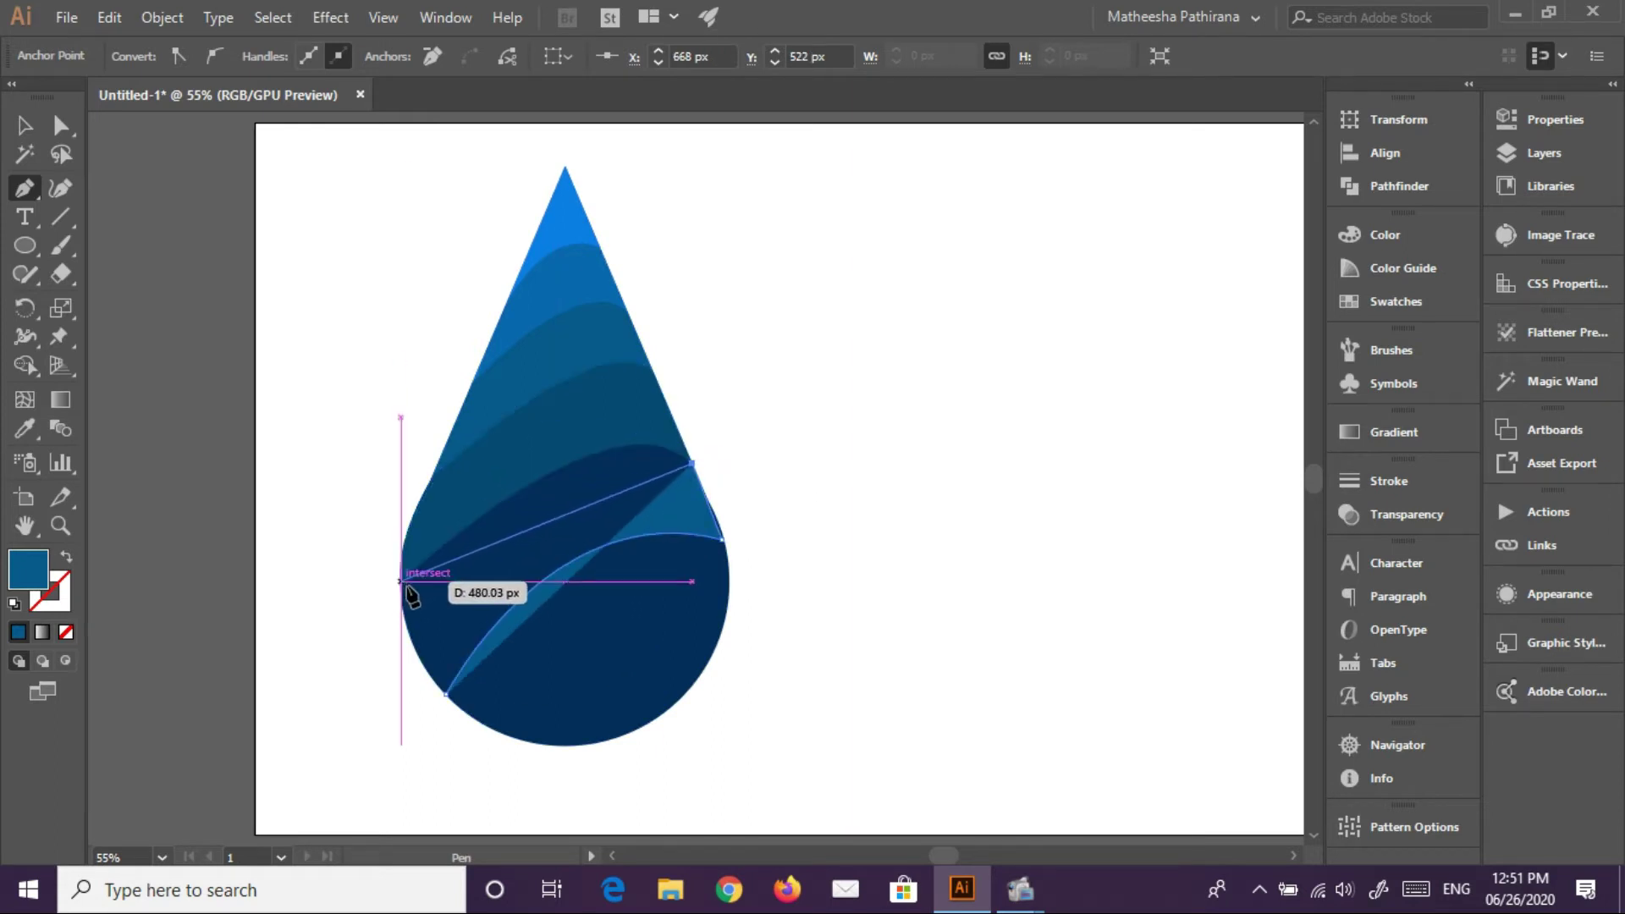
drag(401, 582, 174, 790)
drag(401, 583, 494, 753)
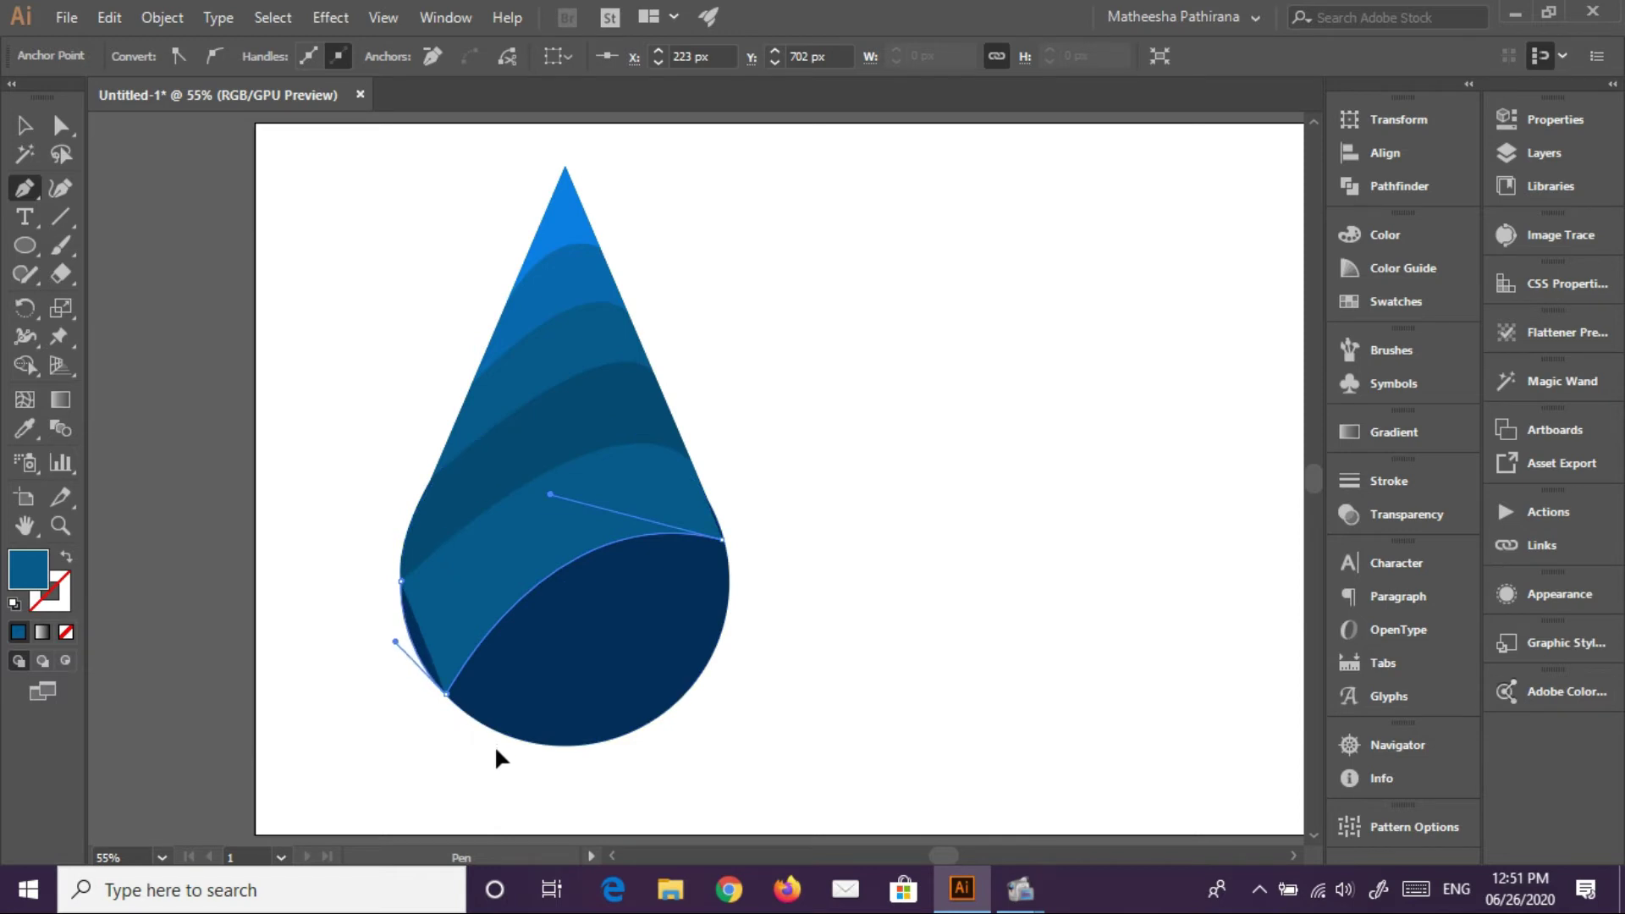
Rework the fifth band's lower-left corner and close the shape with a curved side that follows the circle's edge
click(446, 694)
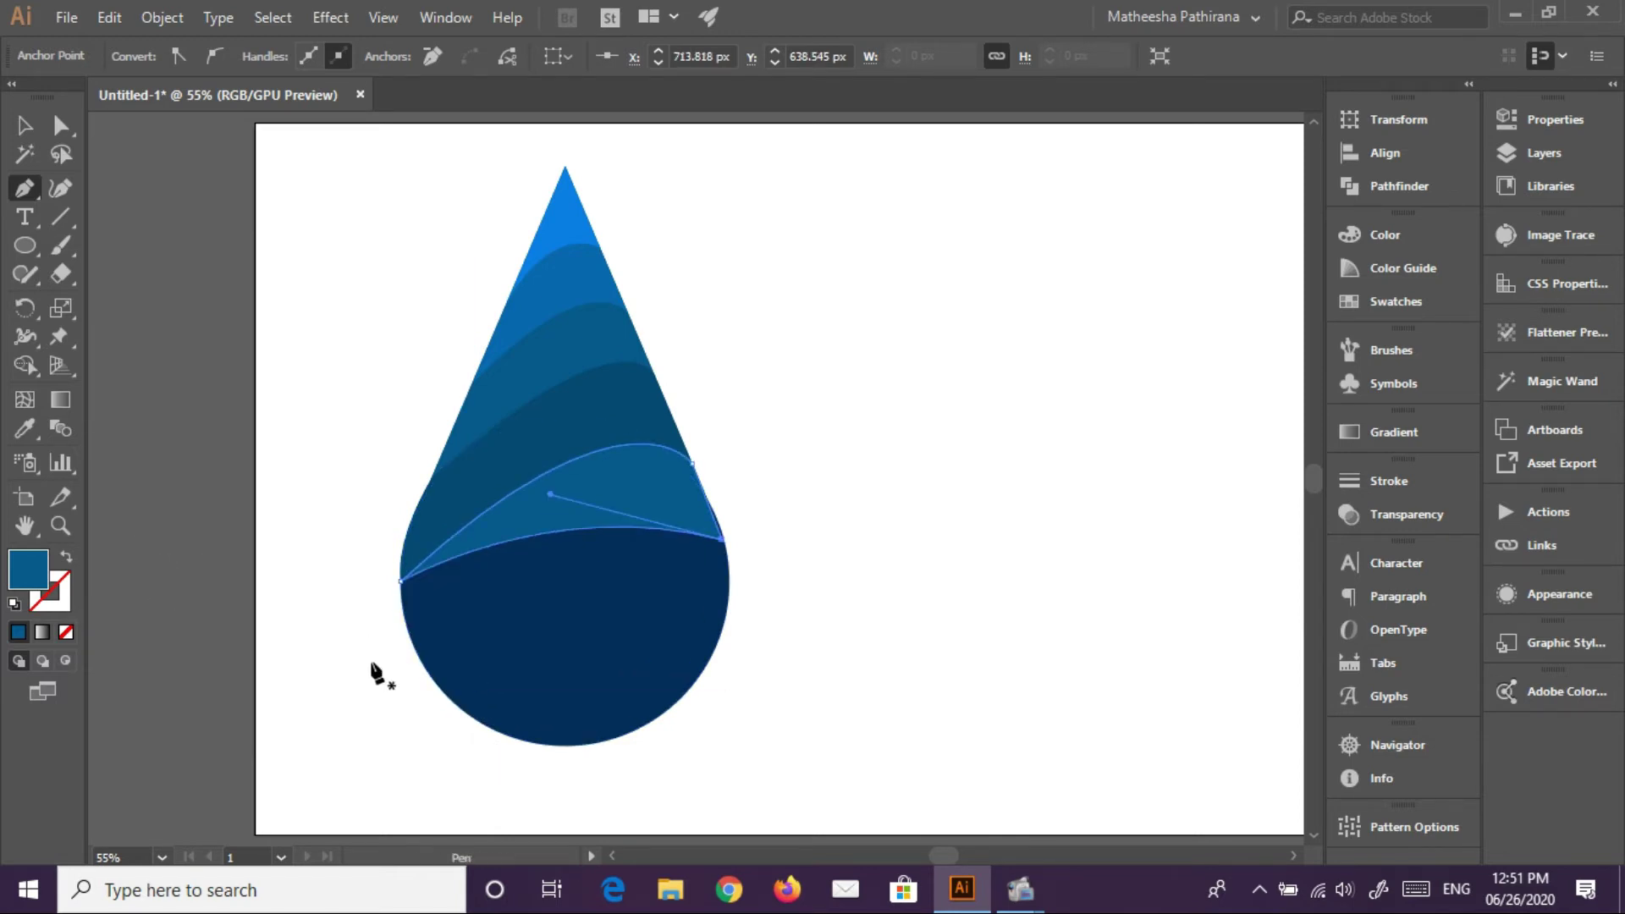
key(ctrl+z)
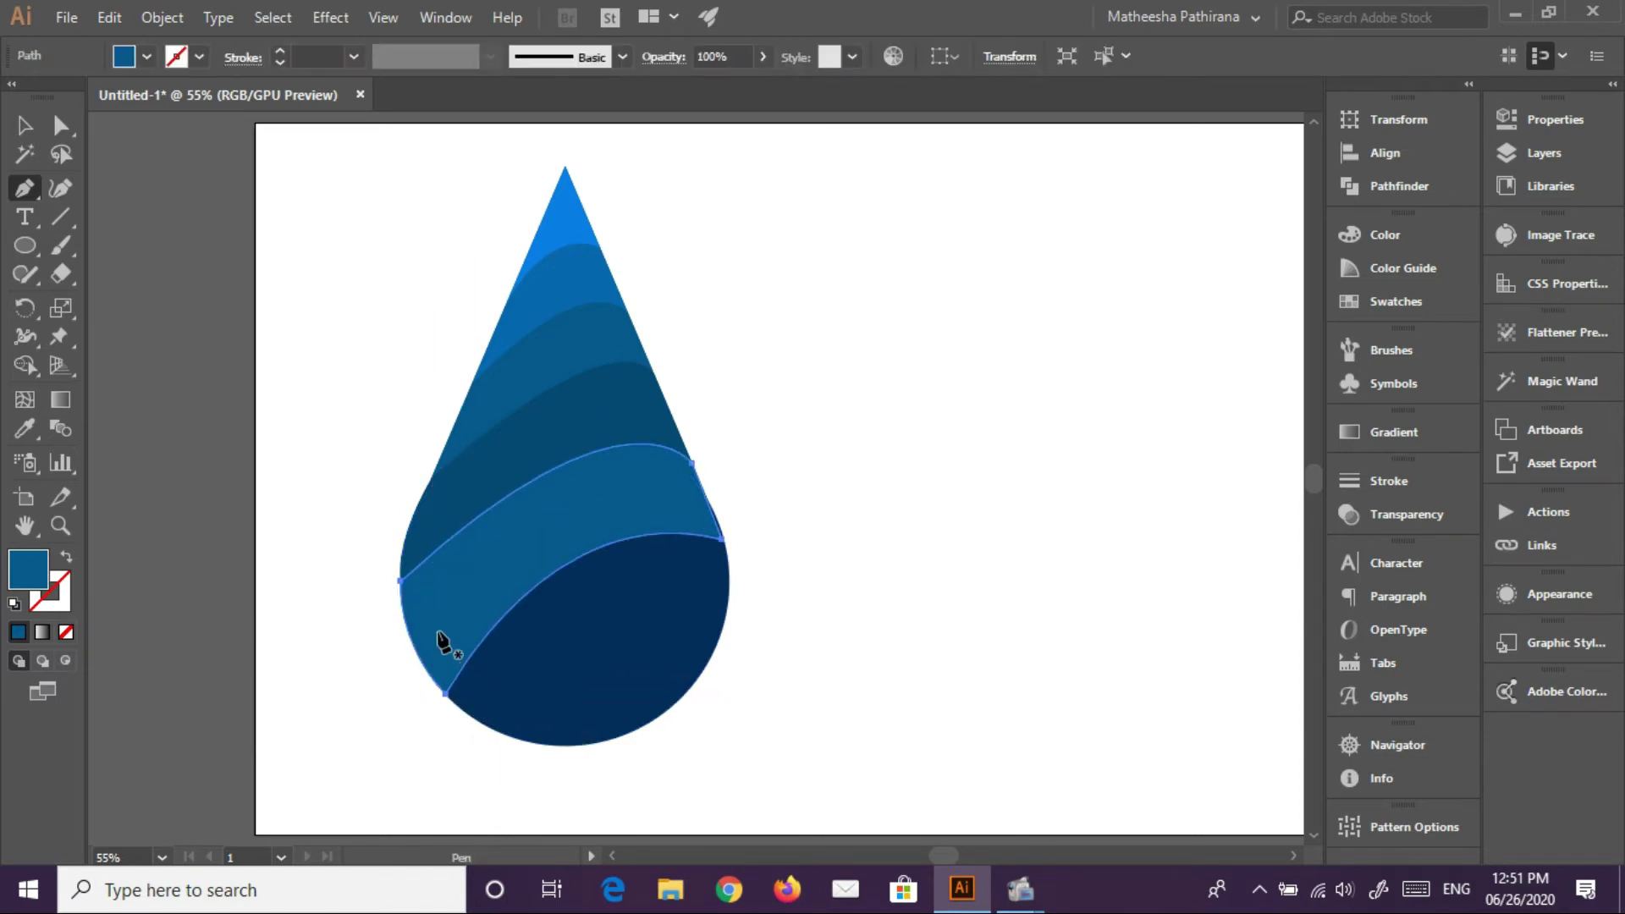
ctrl+click(444, 696)
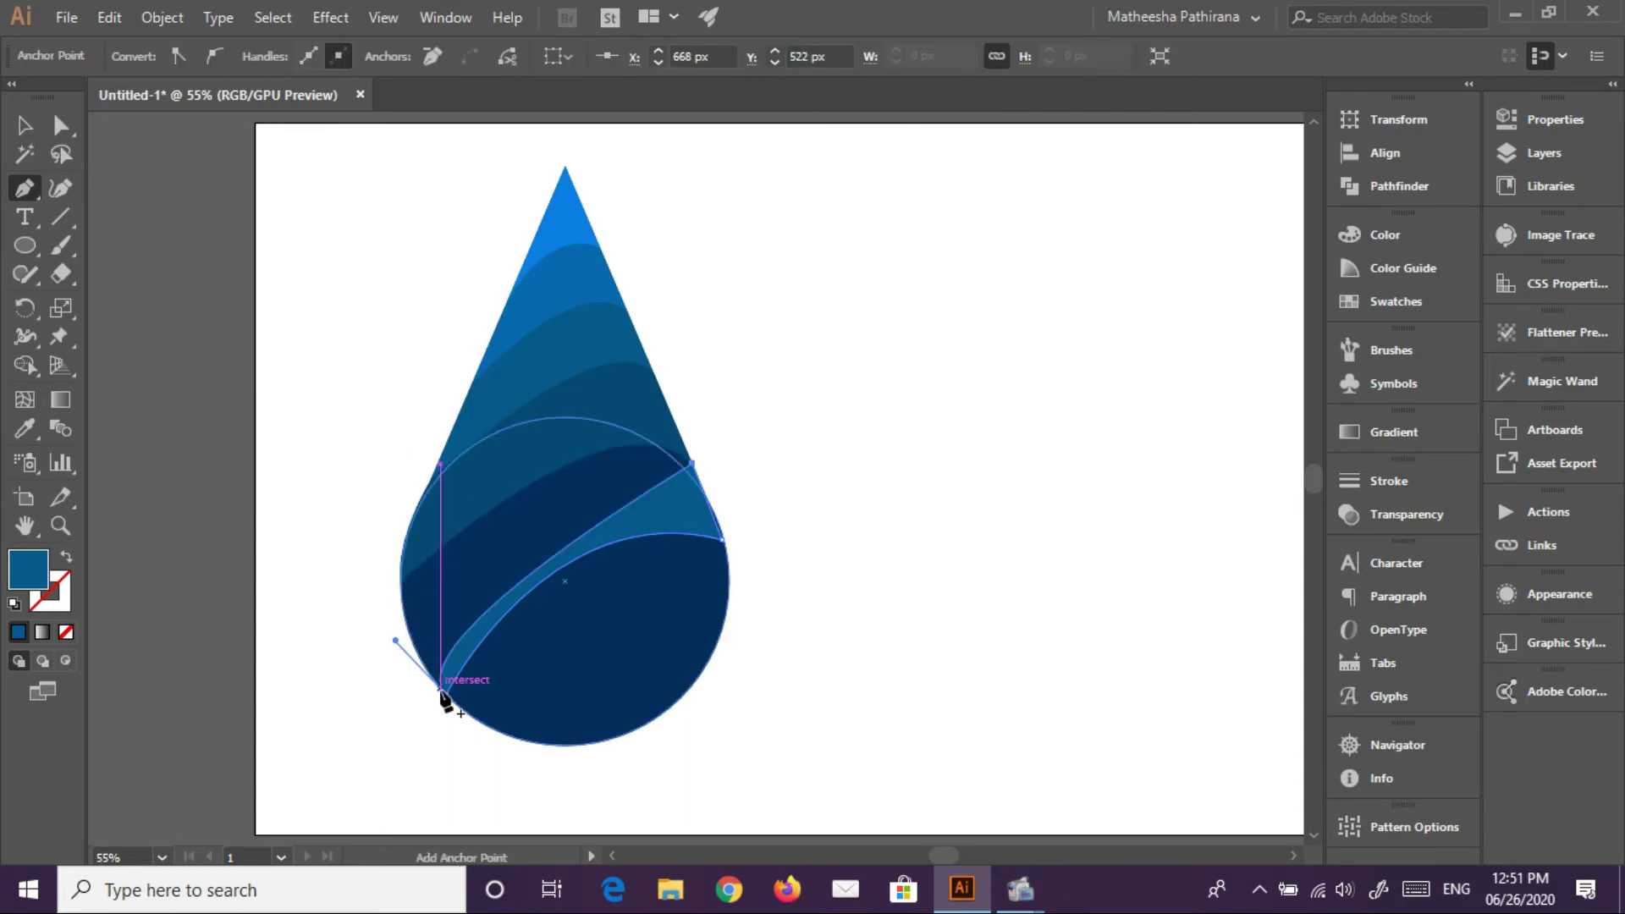
ctrl+click(436, 634)
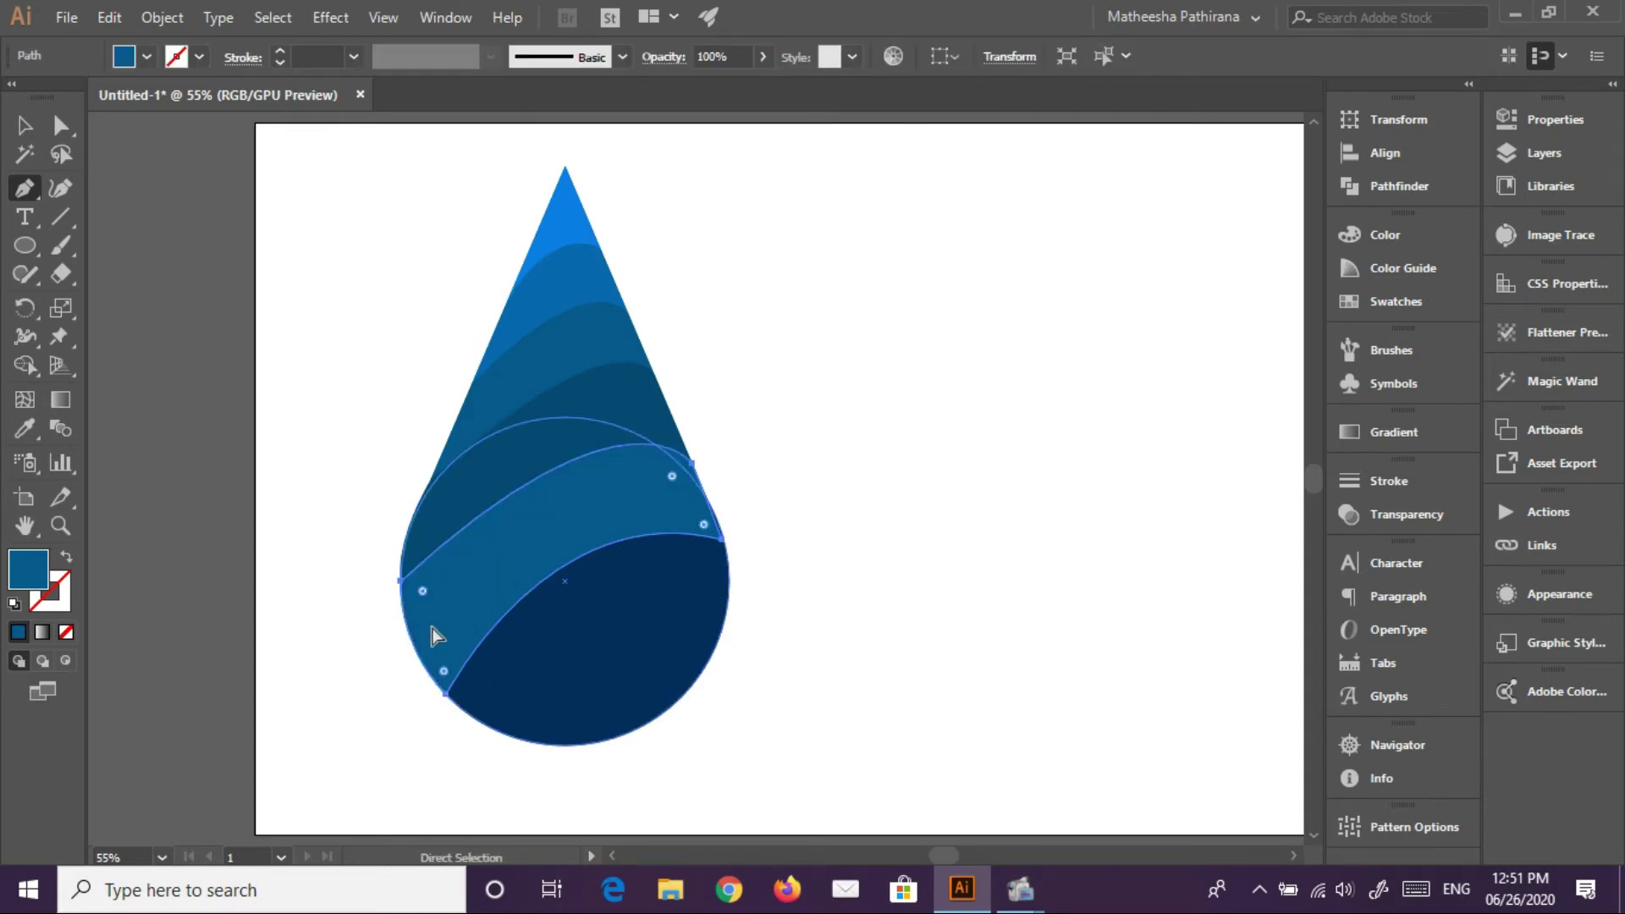
click(400, 581)
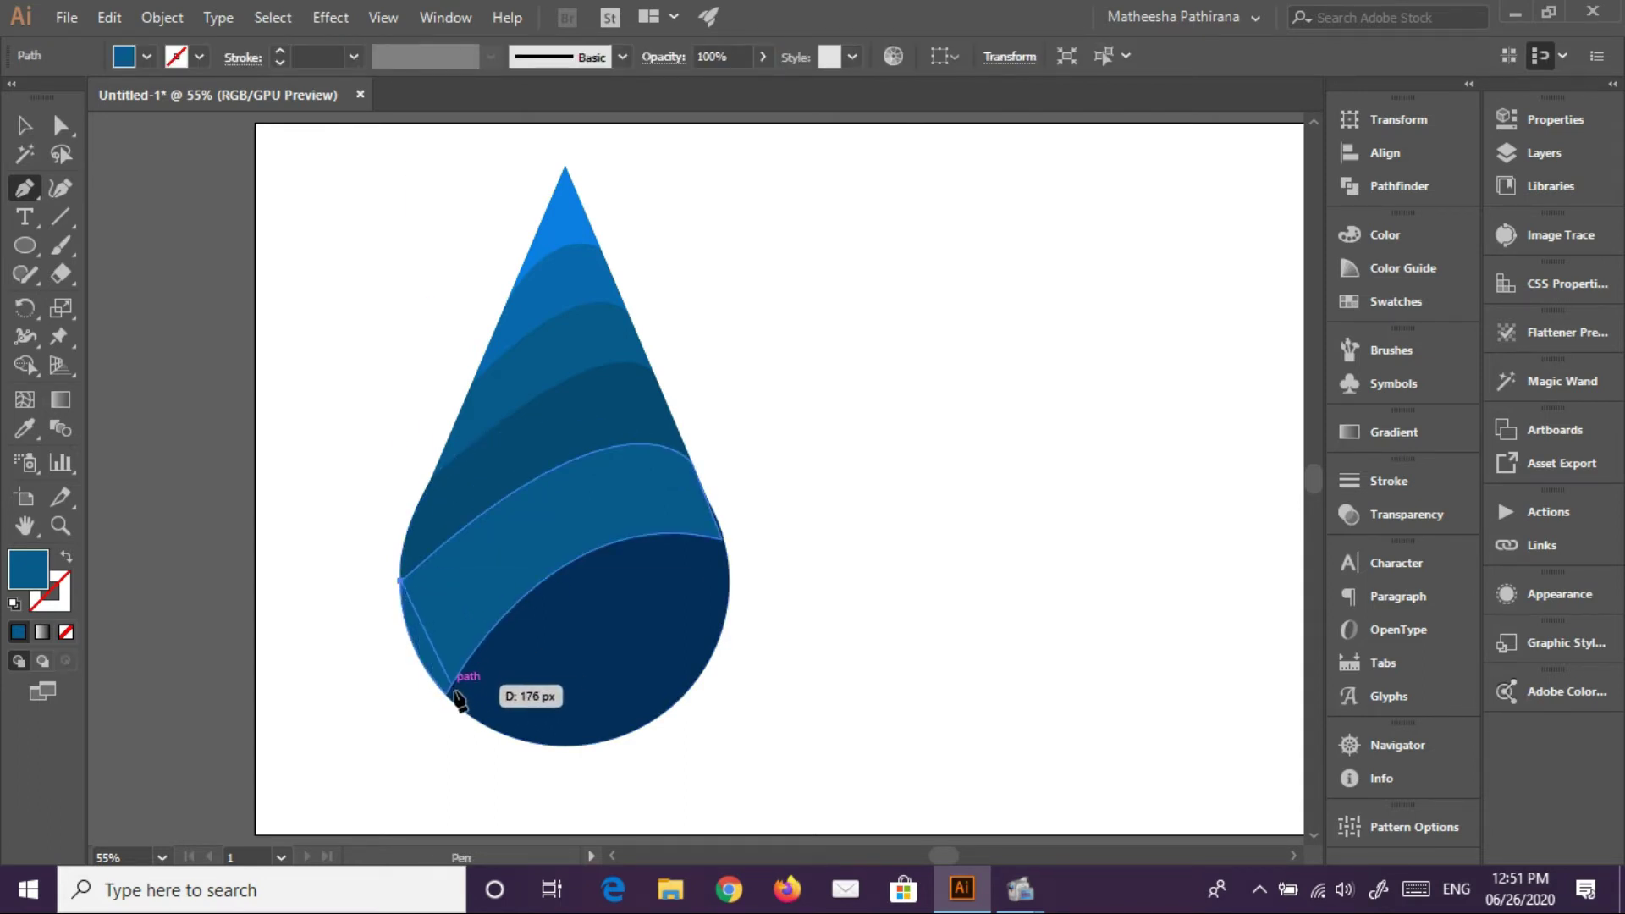
click(447, 695)
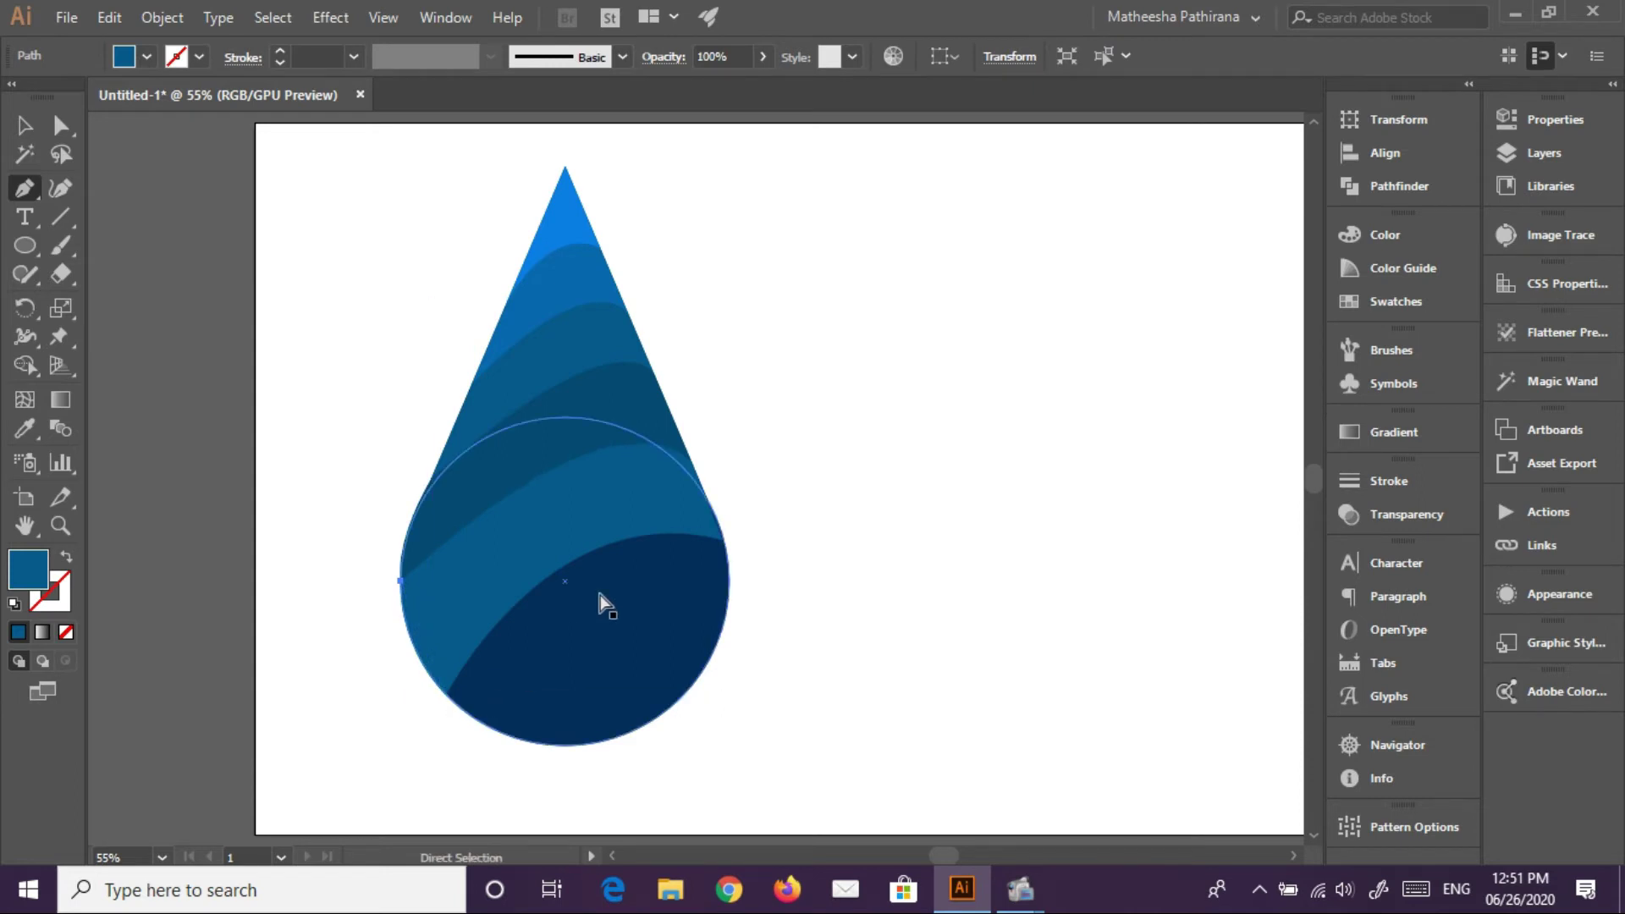
click(446, 696)
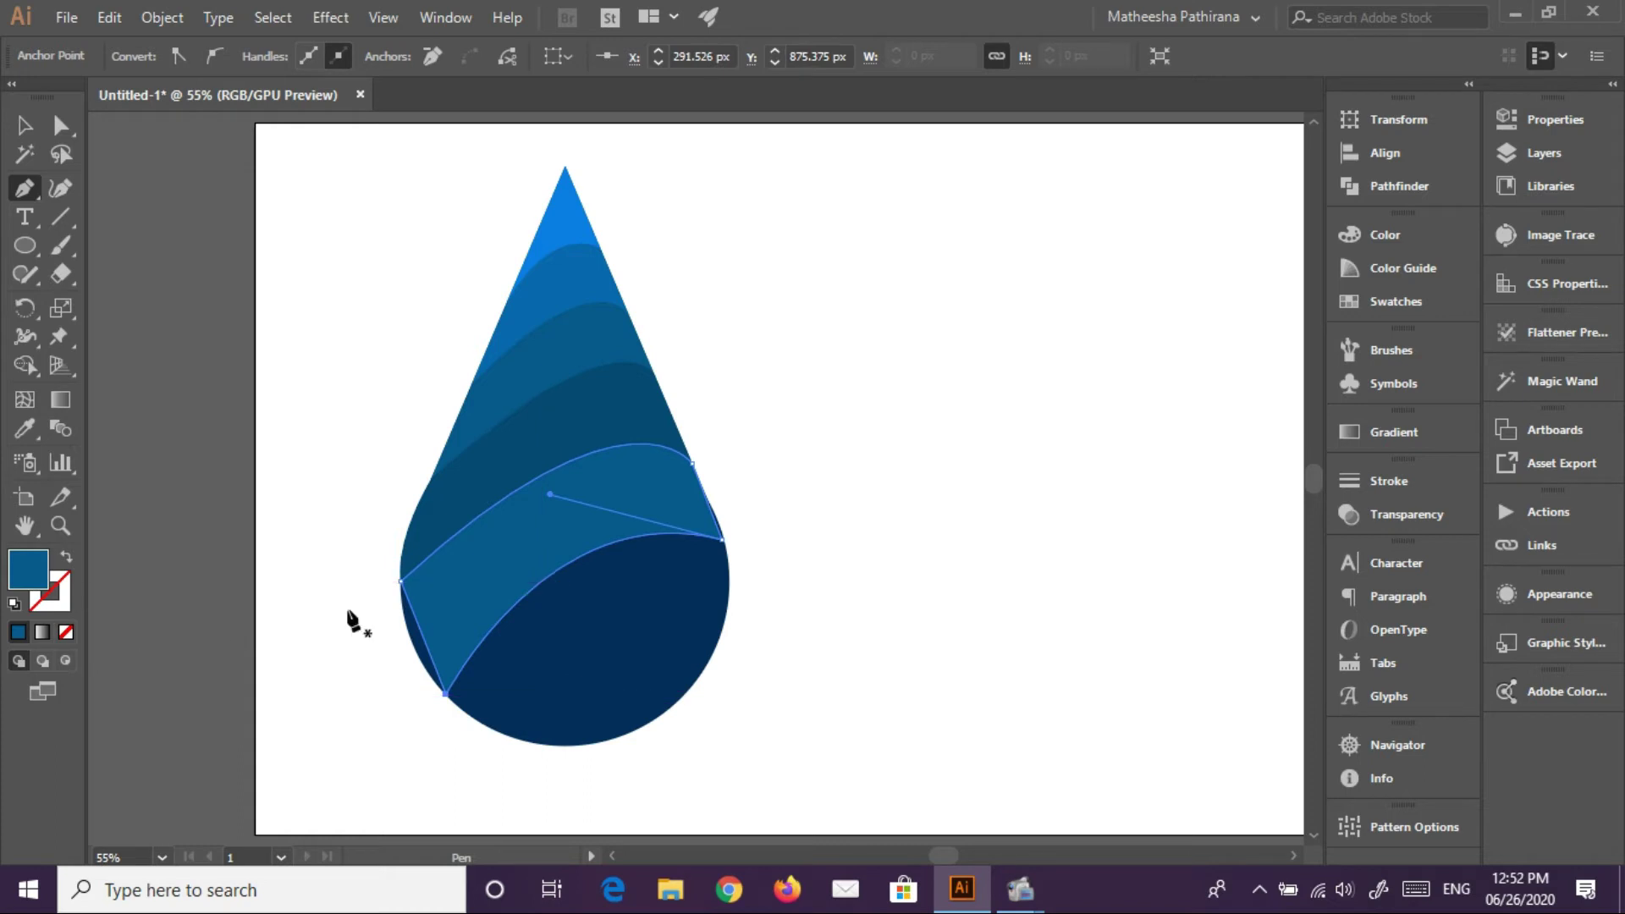
drag(446, 694, 483, 729)
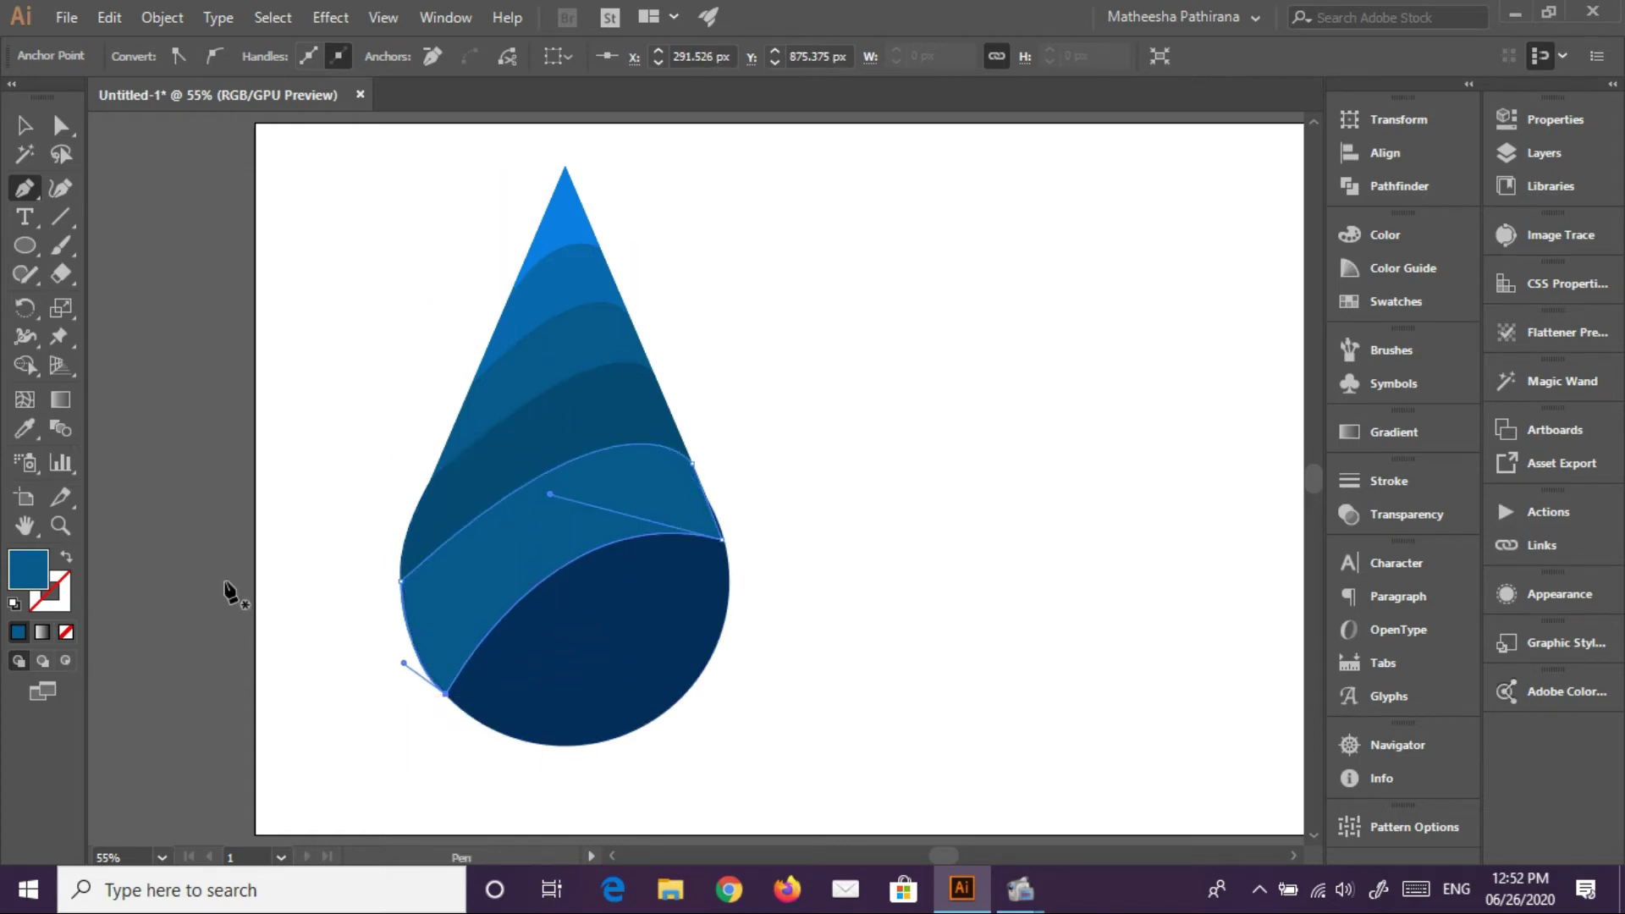
Fill the fifth band with the very dark blue #003a54
double_click(28, 567)
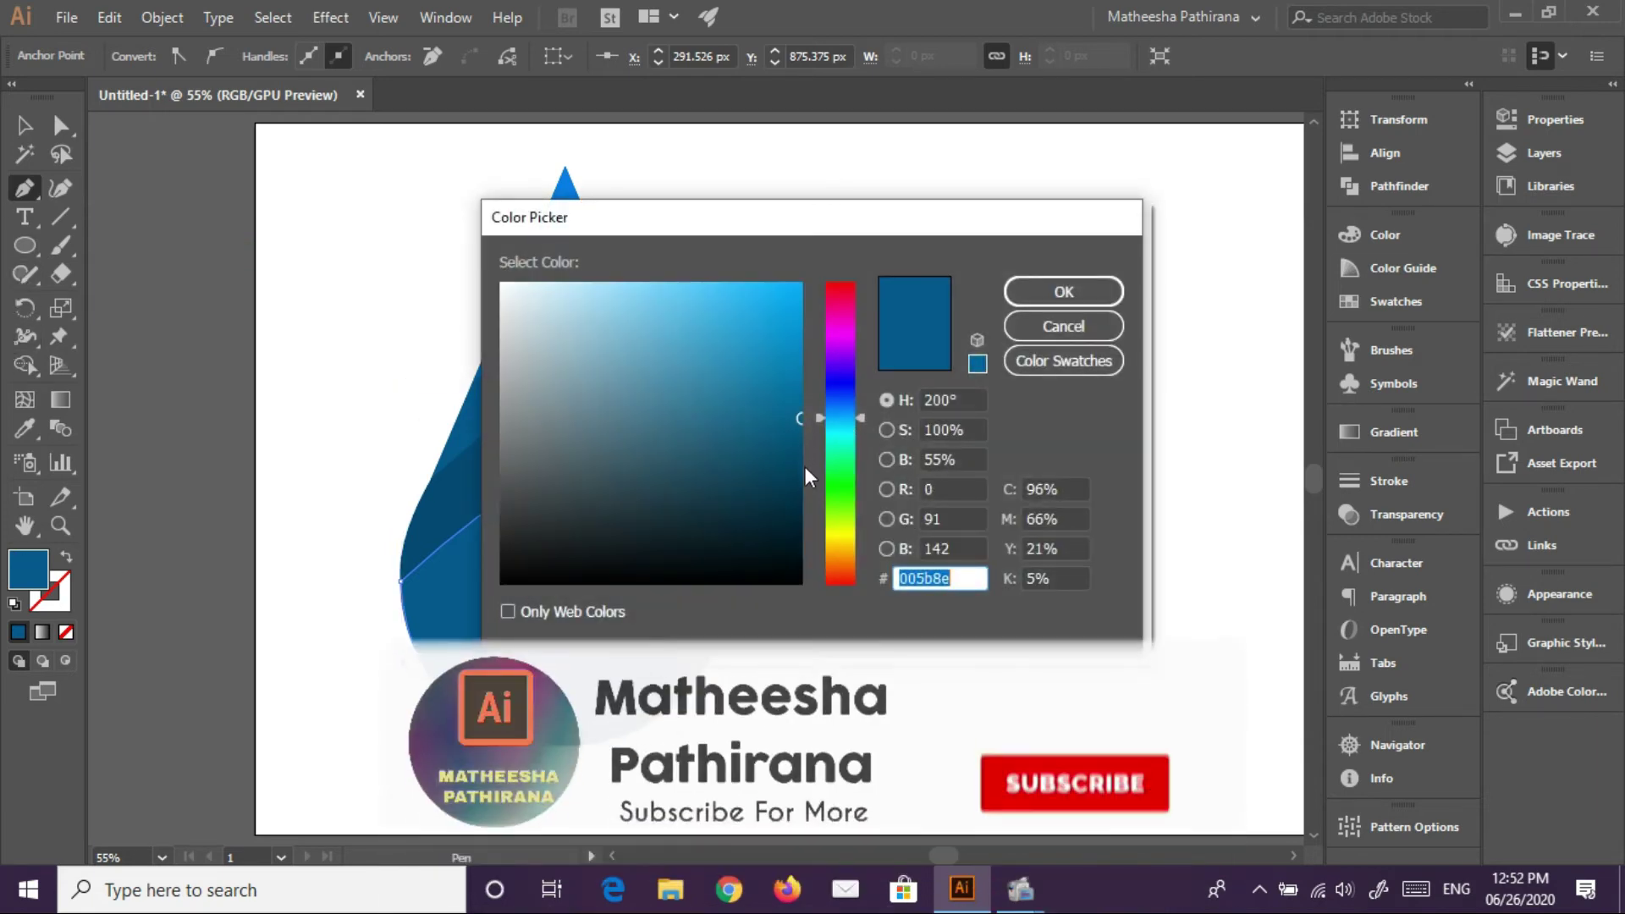
drag(804, 467, 803, 482)
click(1064, 291)
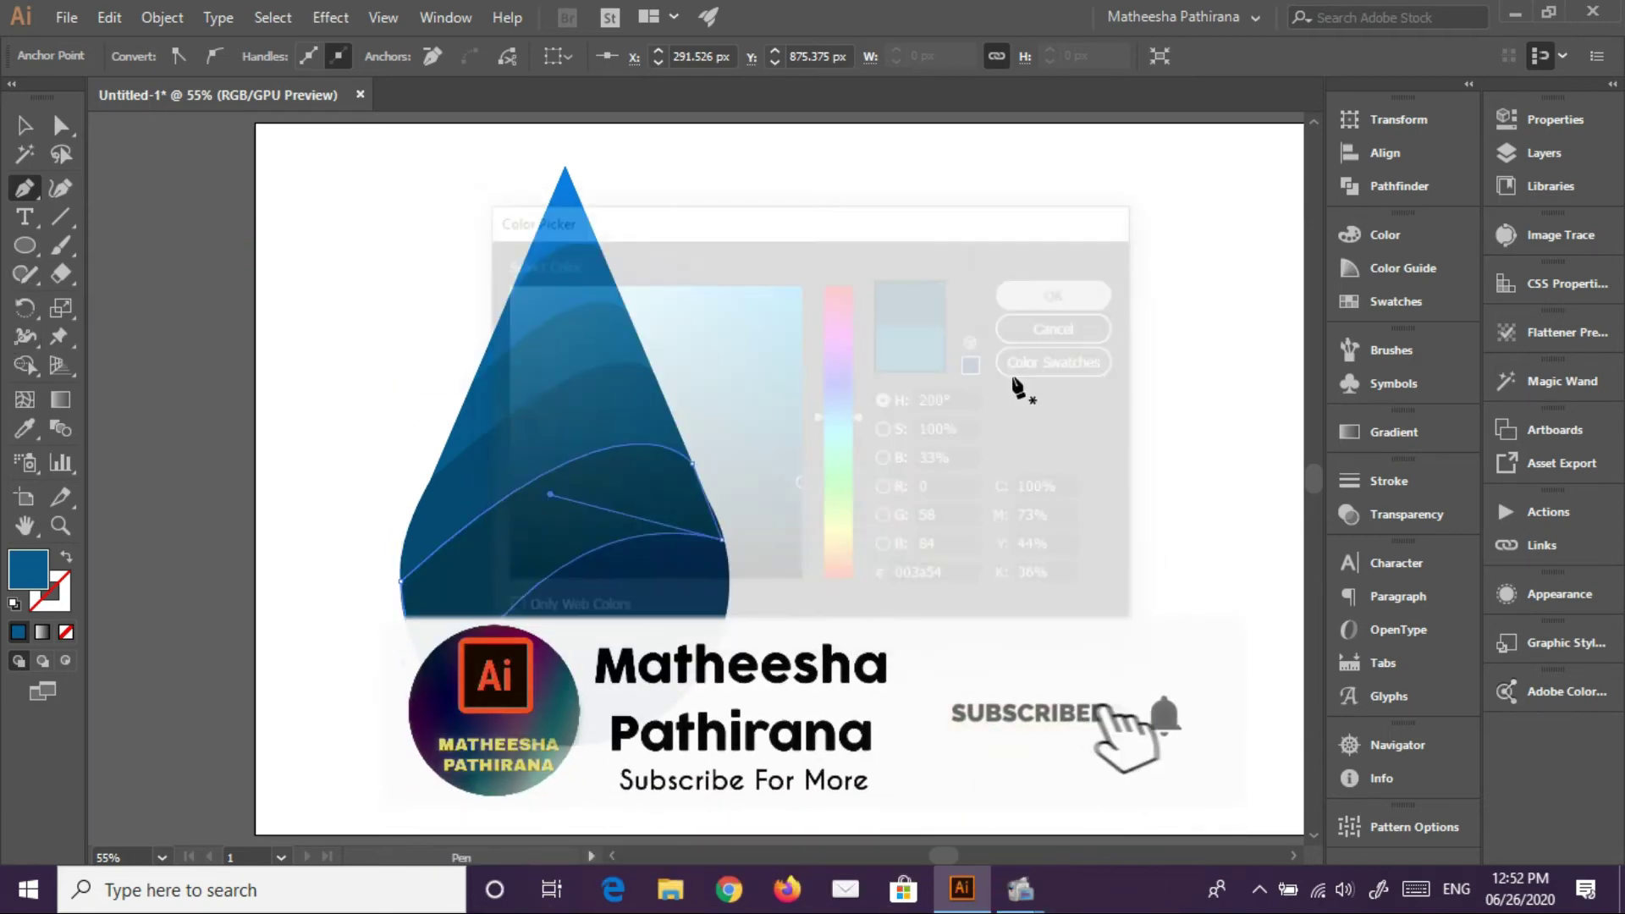
Move the fifth band's lower-right anchor onto the circle's edge at about X 717, Y 640 px, and raise its handle slightly to reshape the lower arc
key(a)
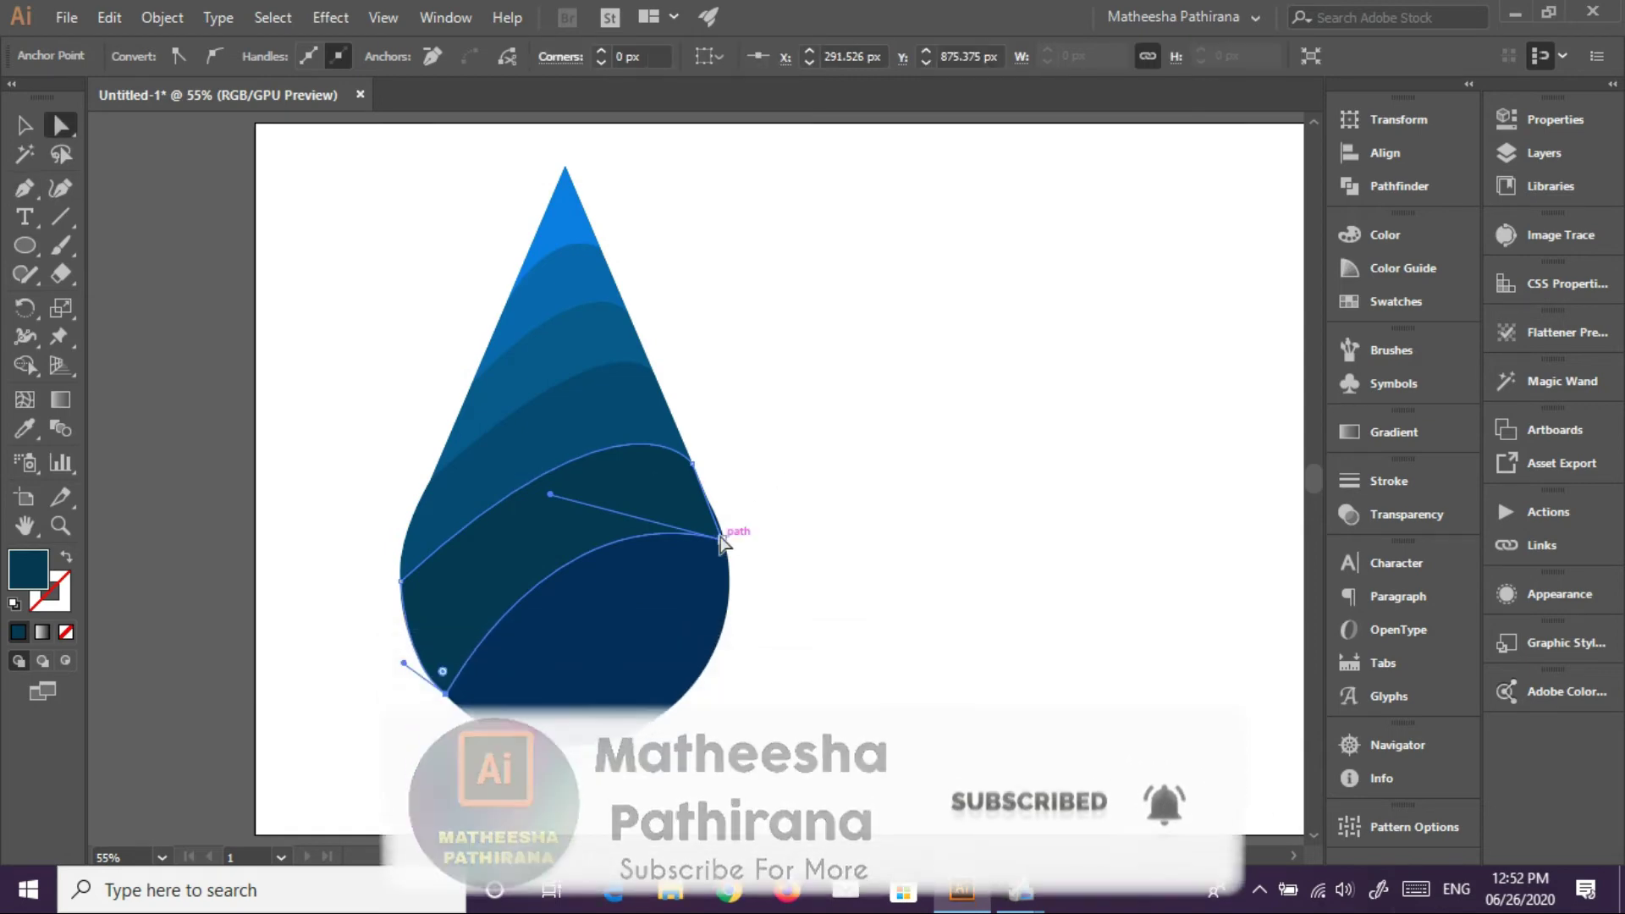
scroll(733, 507, up, 4)
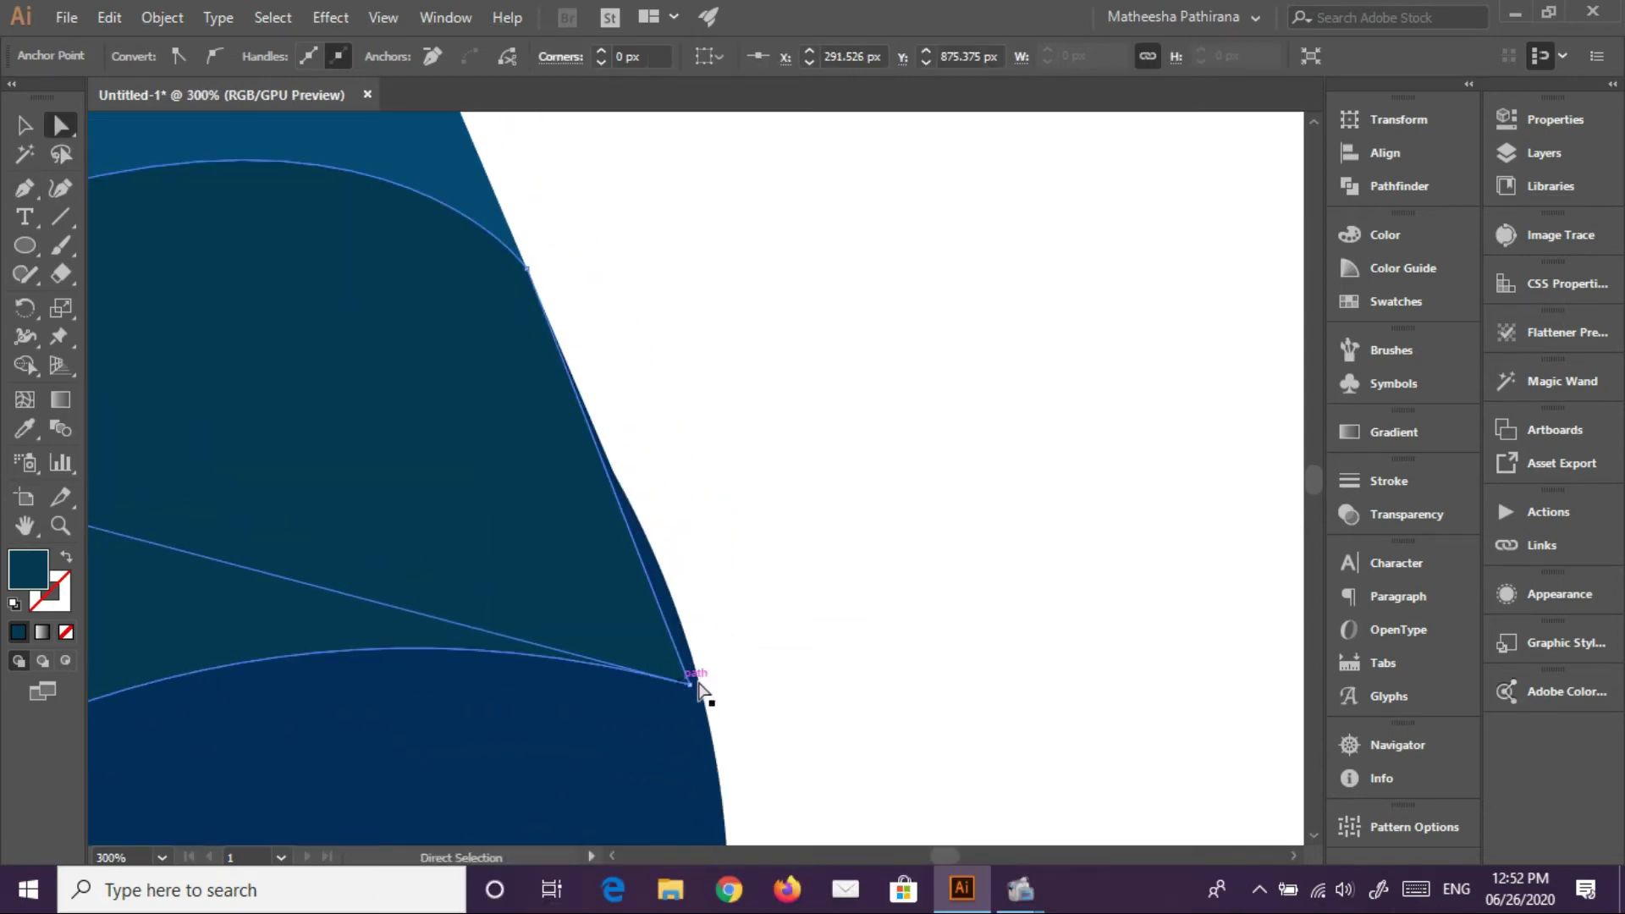
drag(697, 684, 701, 688)
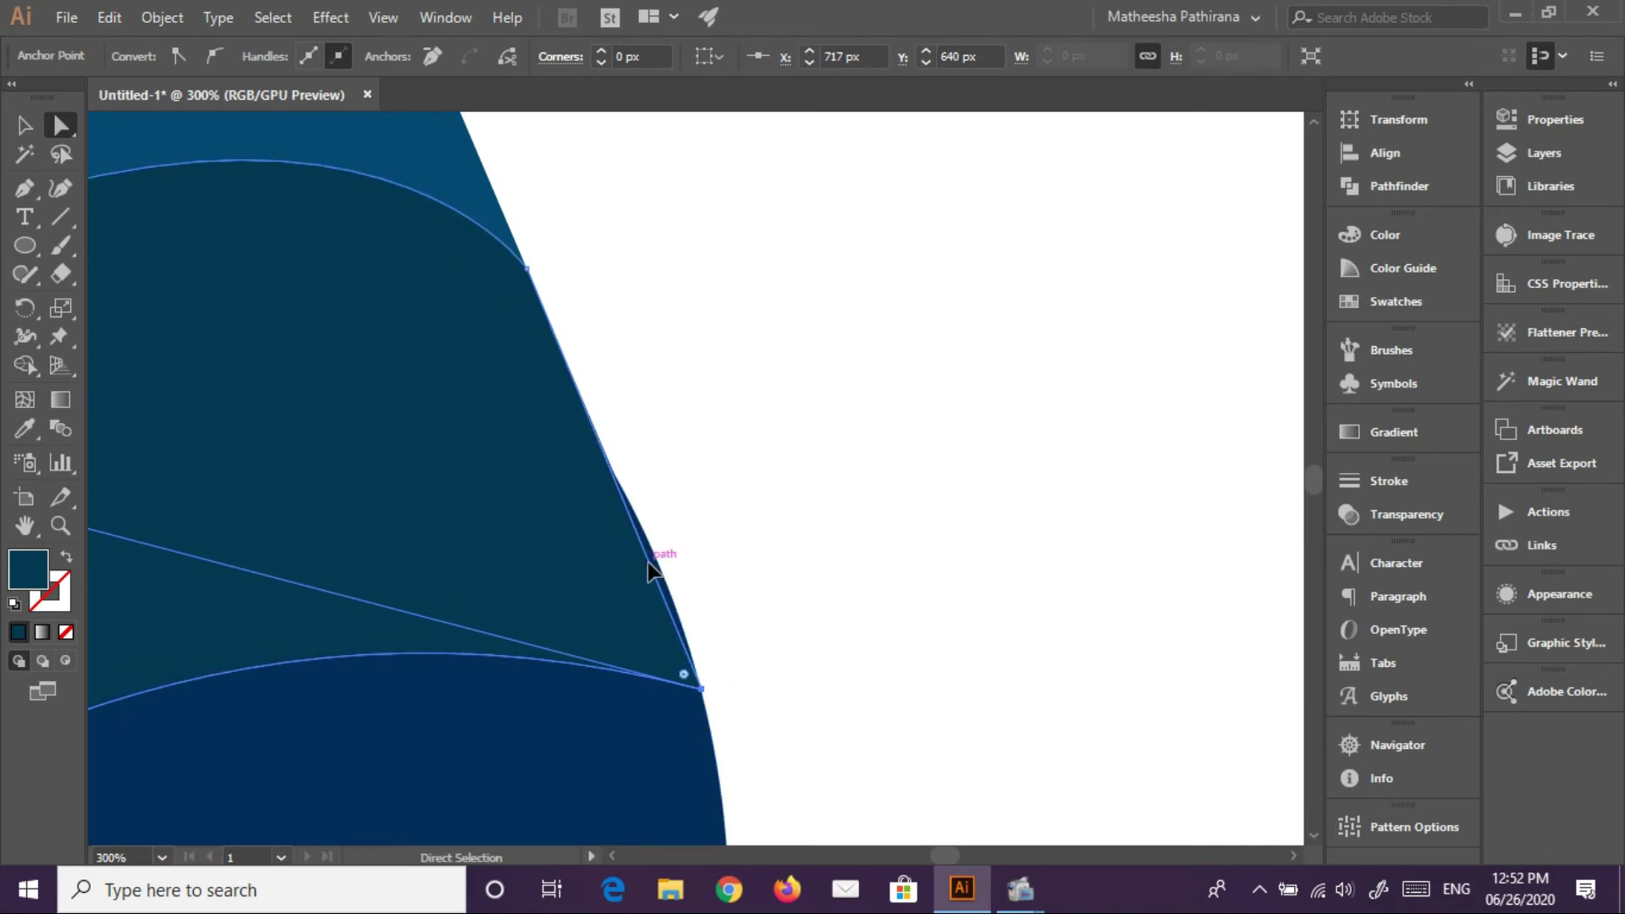
scroll(693, 444, down, 2)
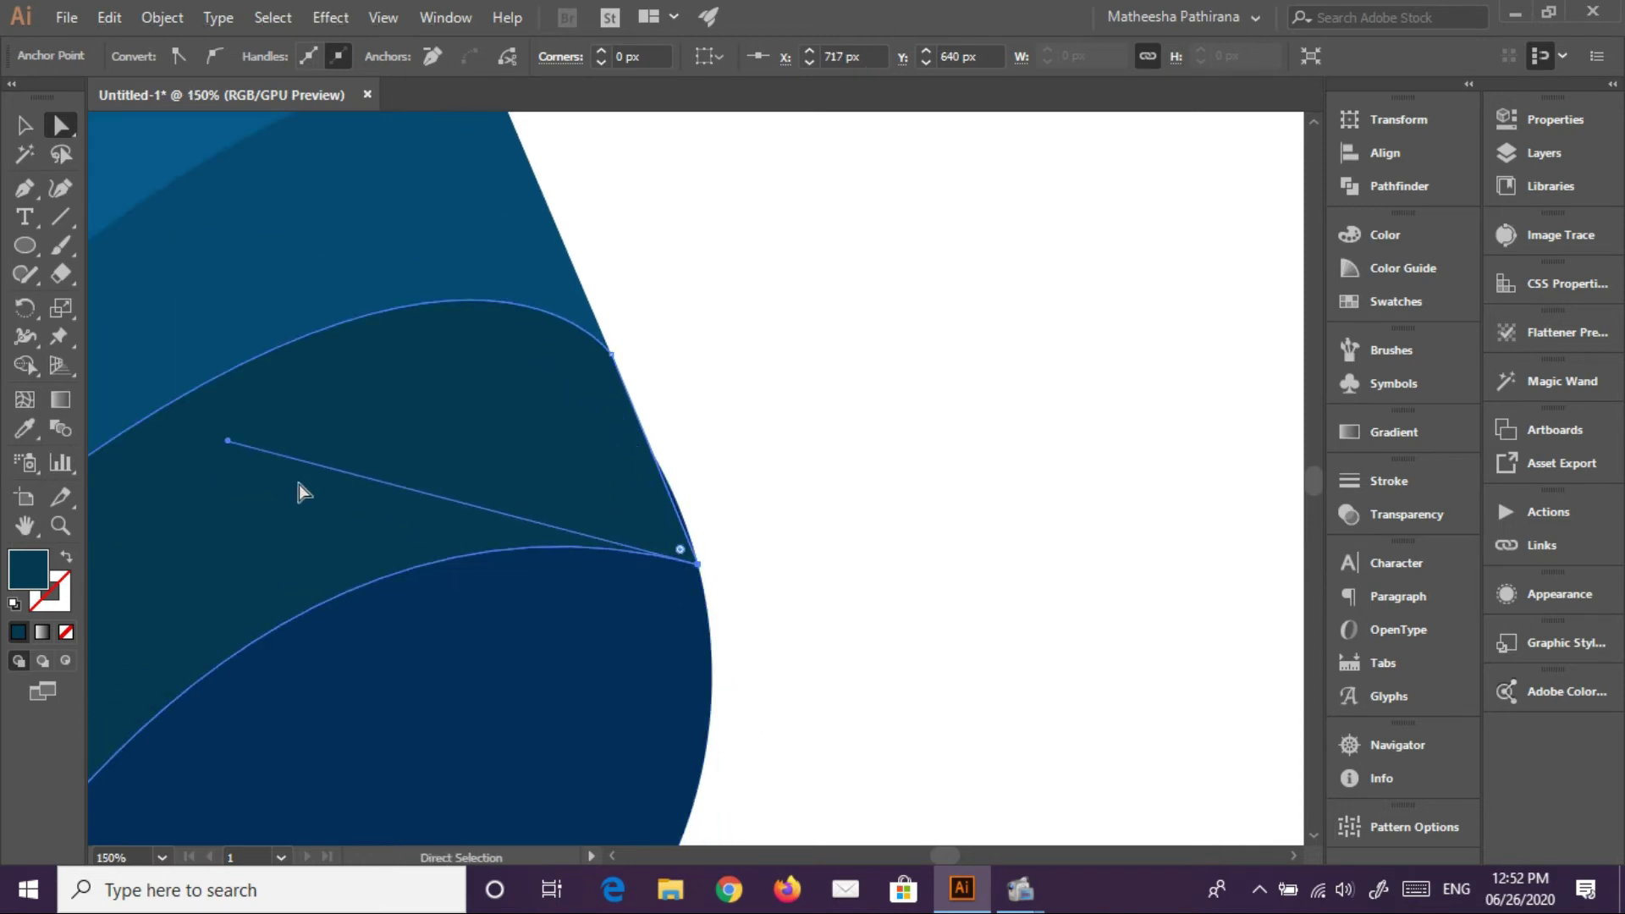
drag(229, 441, 234, 432)
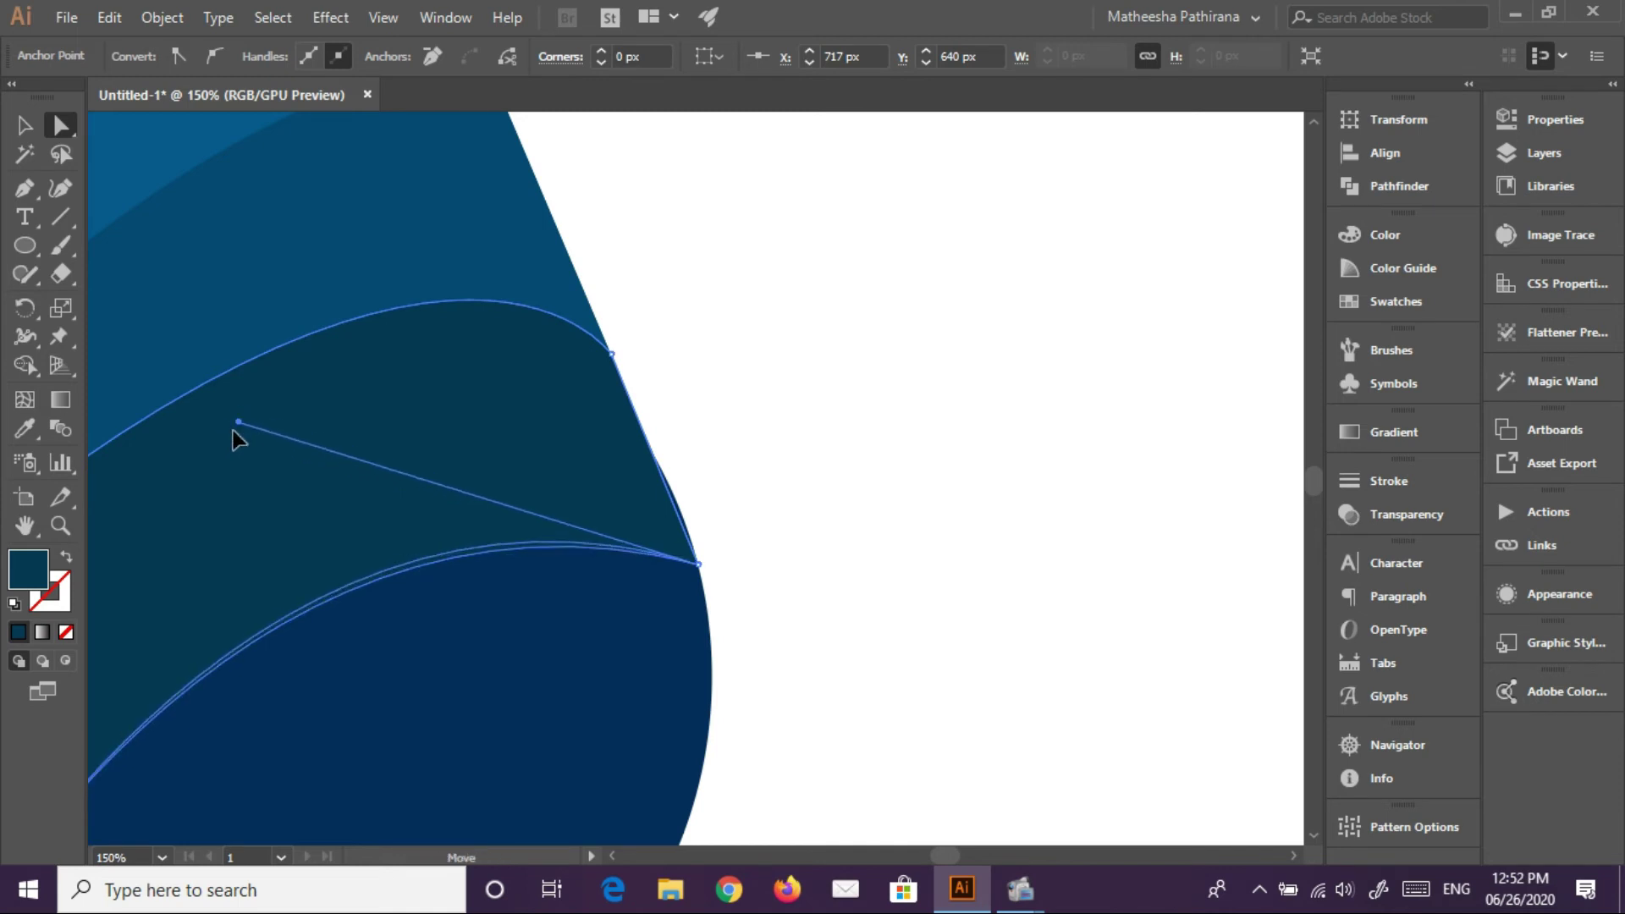
Try to convert the fifth band's upper-right anchor to smooth and extend its handle so the side follows the drop's outline
click(611, 356)
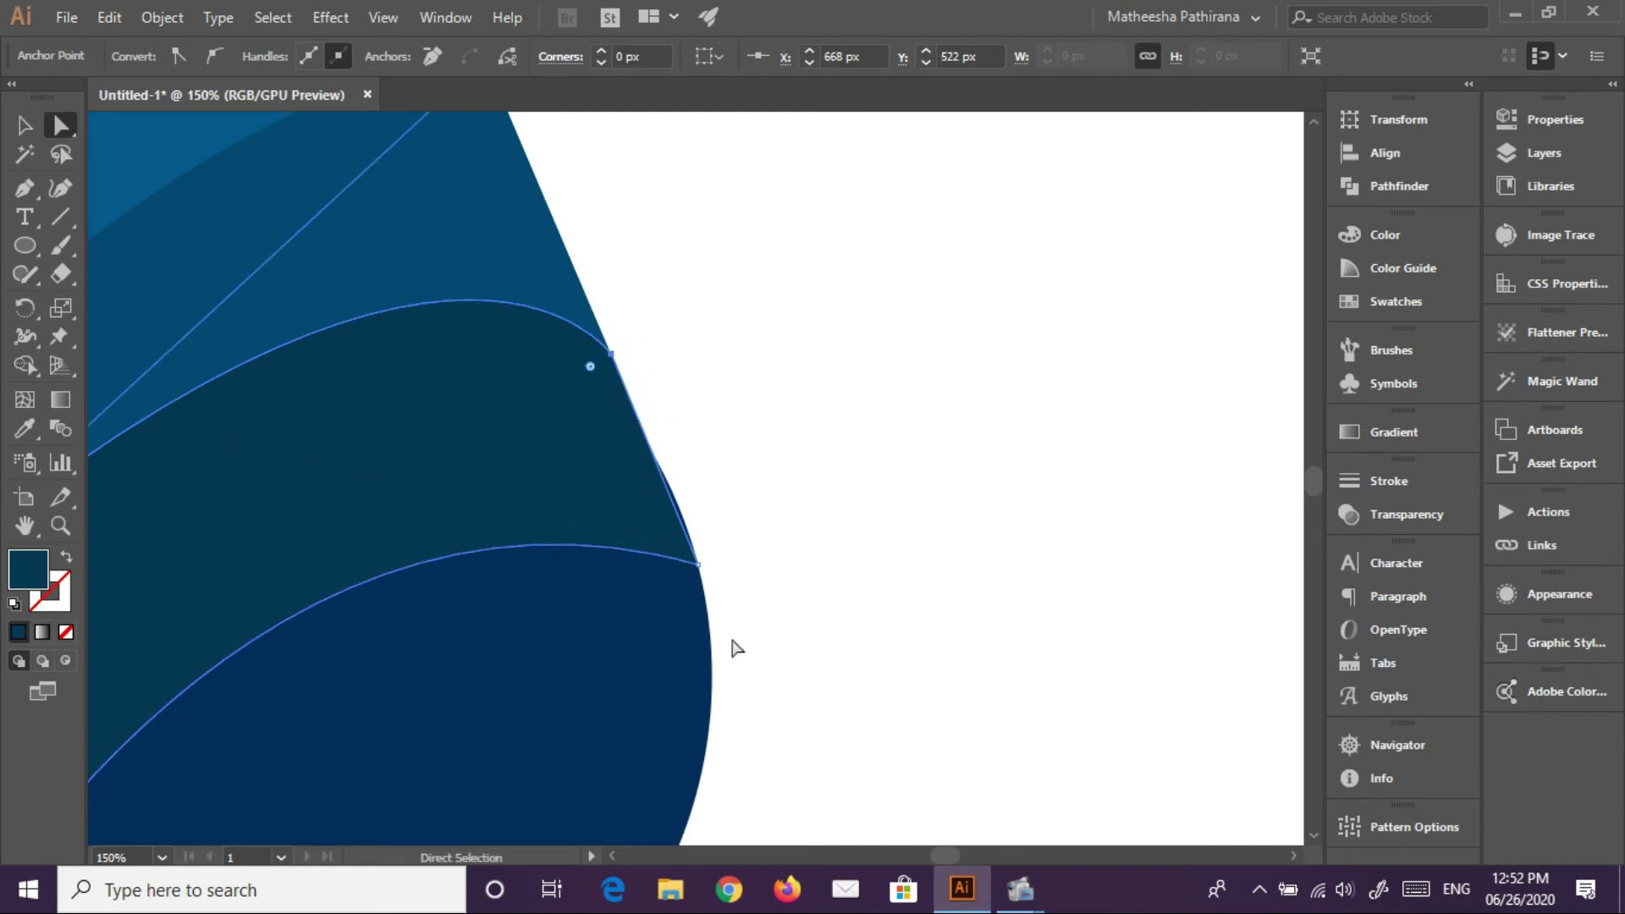
scroll(759, 439, down, 3)
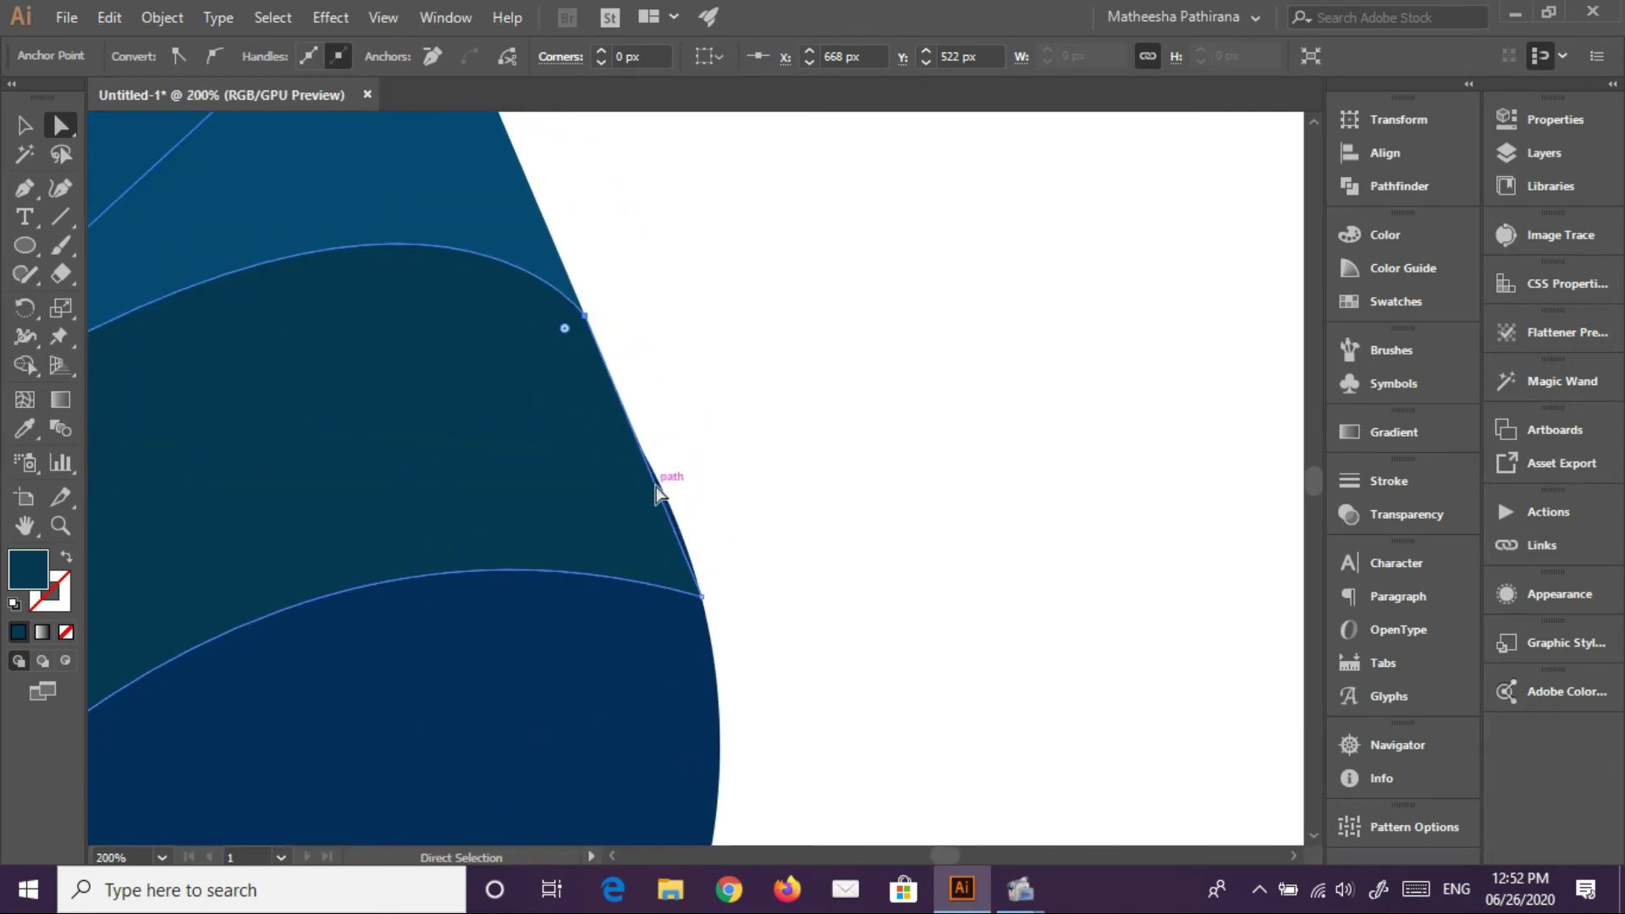
click(212, 56)
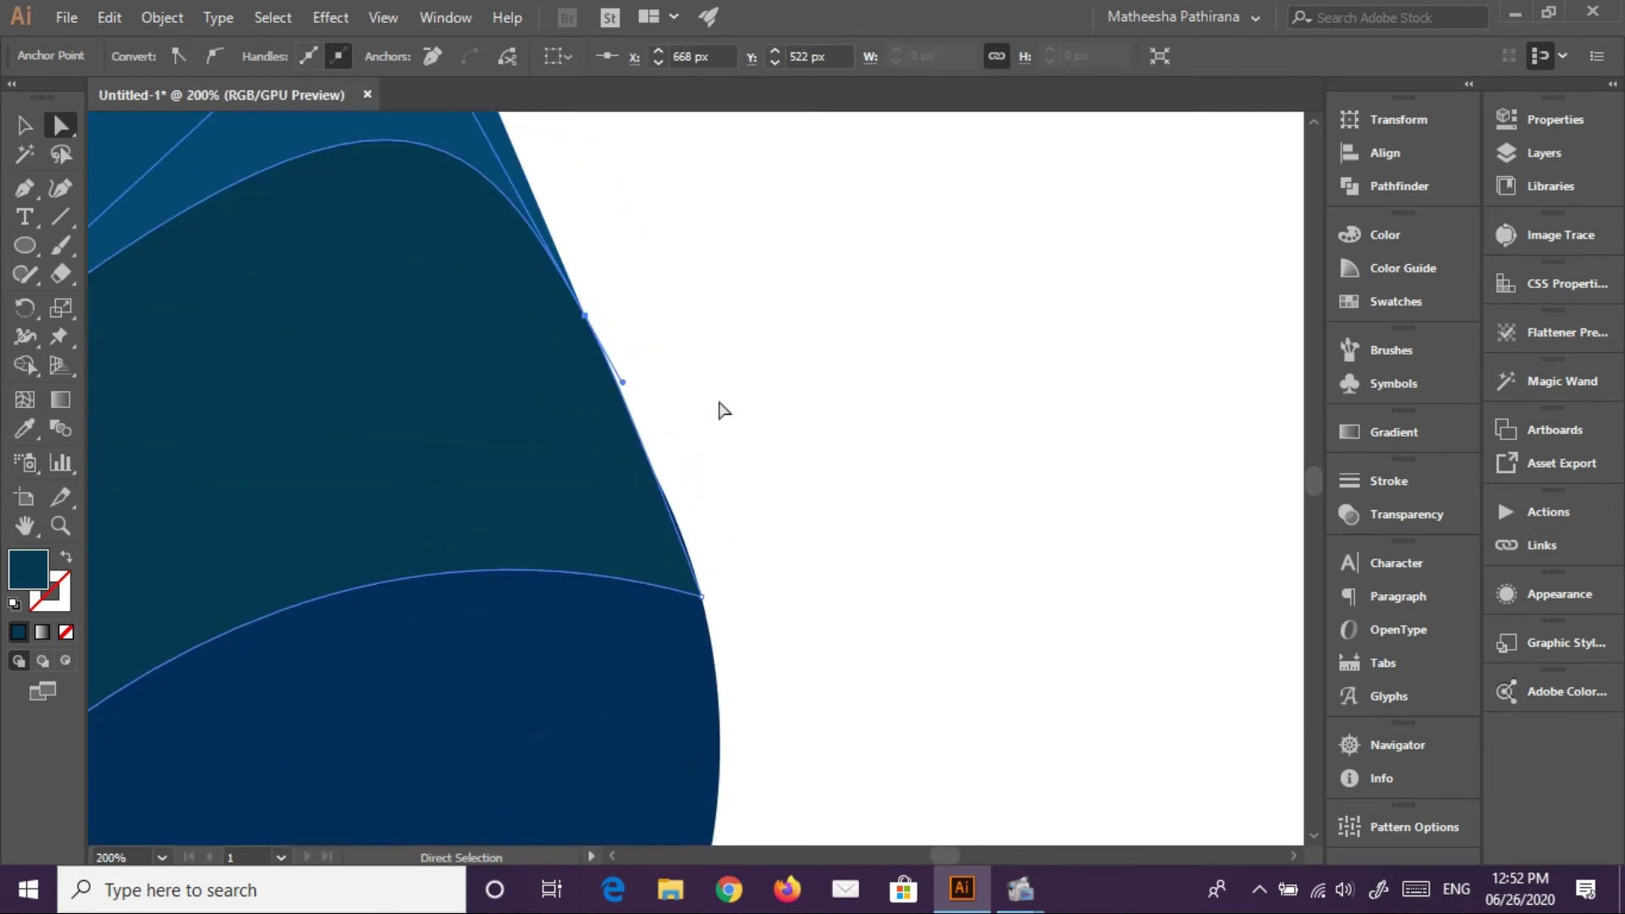
scroll(656, 341, down, 2)
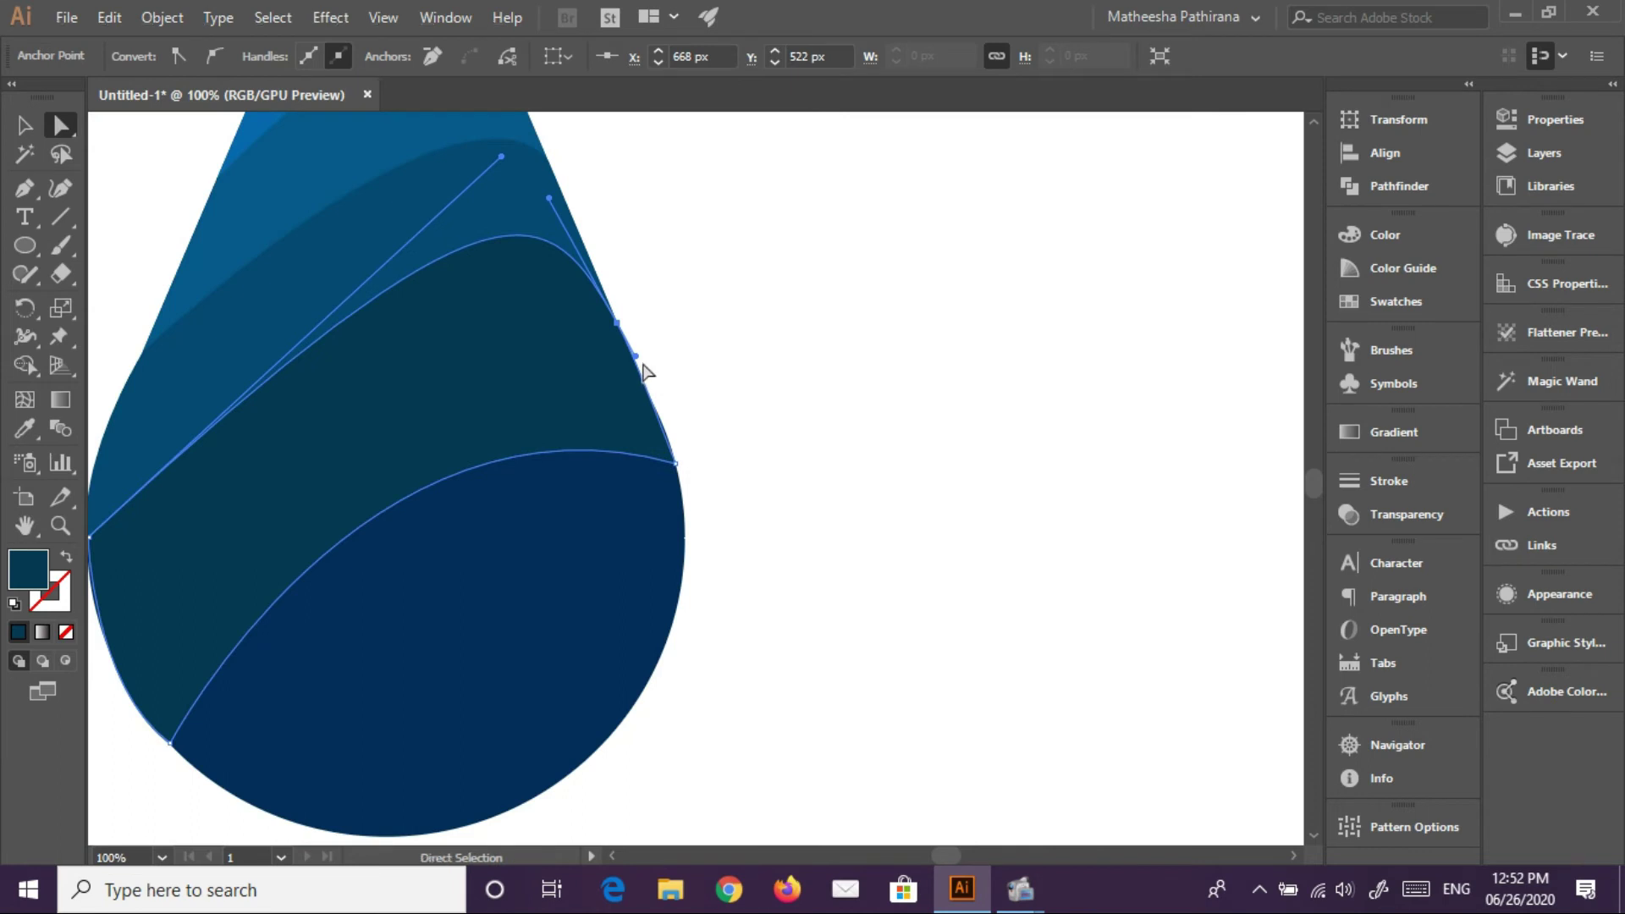
drag(635, 357, 704, 461)
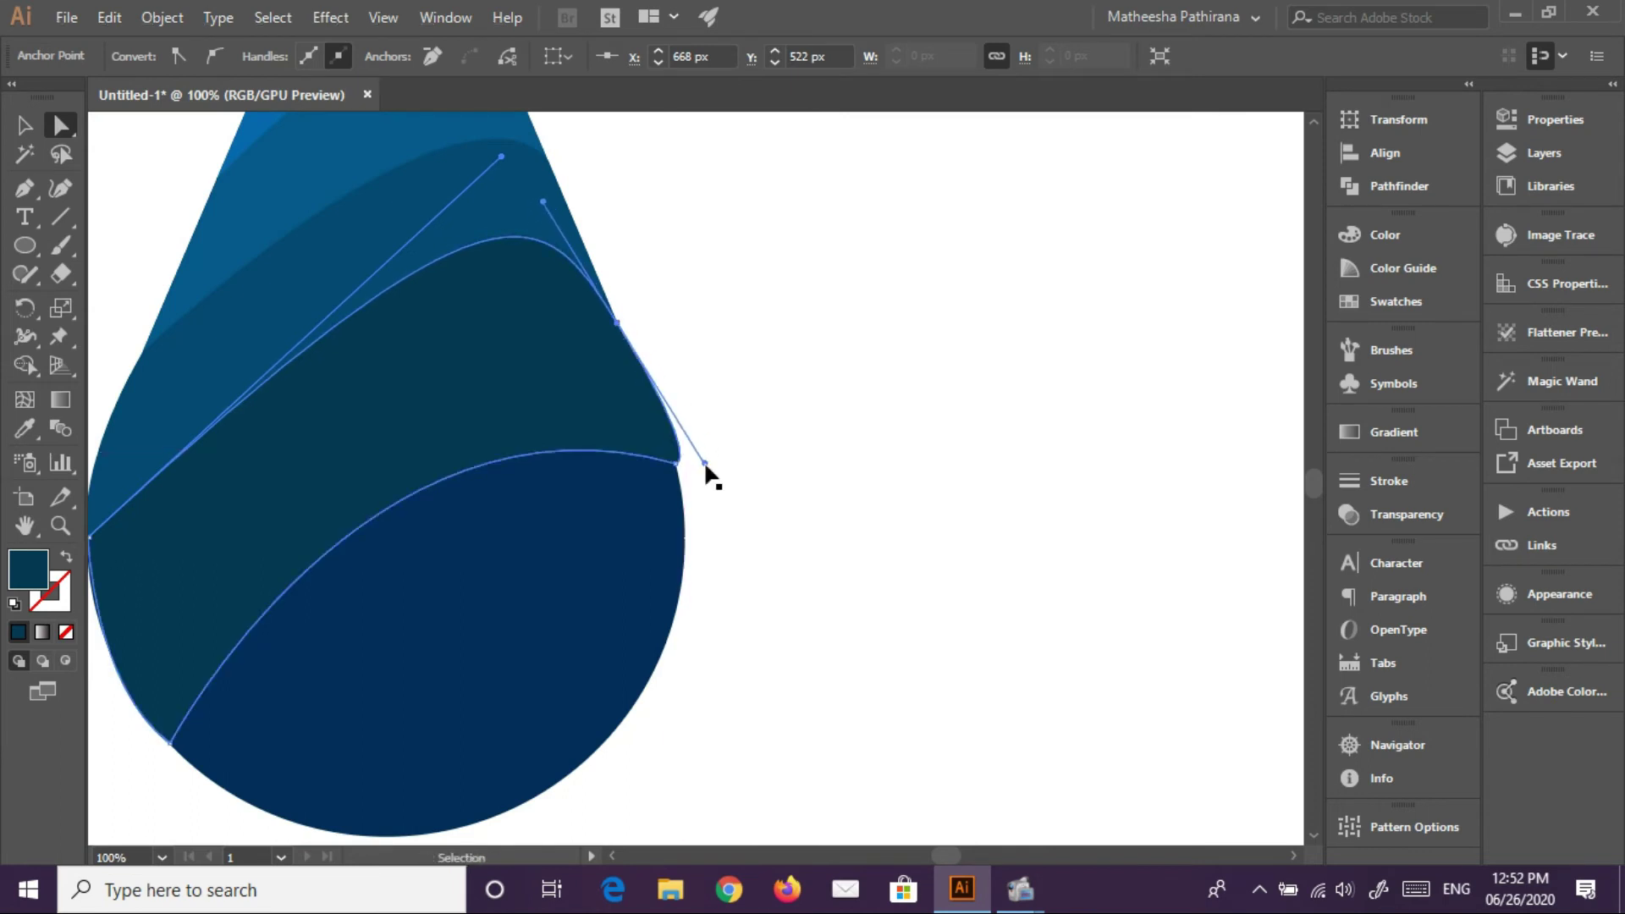
key(ctrl)
click(264, 396)
scroll(787, 232, down, 2)
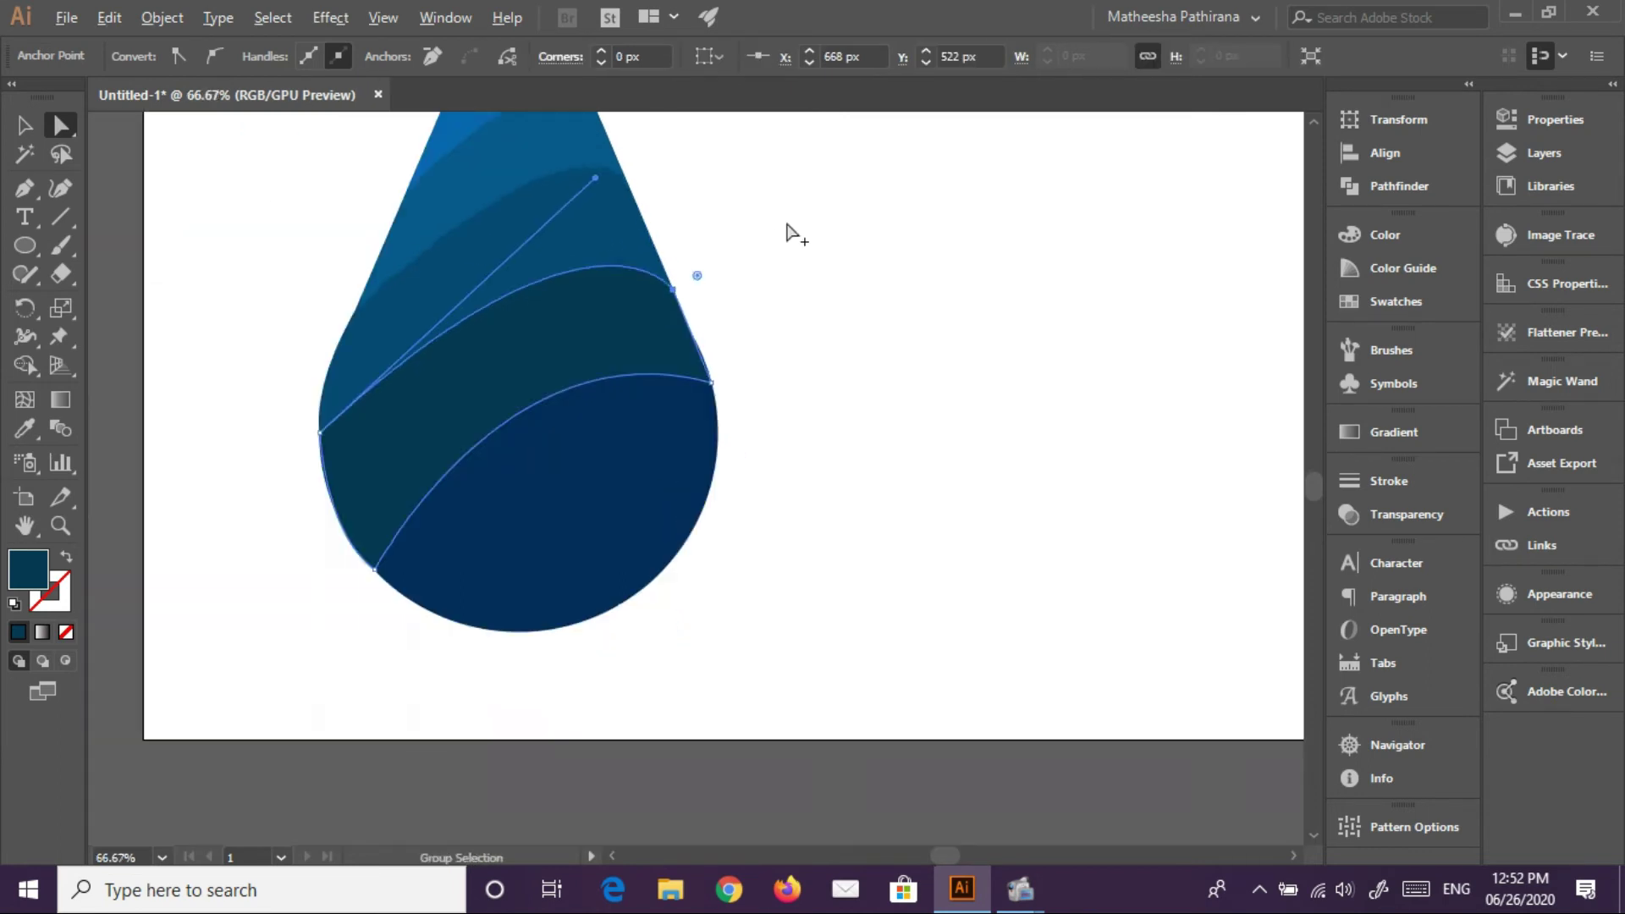
Draw a curve from the circle's bottom edge to an anchor at about X 553, Y 786 px, adjusting its handles into a rounded arc
click(32, 186)
ctrl+click(949, 370)
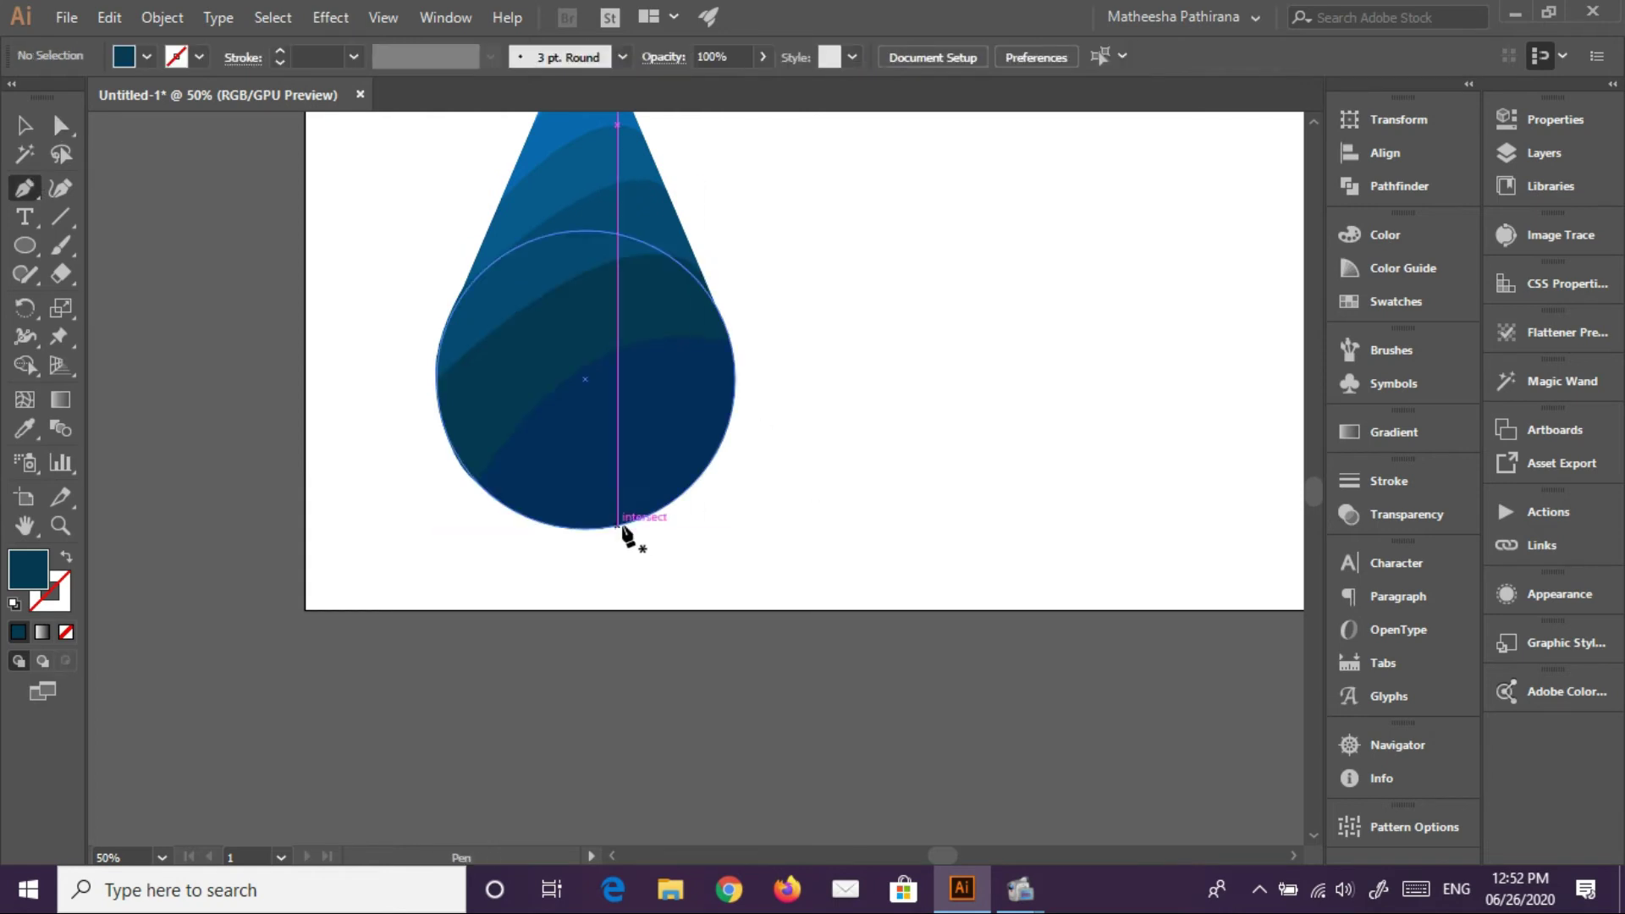
drag(649, 429, 746, 395)
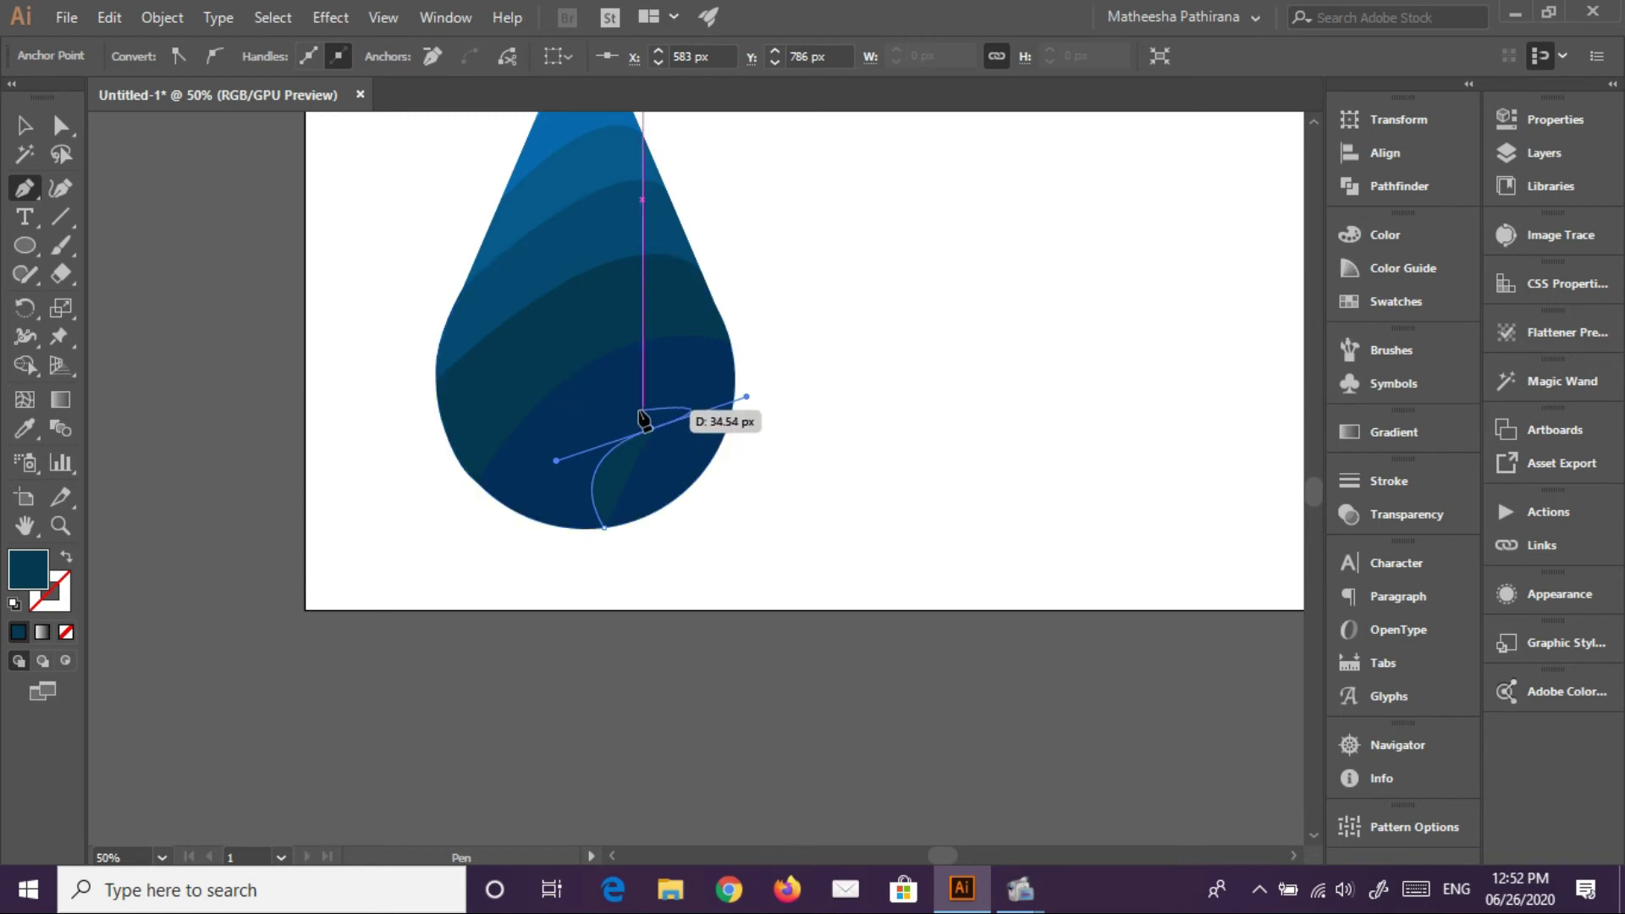
drag(651, 430, 633, 428)
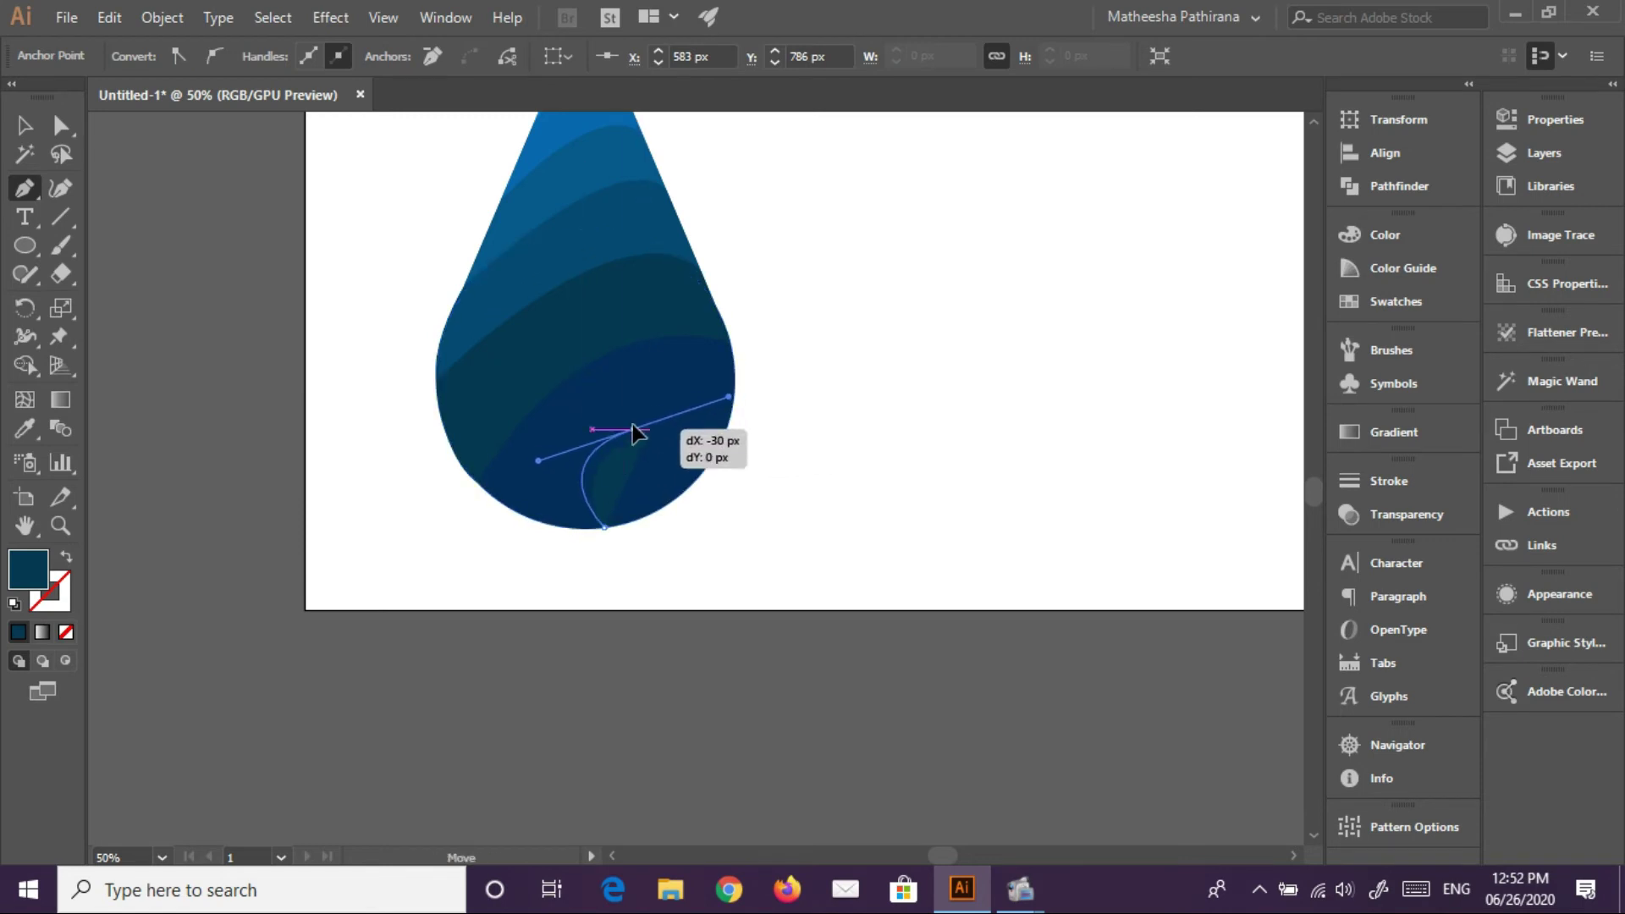
drag(539, 461, 557, 470)
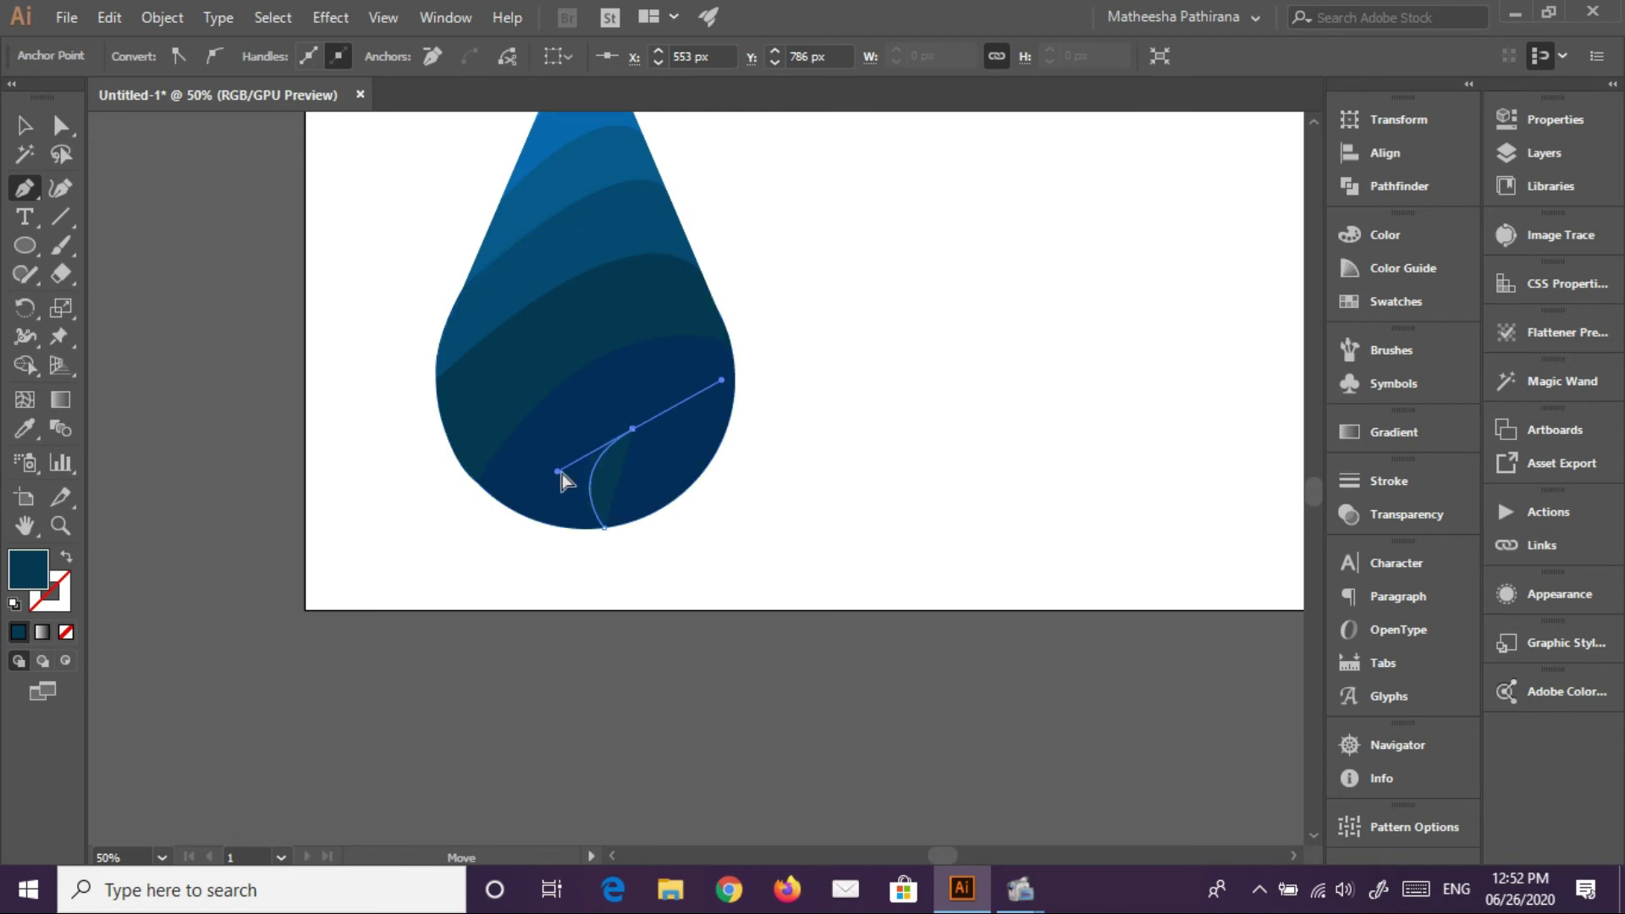
key(ctrl)
drag(722, 386, 677, 409)
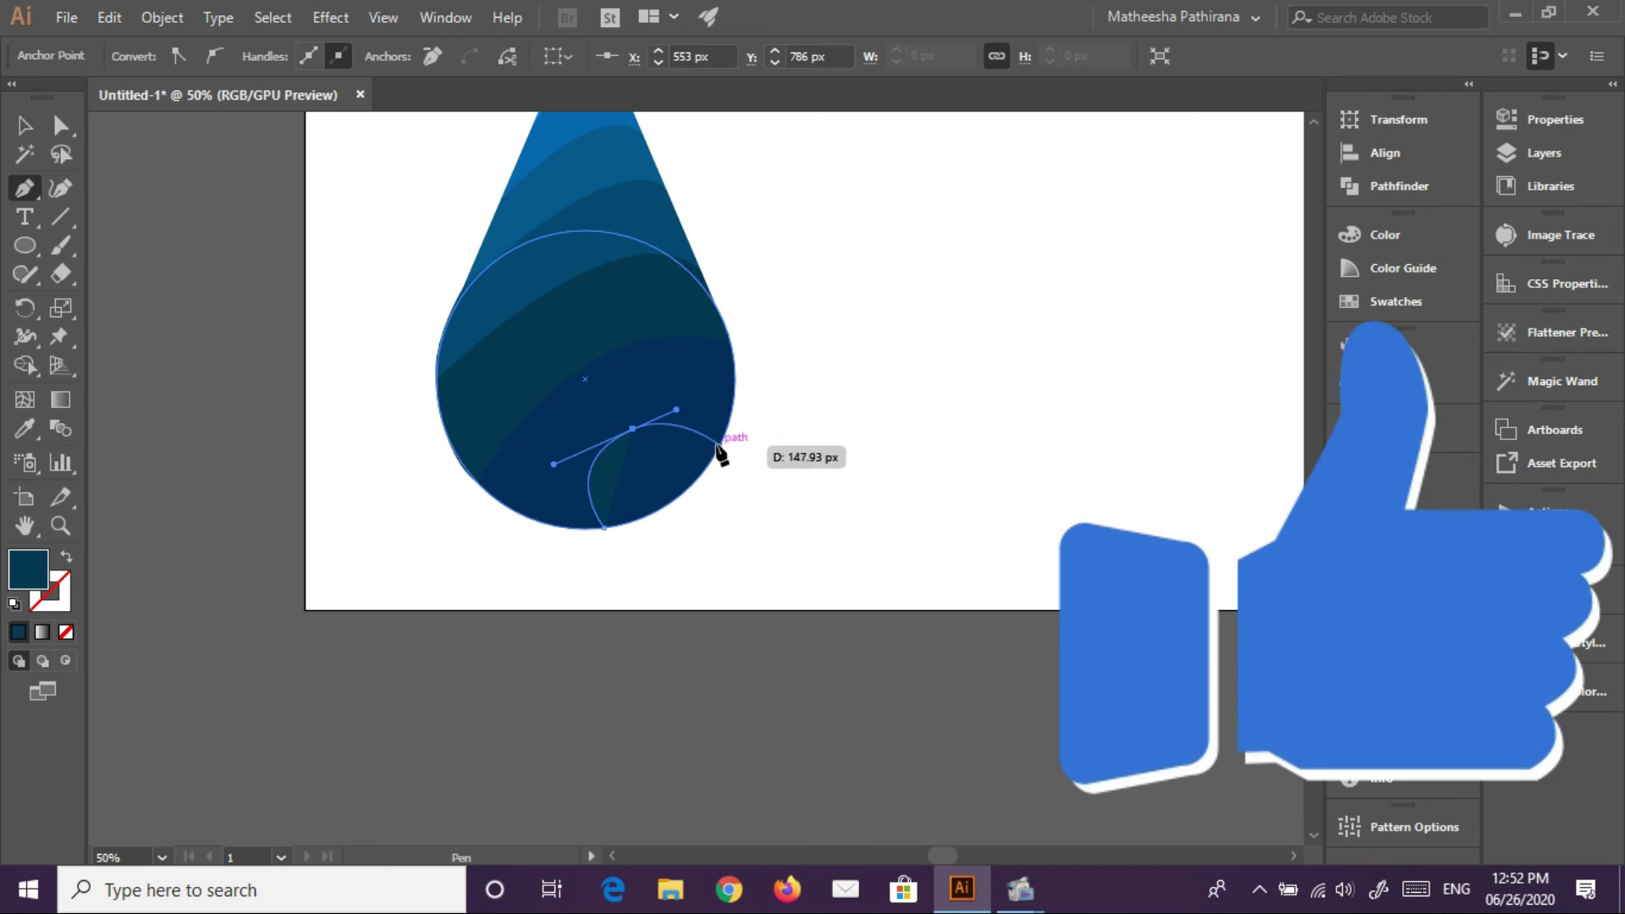
Continue the arc to the circle's lower-right edge at about X 696, Y 819 px, close the shape, and refine its outer side along the circle
drag(717, 448, 724, 472)
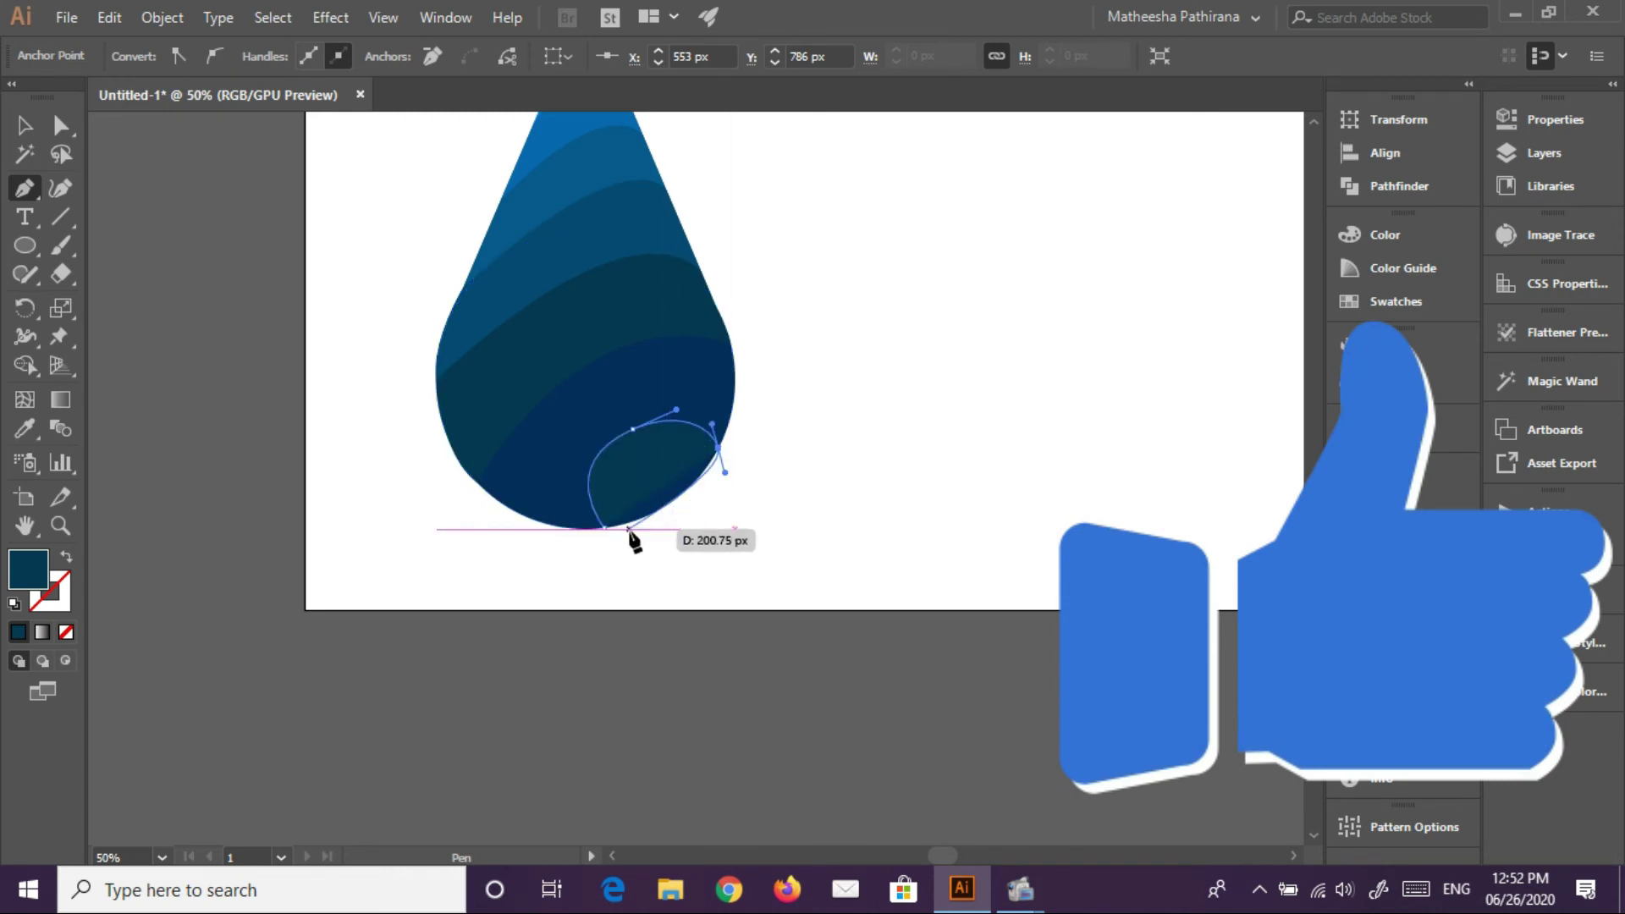
drag(604, 526, 561, 526)
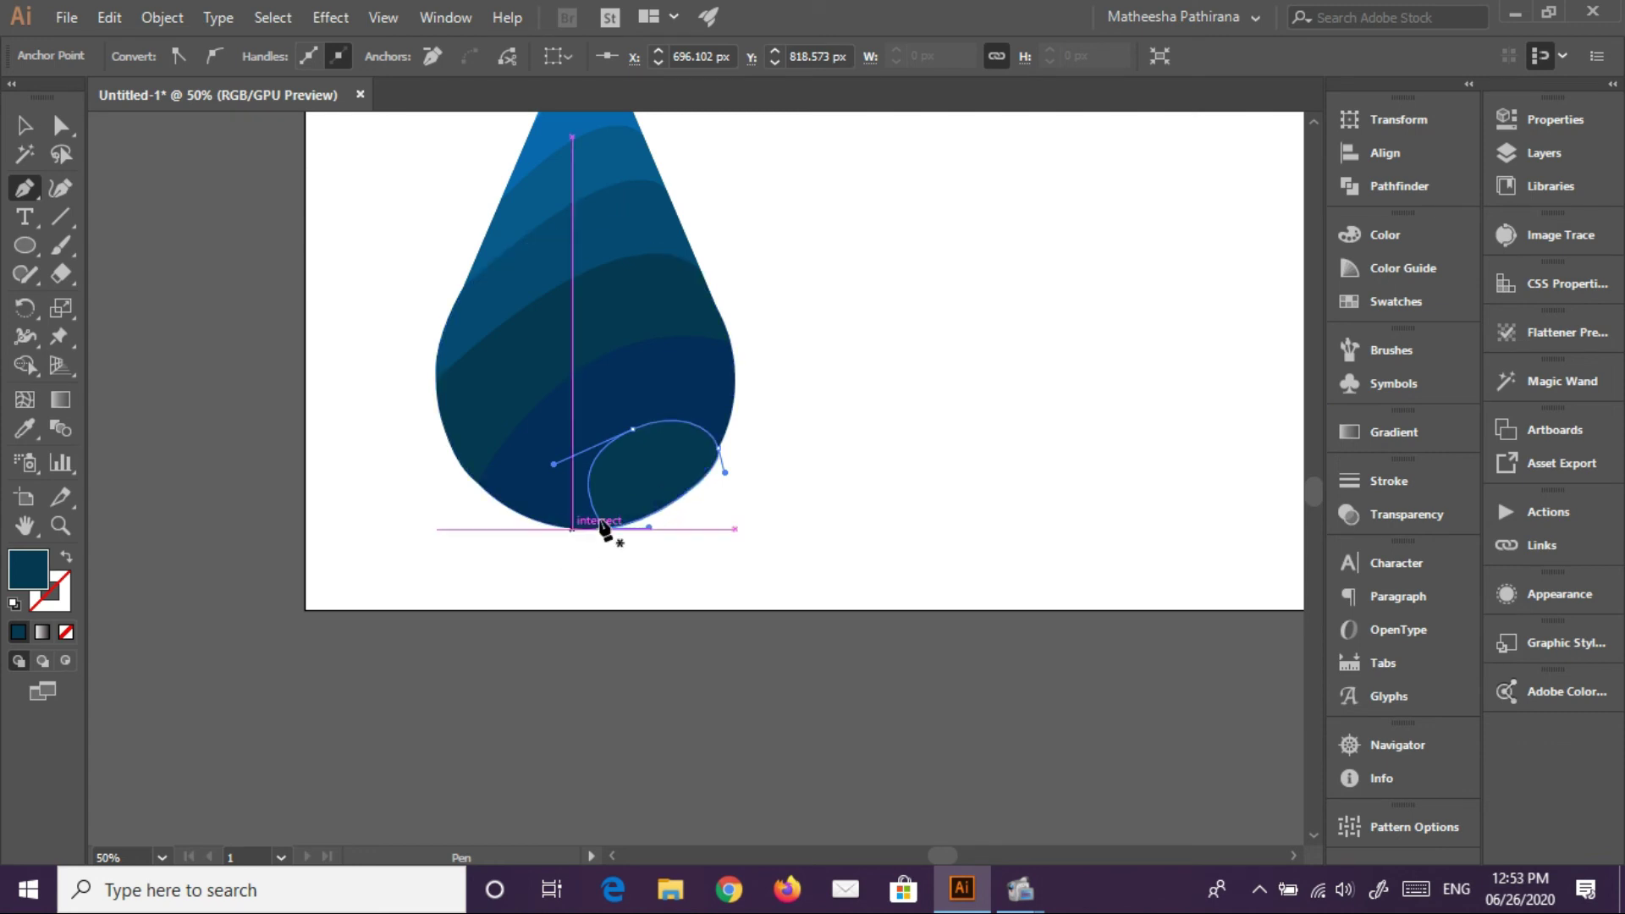
scroll(734, 472, up, 3)
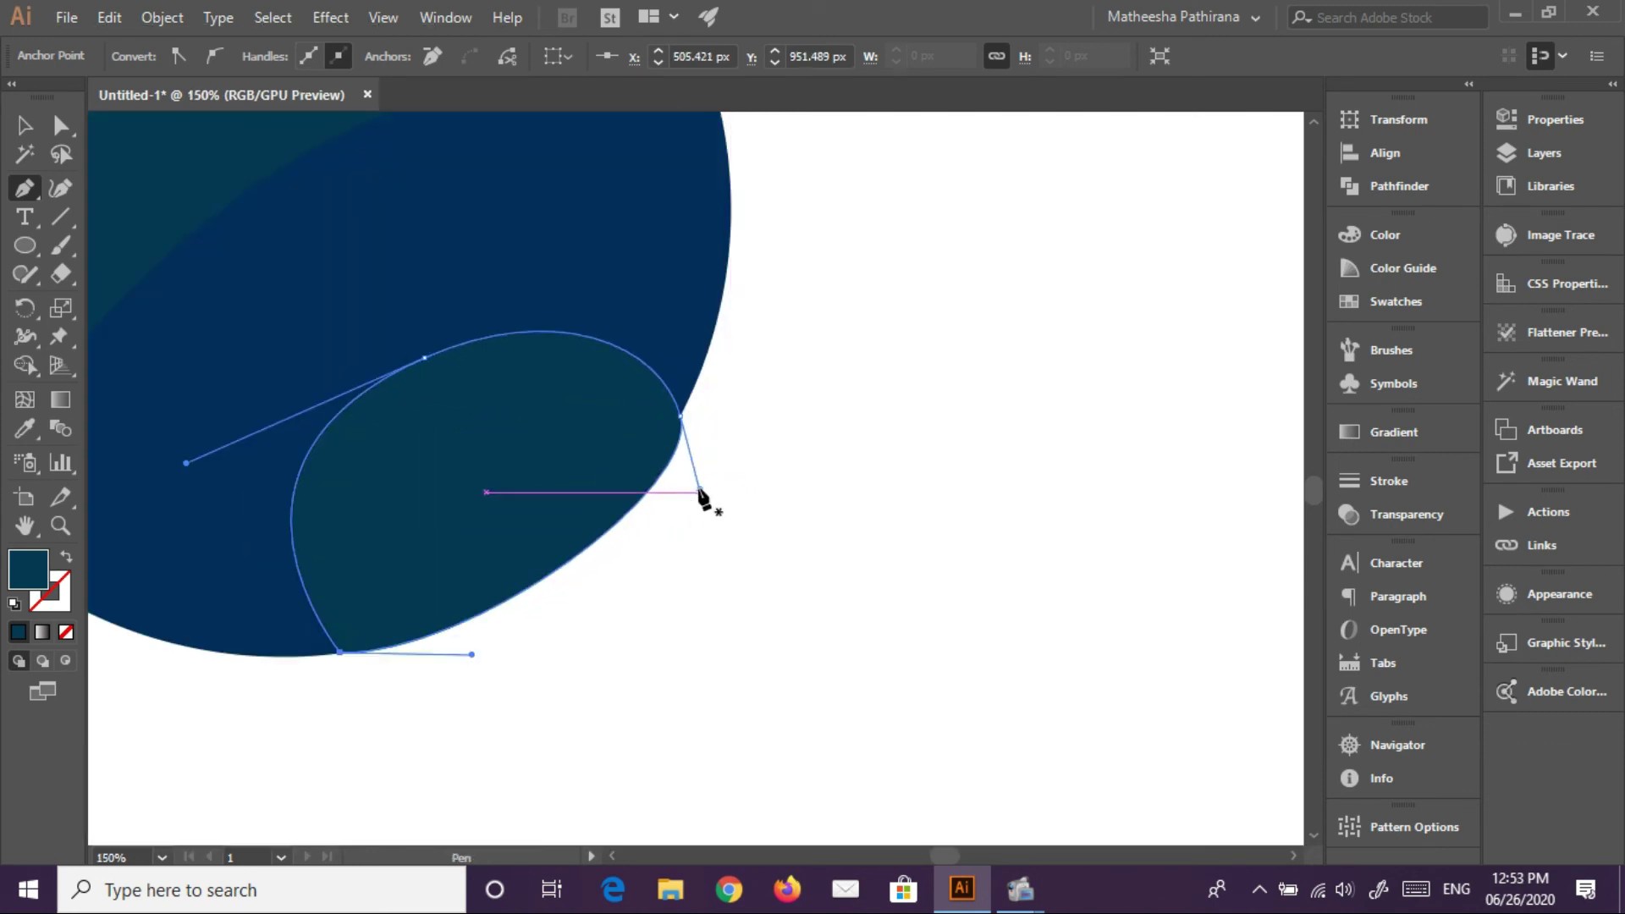
drag(700, 491, 688, 484)
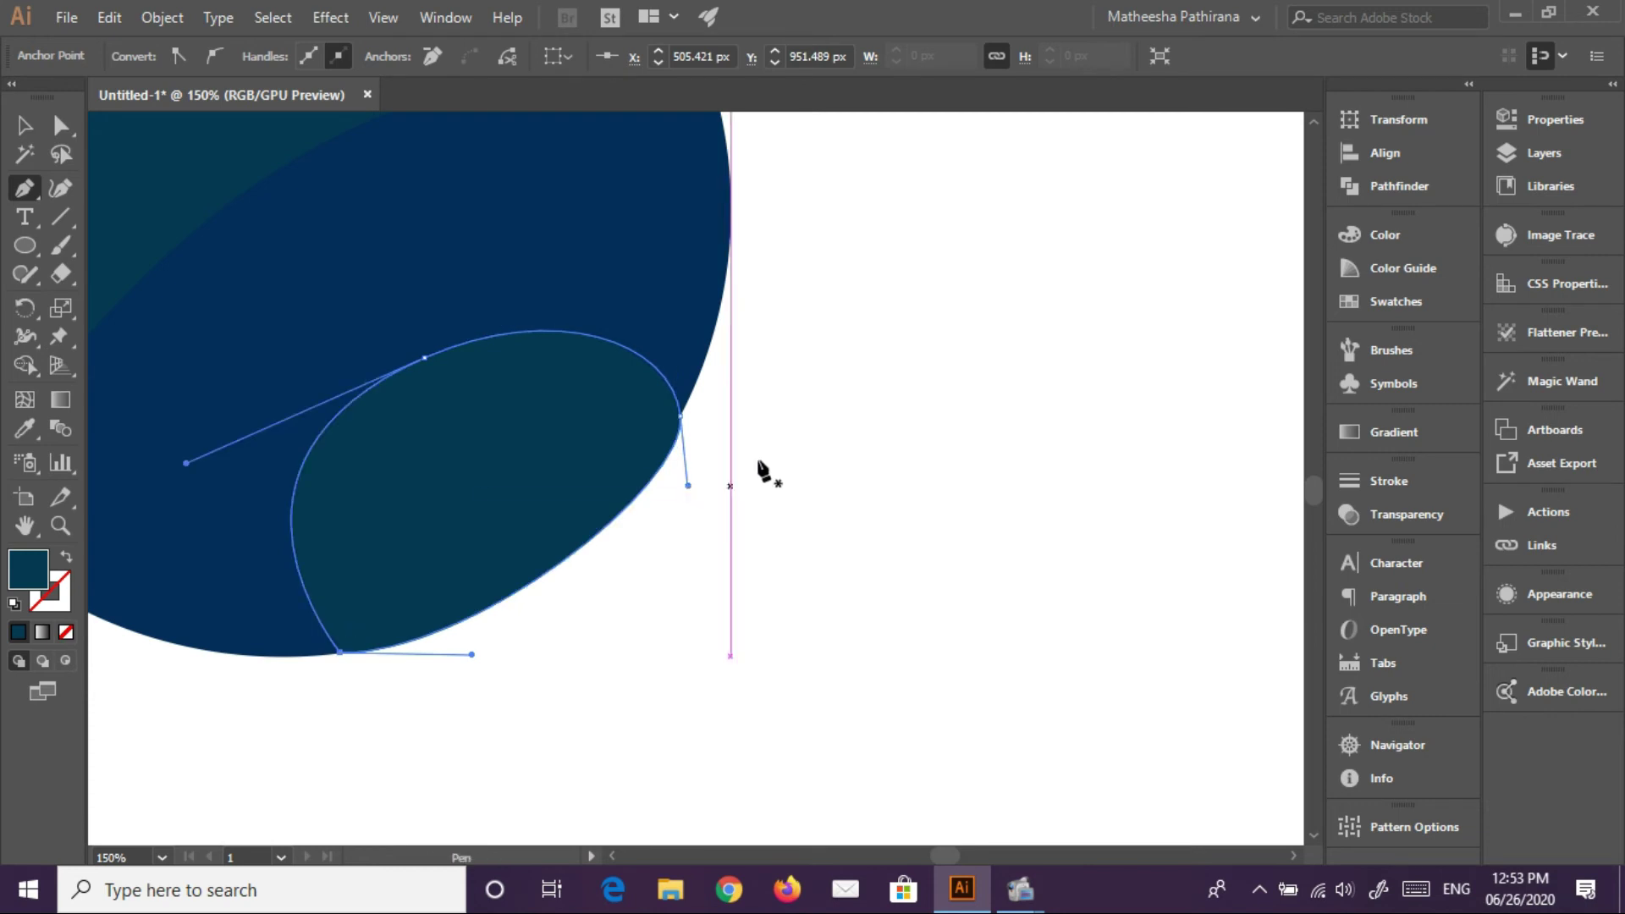
scroll(658, 377, down, 2)
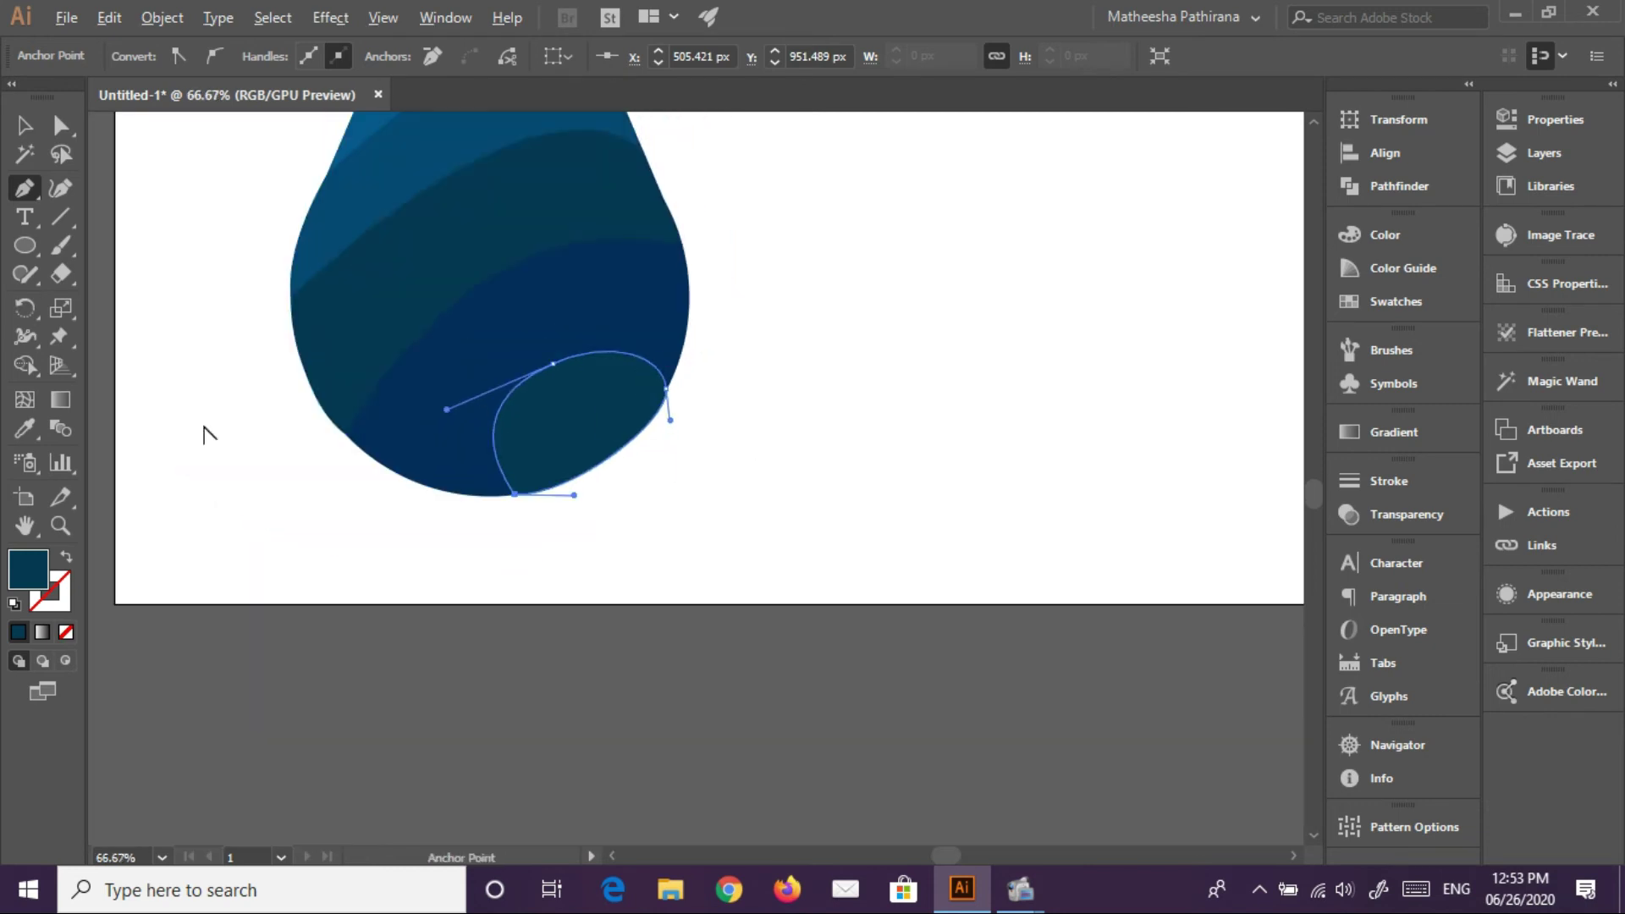
Fill the small rounded shape at the drop's lower right with the near-black blue #001e28 and deselect it
double_click(28, 568)
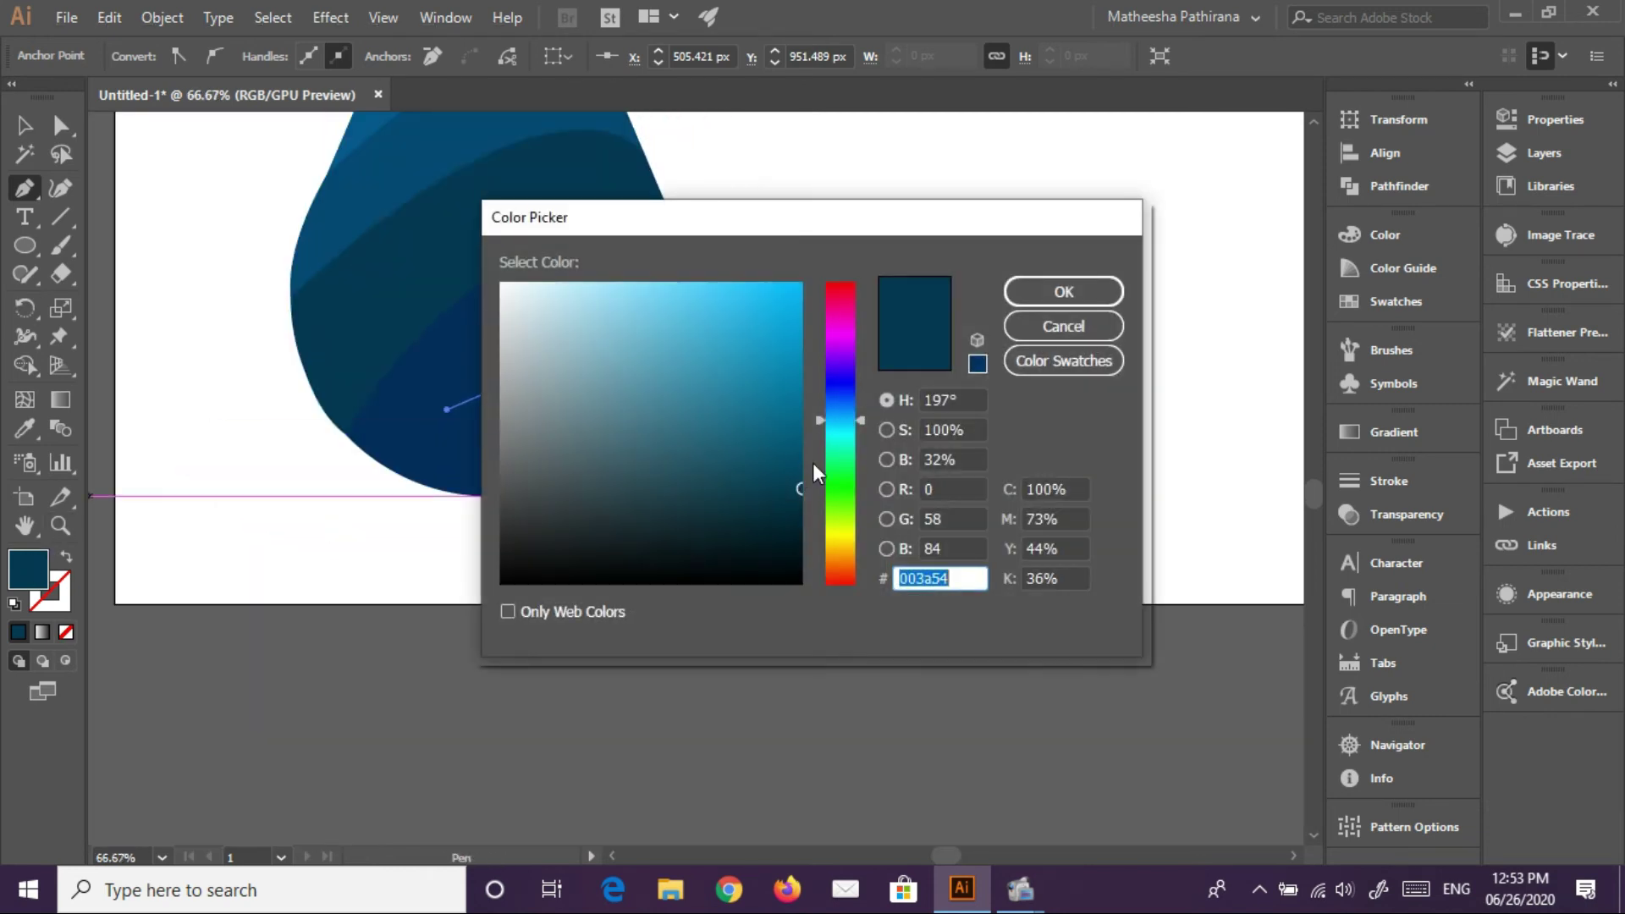
drag(801, 489, 805, 524)
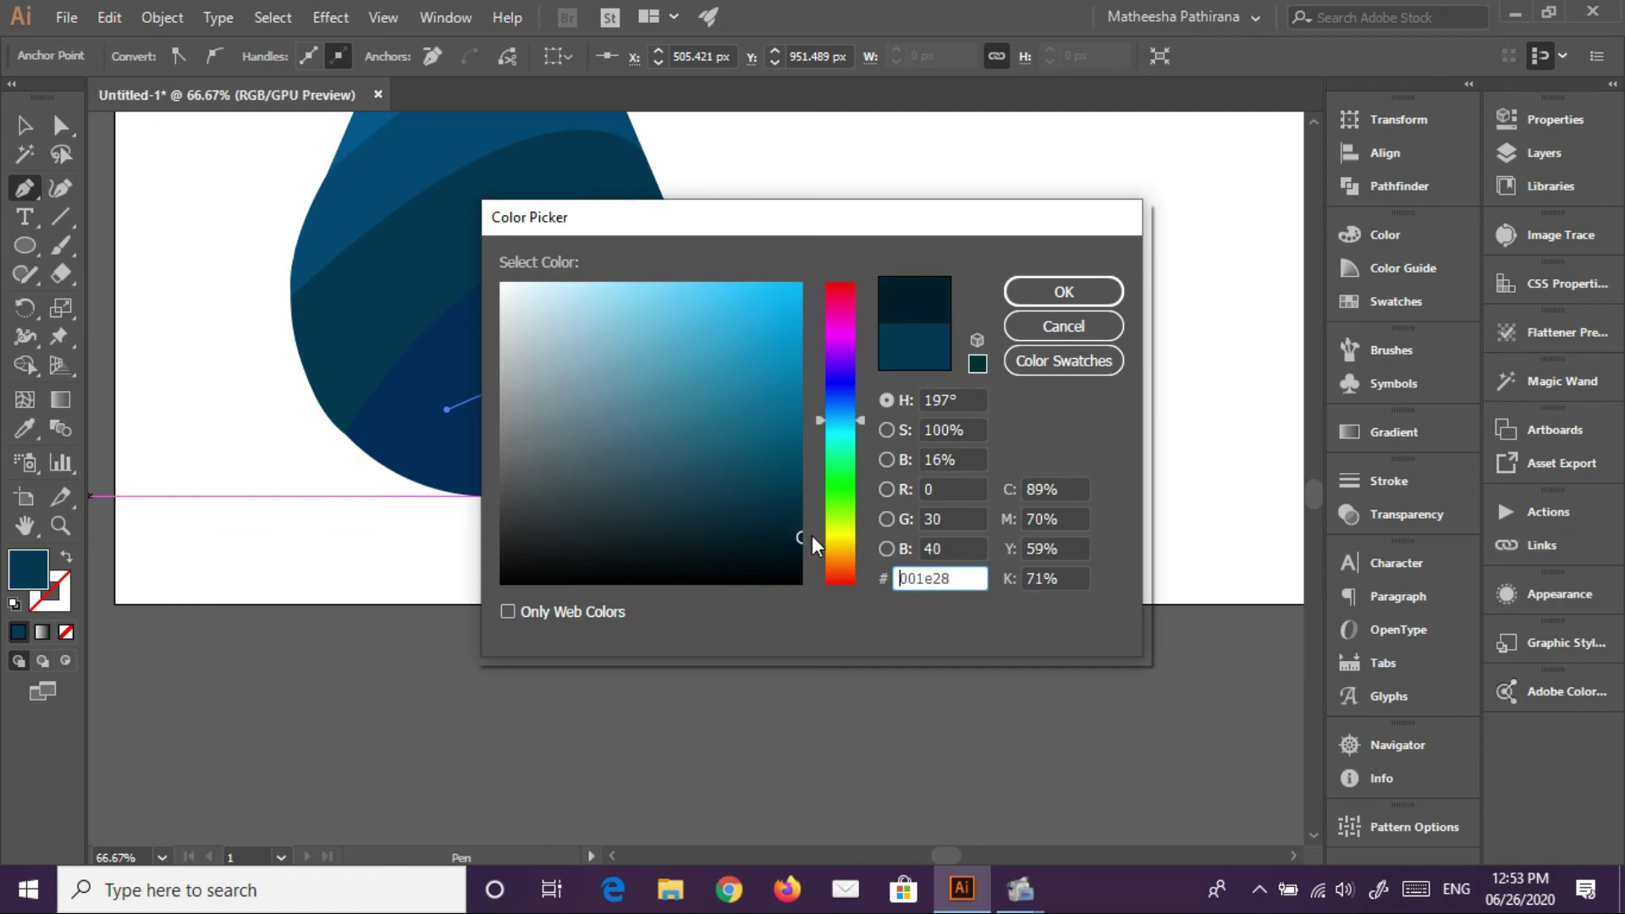
click(1064, 291)
double_click(24, 526)
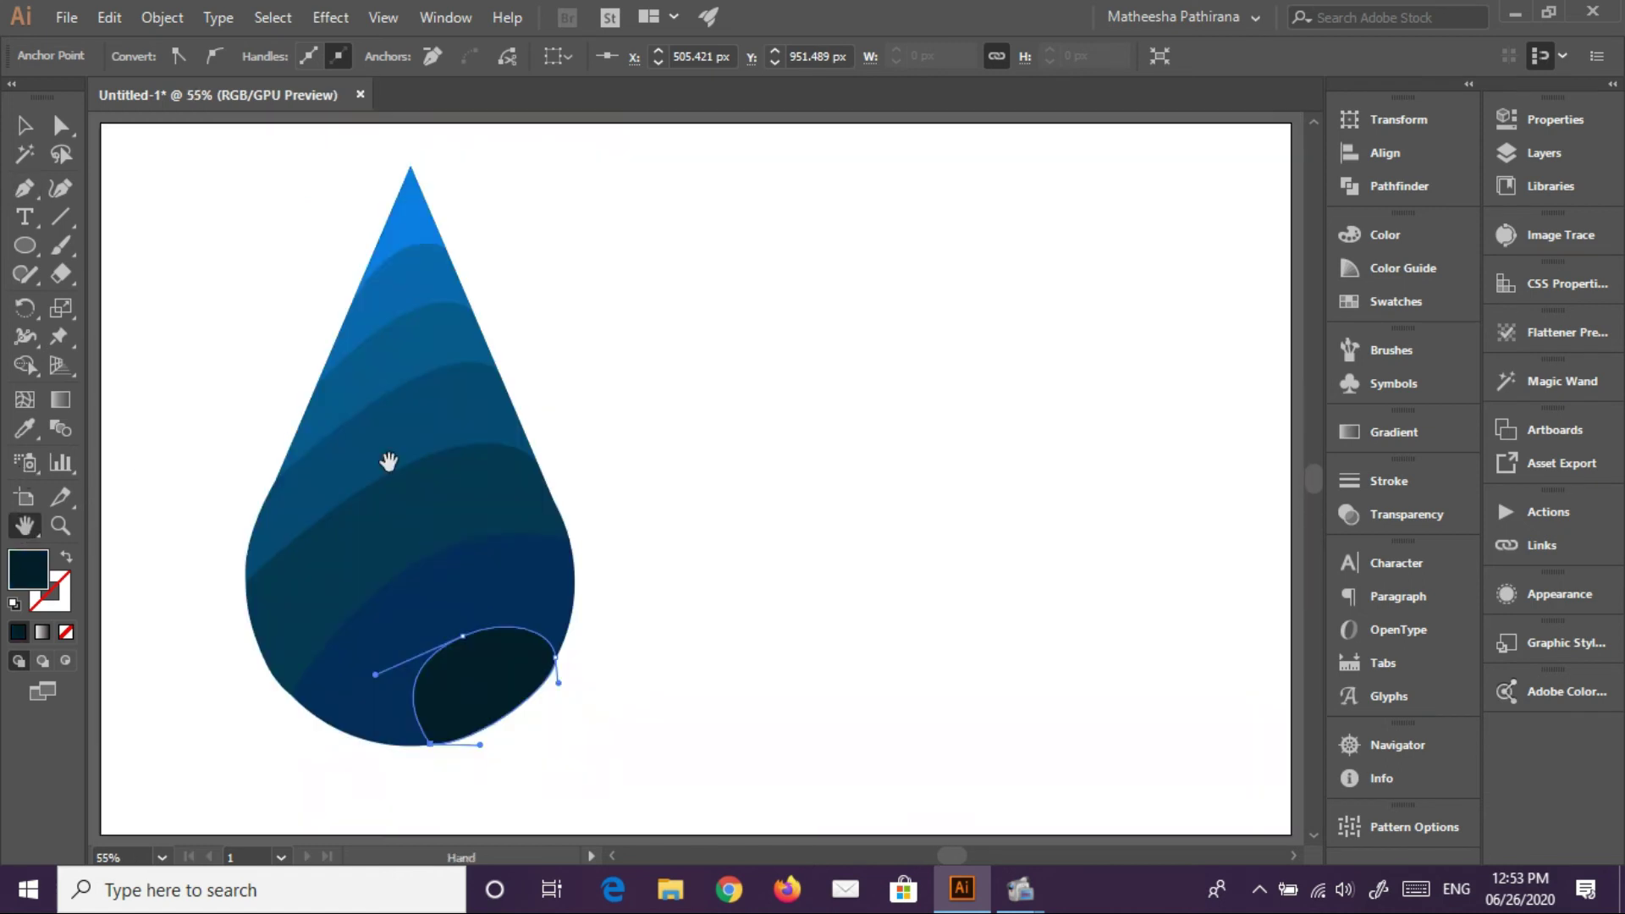
ctrl+click(751, 377)
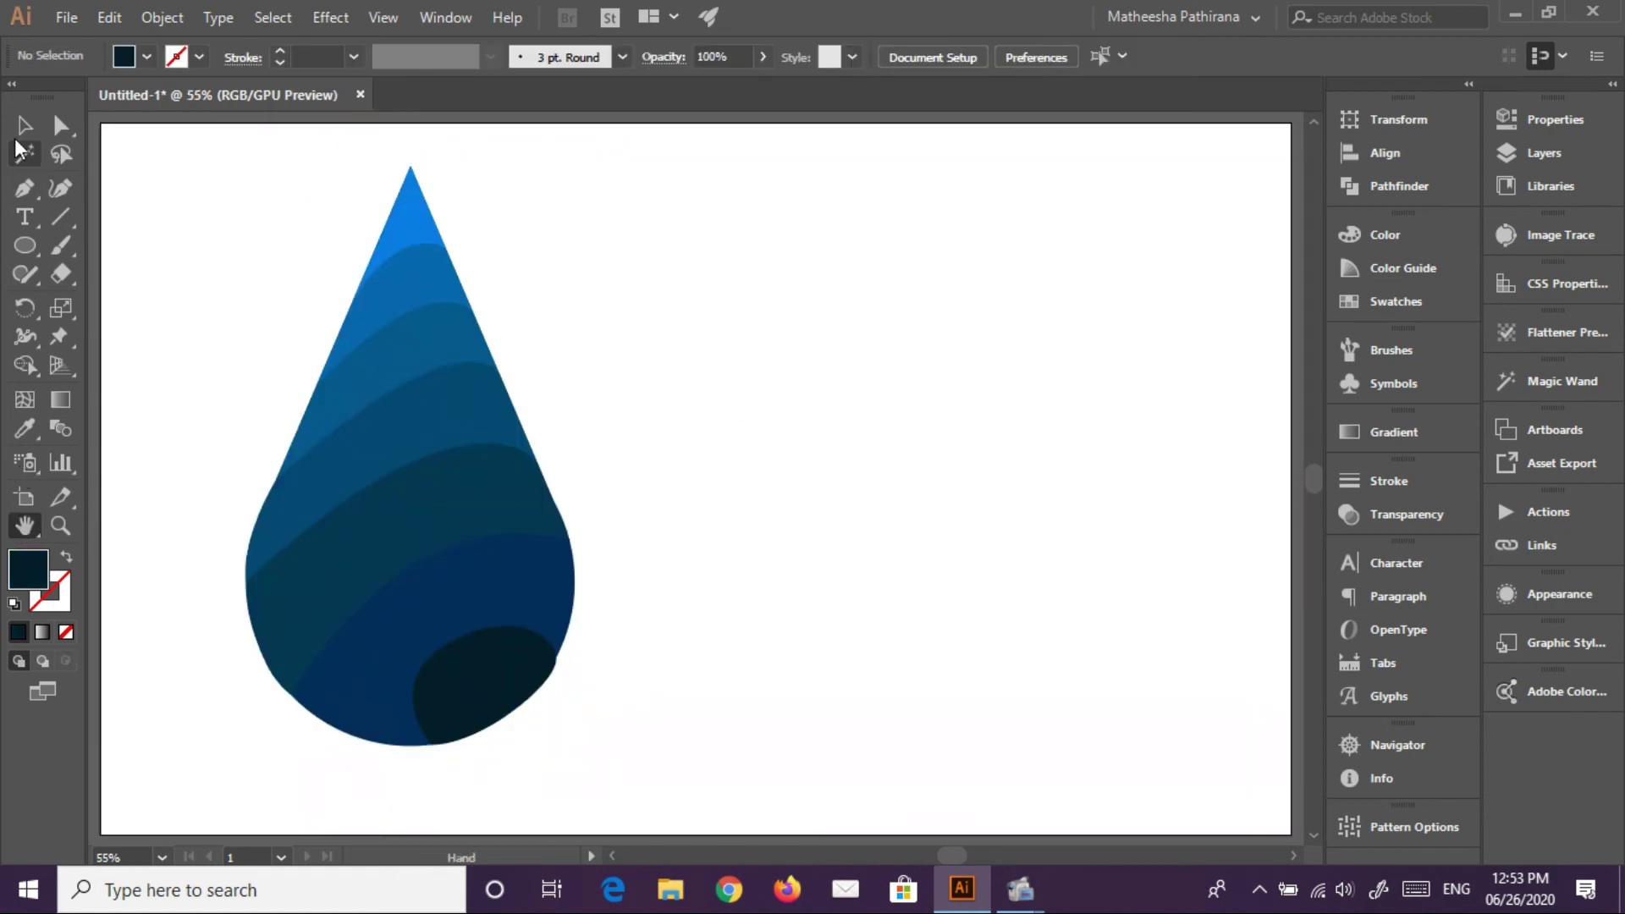
Group all the shapes of the drop and move the group toward the middle of the artboard
drag(254, 766, 406, 525)
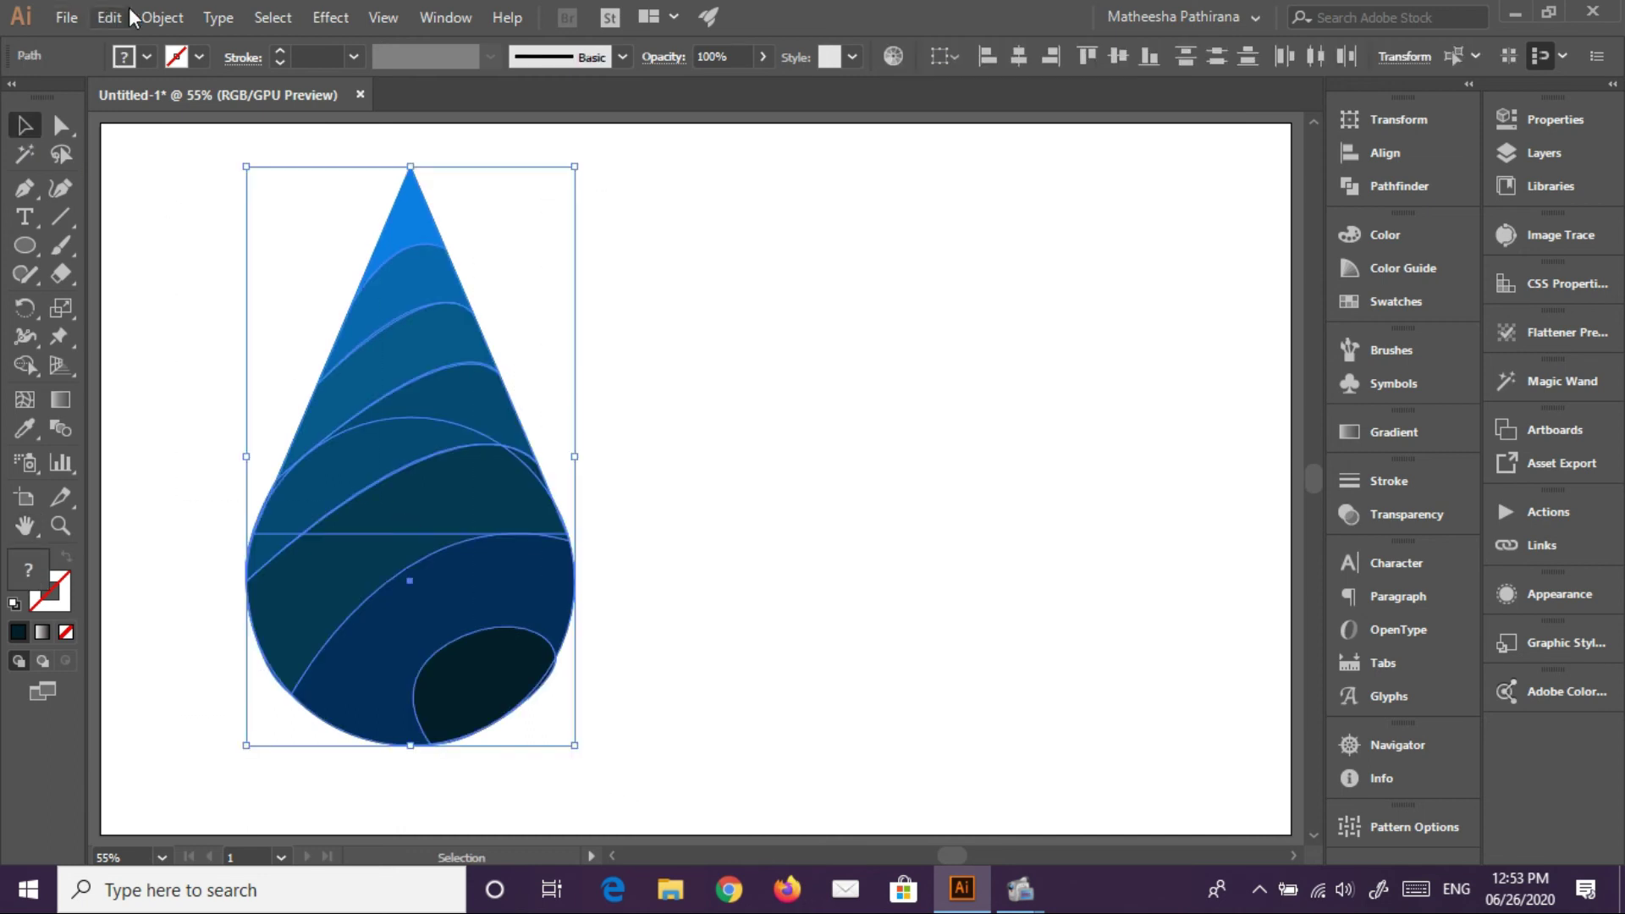
click(165, 18)
click(281, 74)
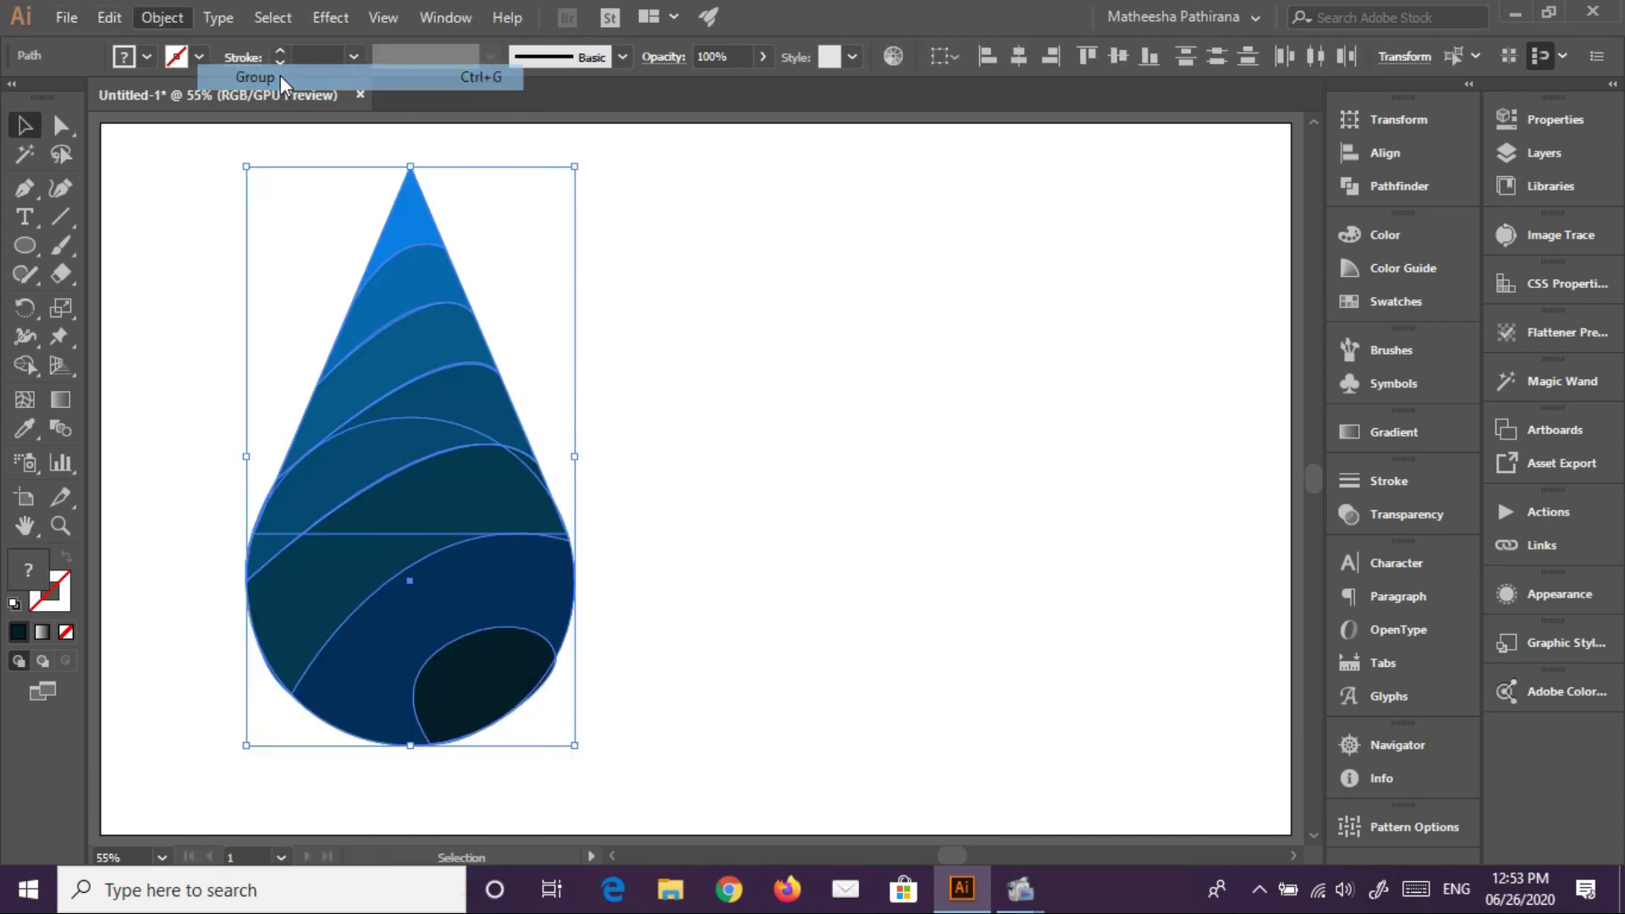
drag(412, 489, 596, 505)
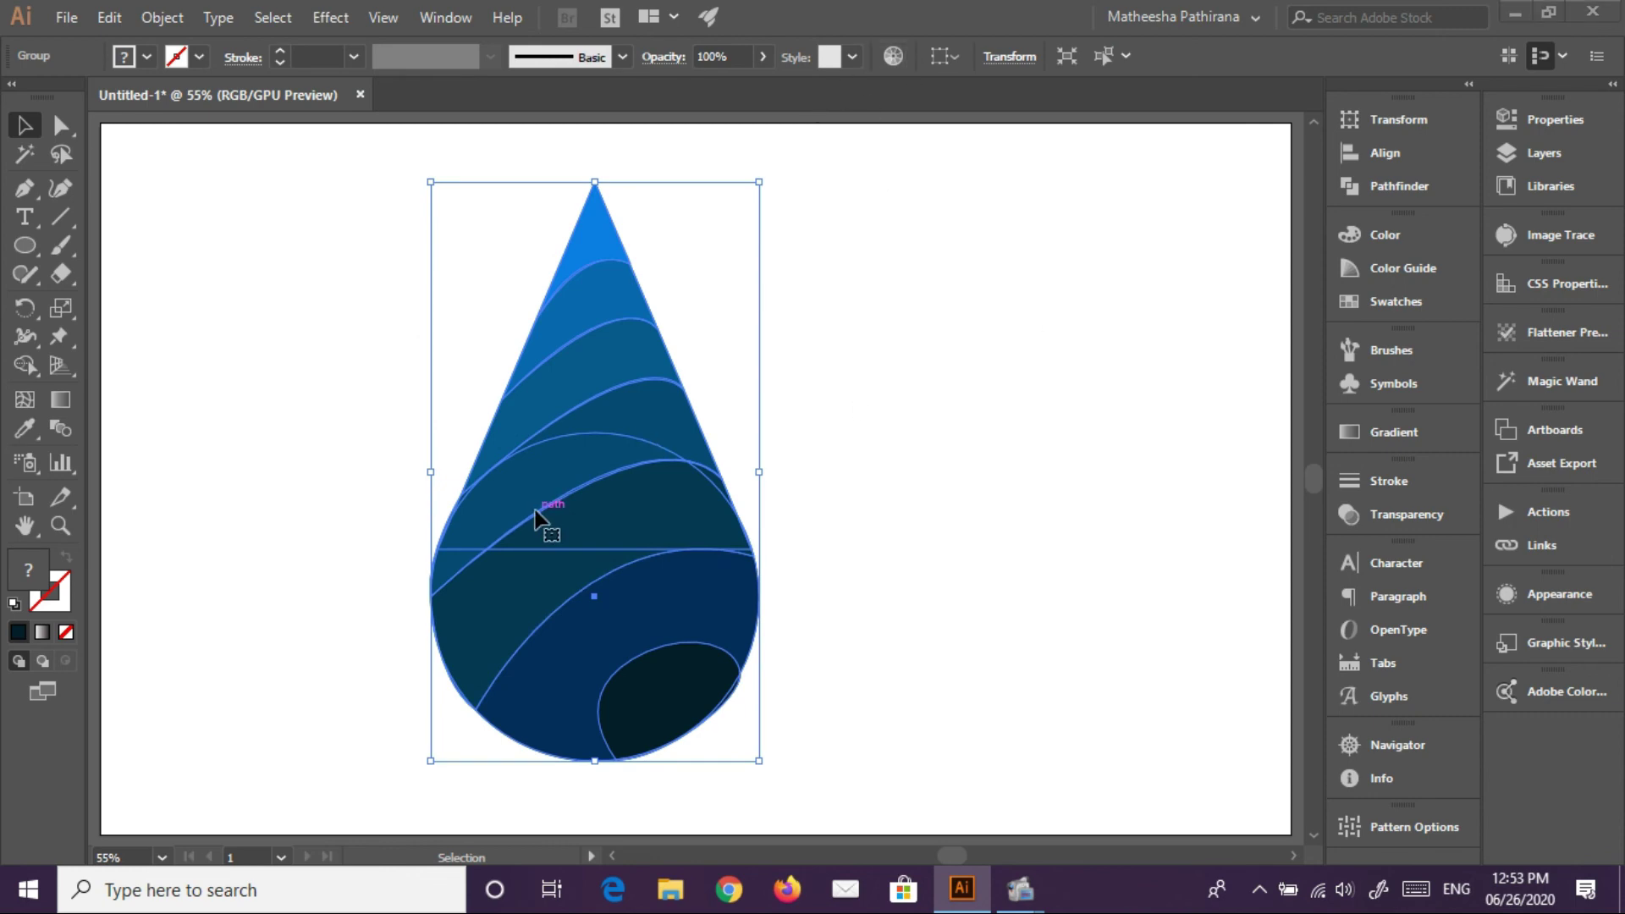
Place a copy of the grouped drop to the right of the original, level with it
key(super)
key(super)
drag(572, 508, 1013, 499)
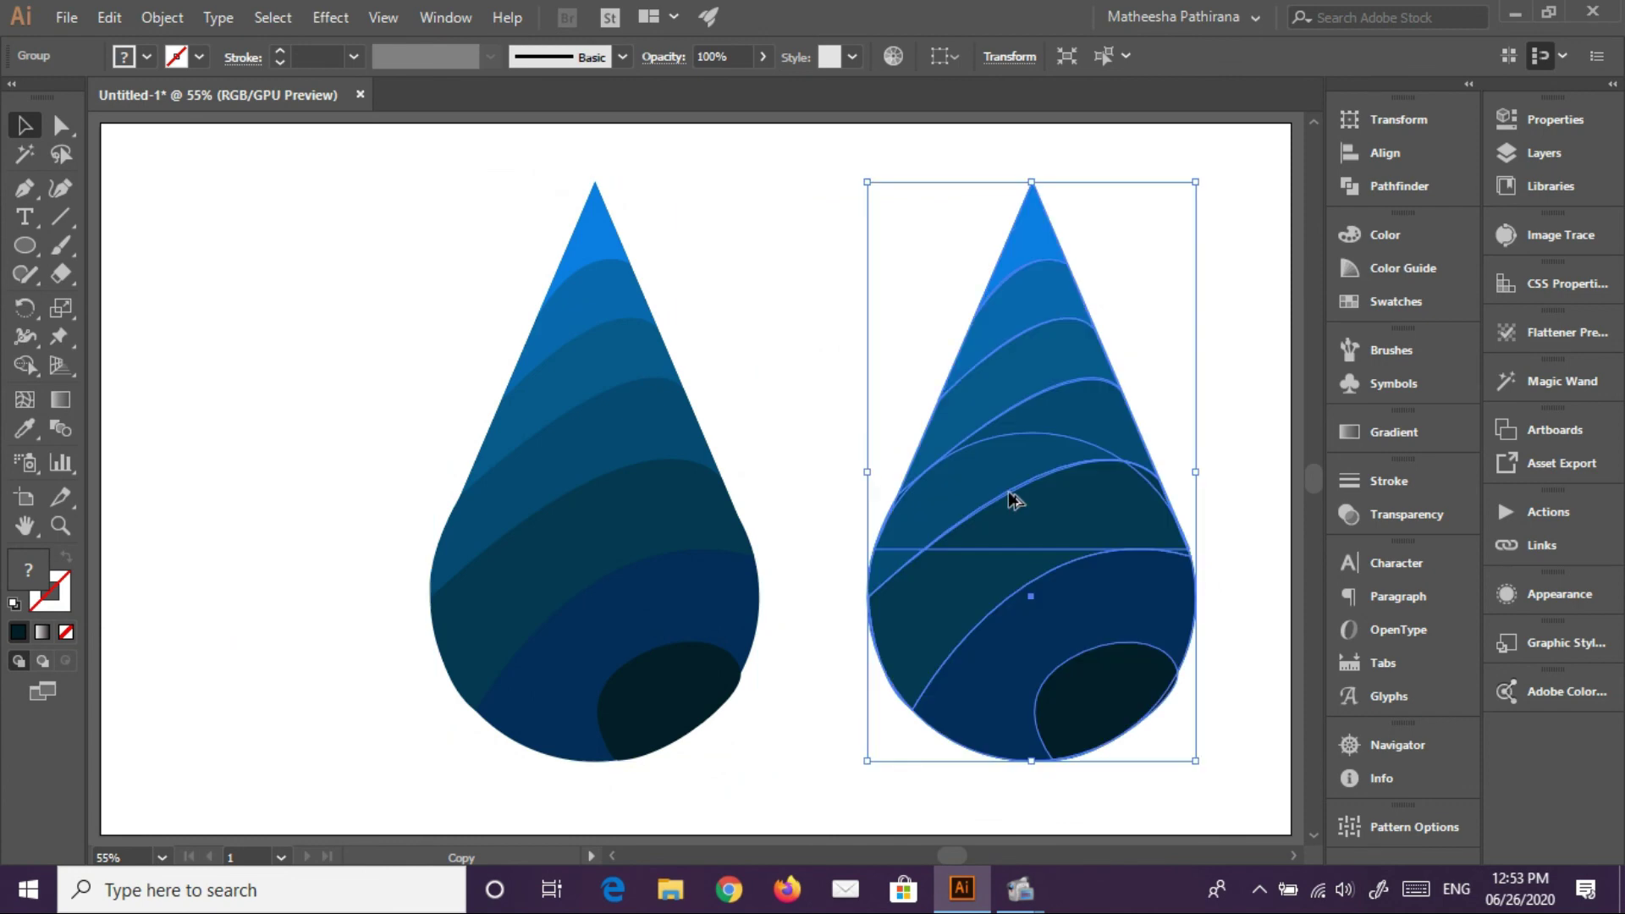
Recolor the copied drop's darkest colour to bright green with hue 157°, saturation 100% and brightness 77%, and deselect the drop
click(893, 56)
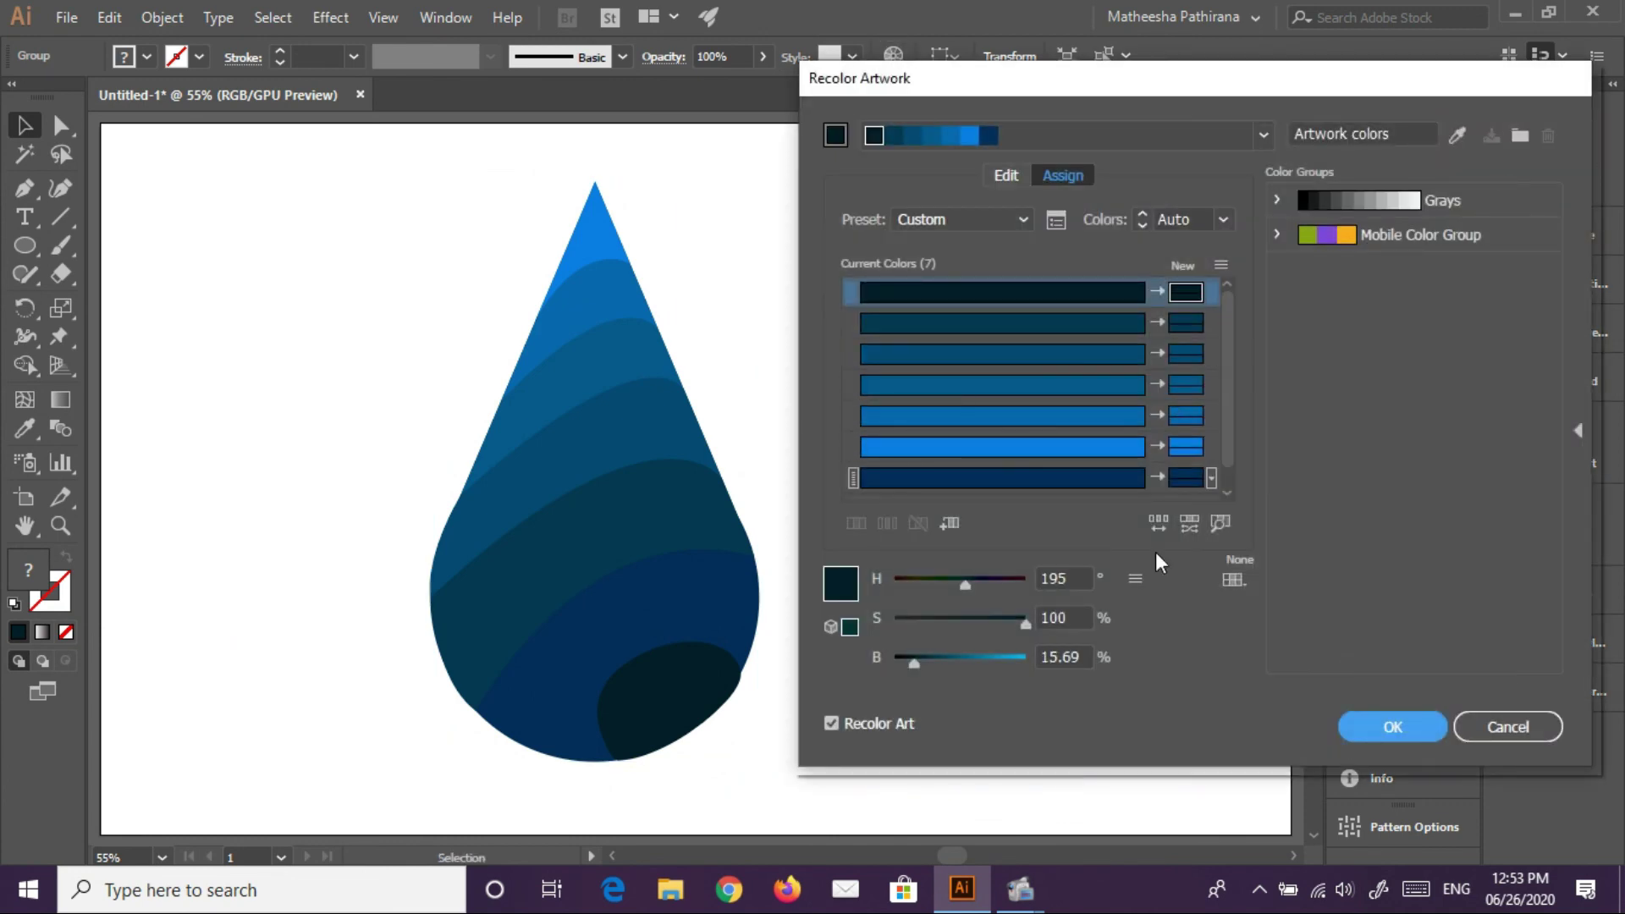
drag(1114, 103, 407, 100)
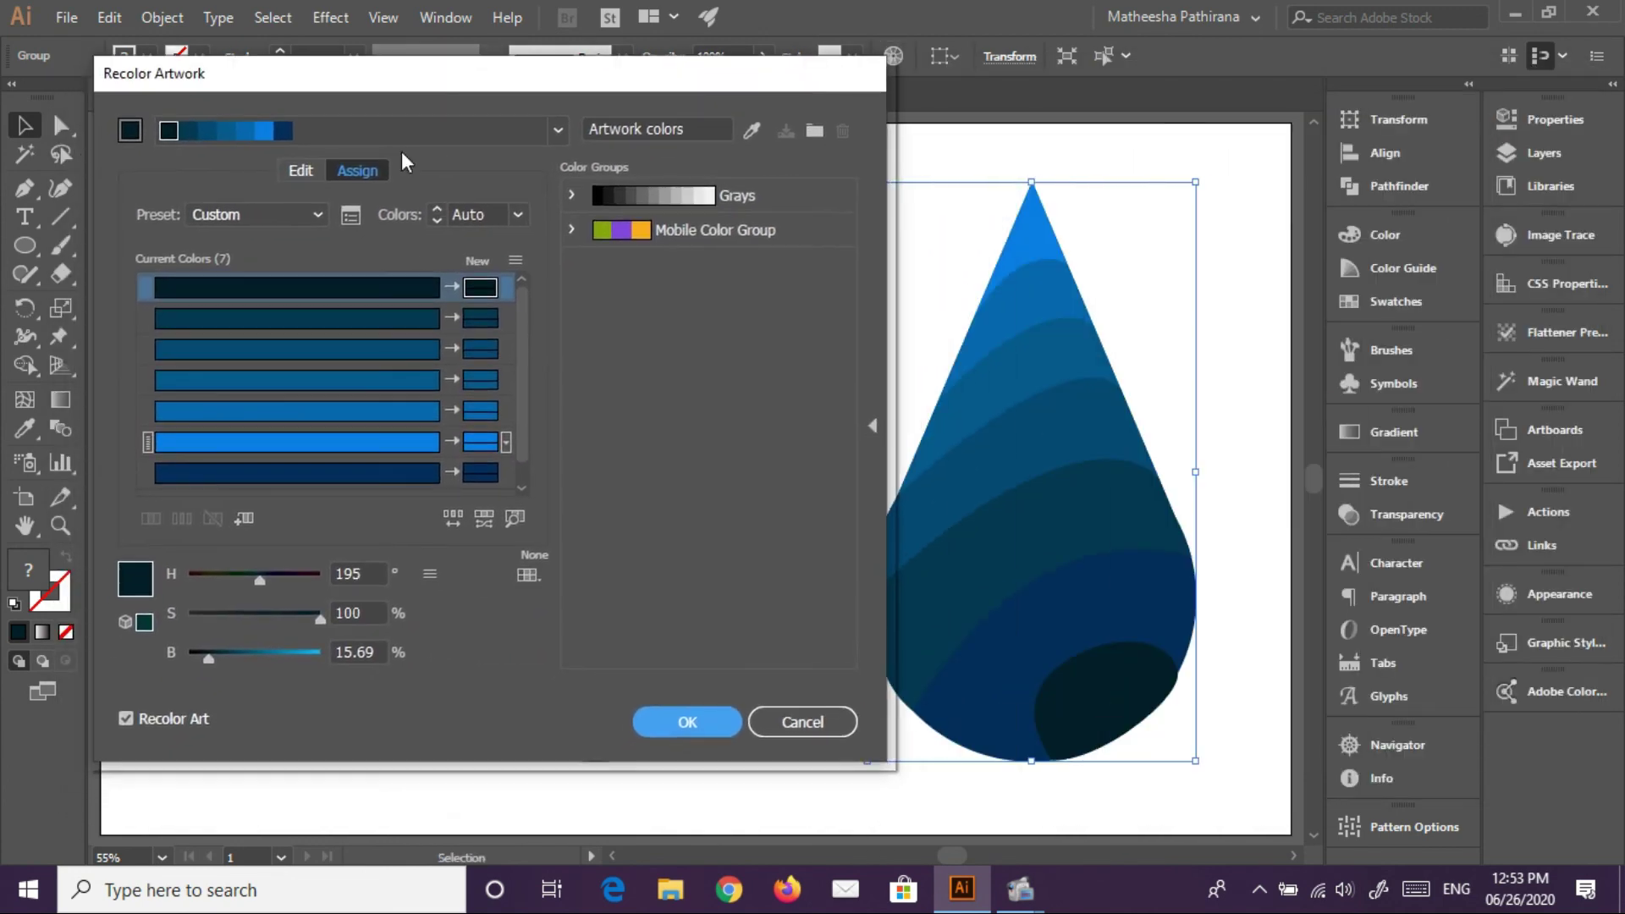
mouse_move(253, 580)
mouse_down()
mouse_move(276, 581)
mouse_move(245, 574)
mouse_up()
drag(271, 652, 293, 655)
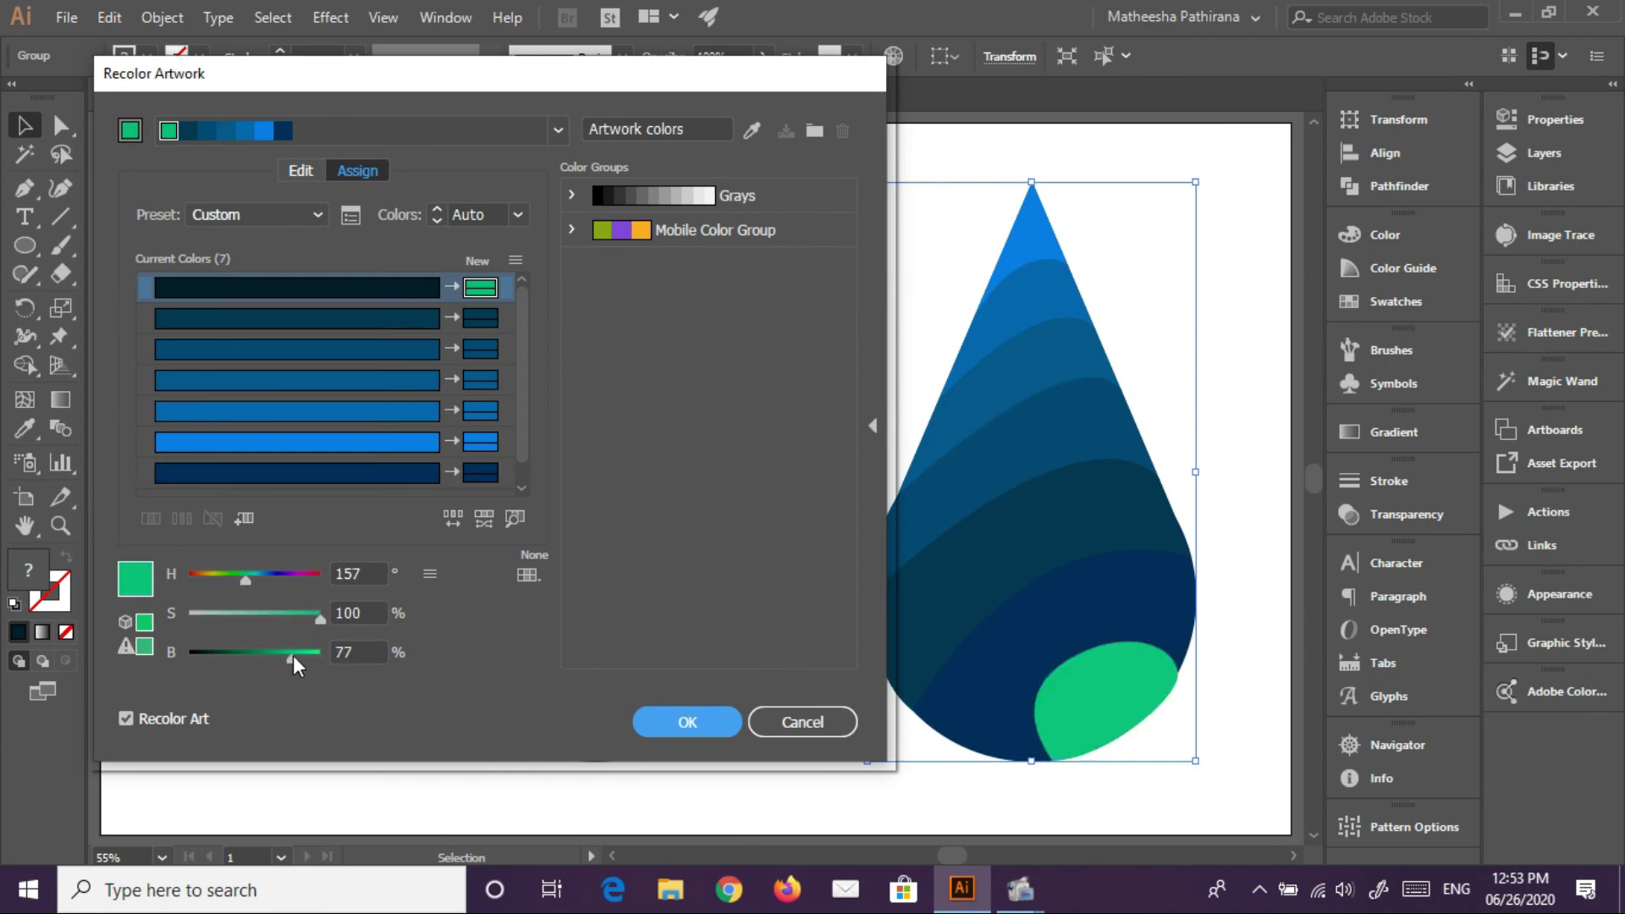
click(685, 721)
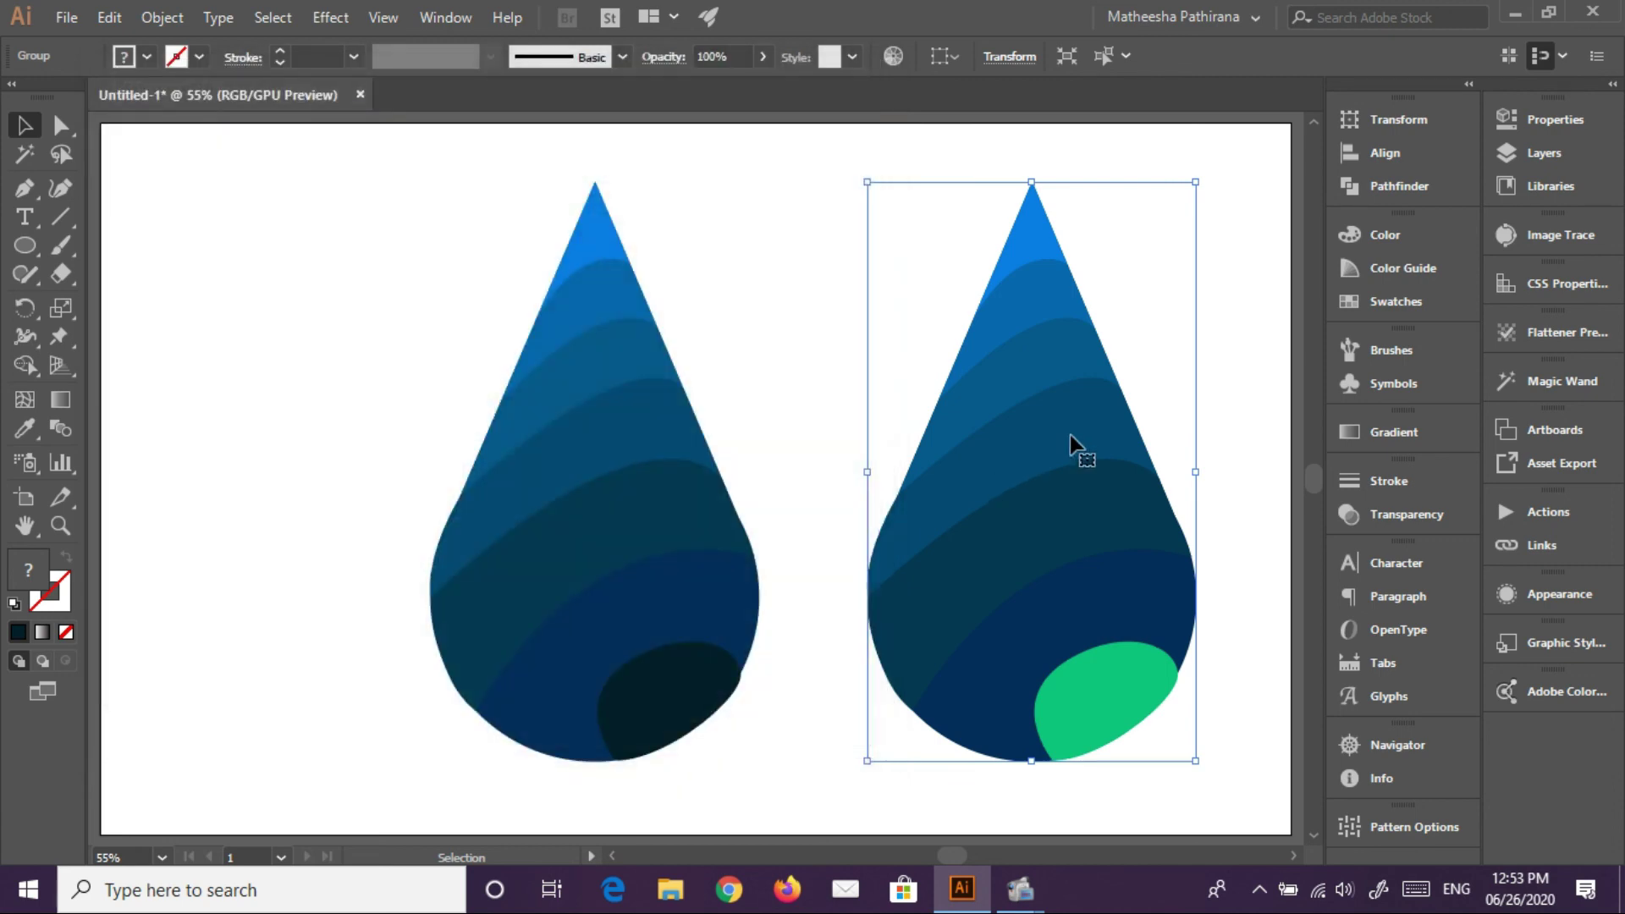
click(1245, 245)
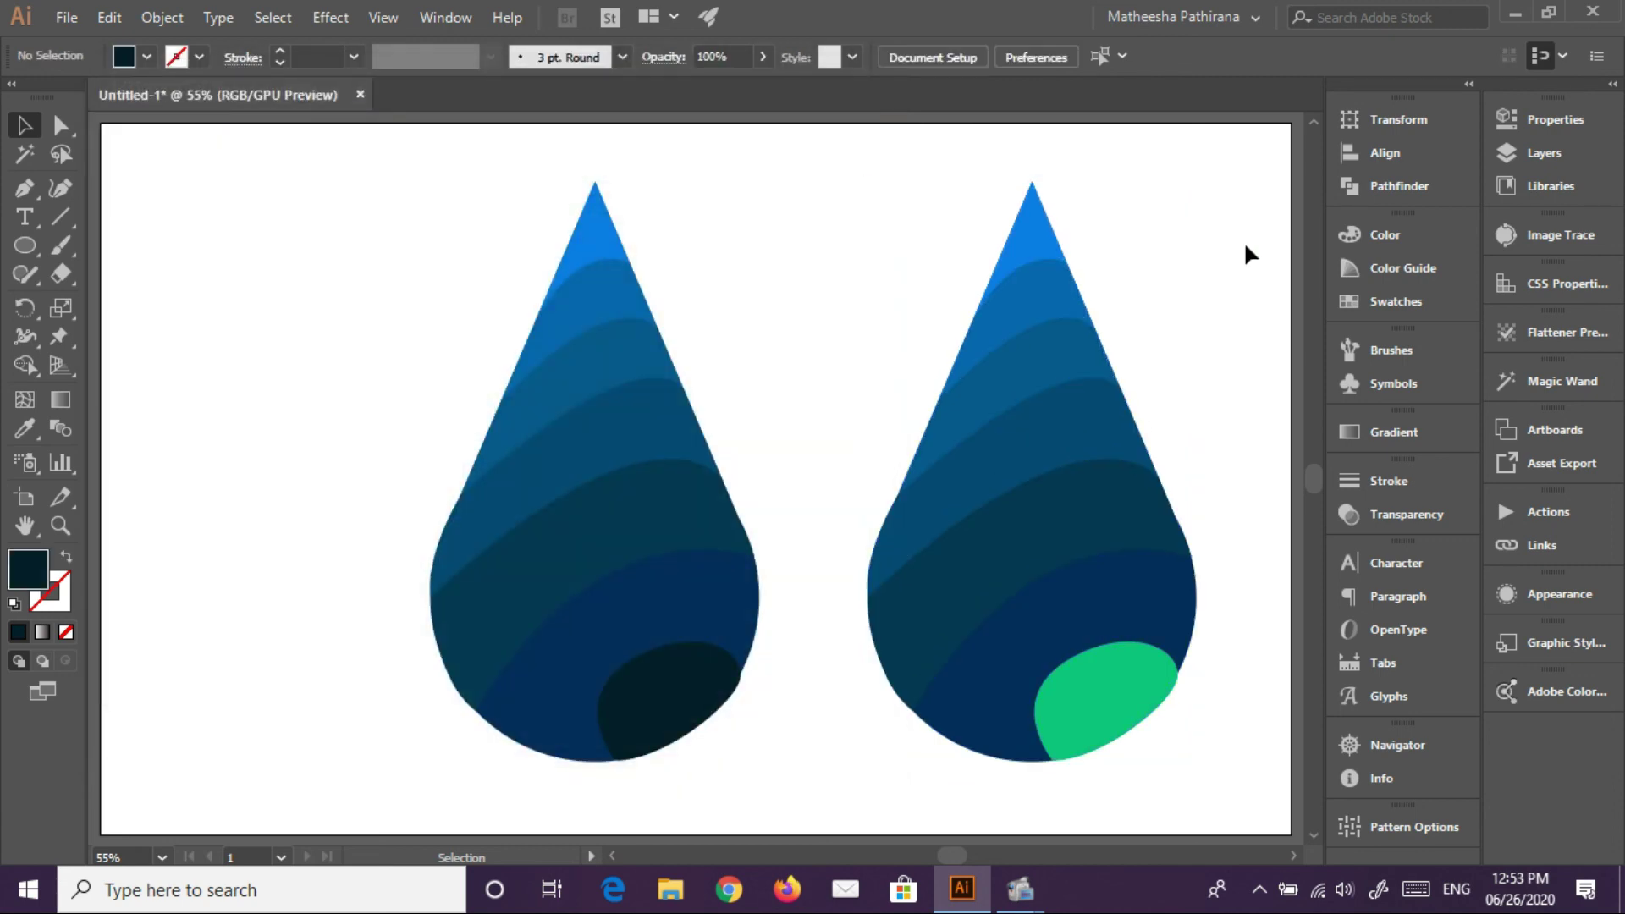